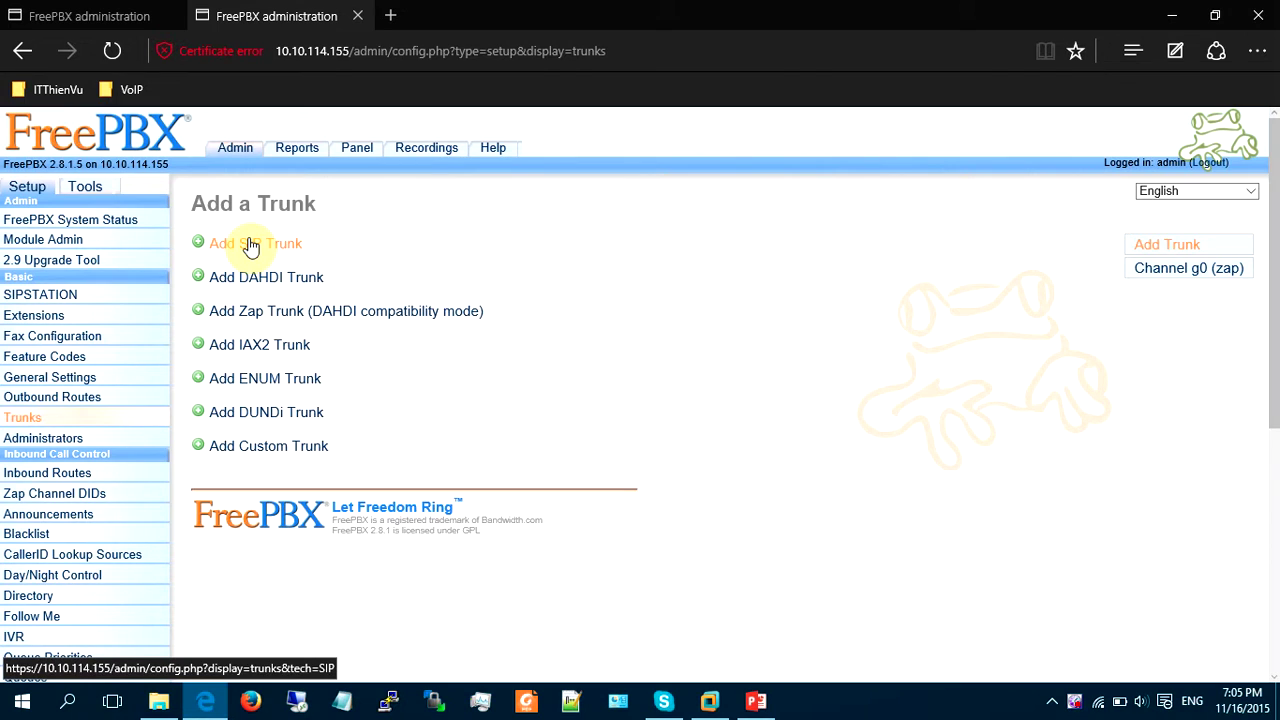
# Start a new SIP trunk and set its Trunk Name to ToSG.
pyautogui.click(250, 247)
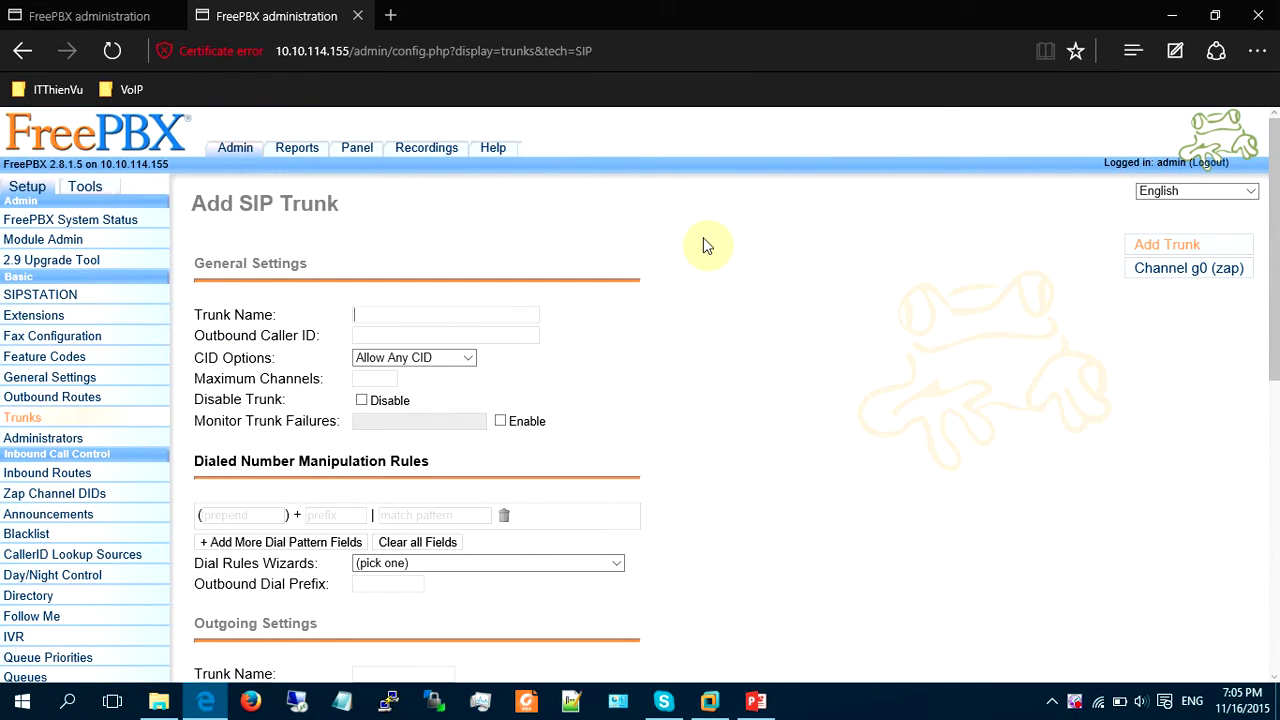
pyautogui.write('Tr')
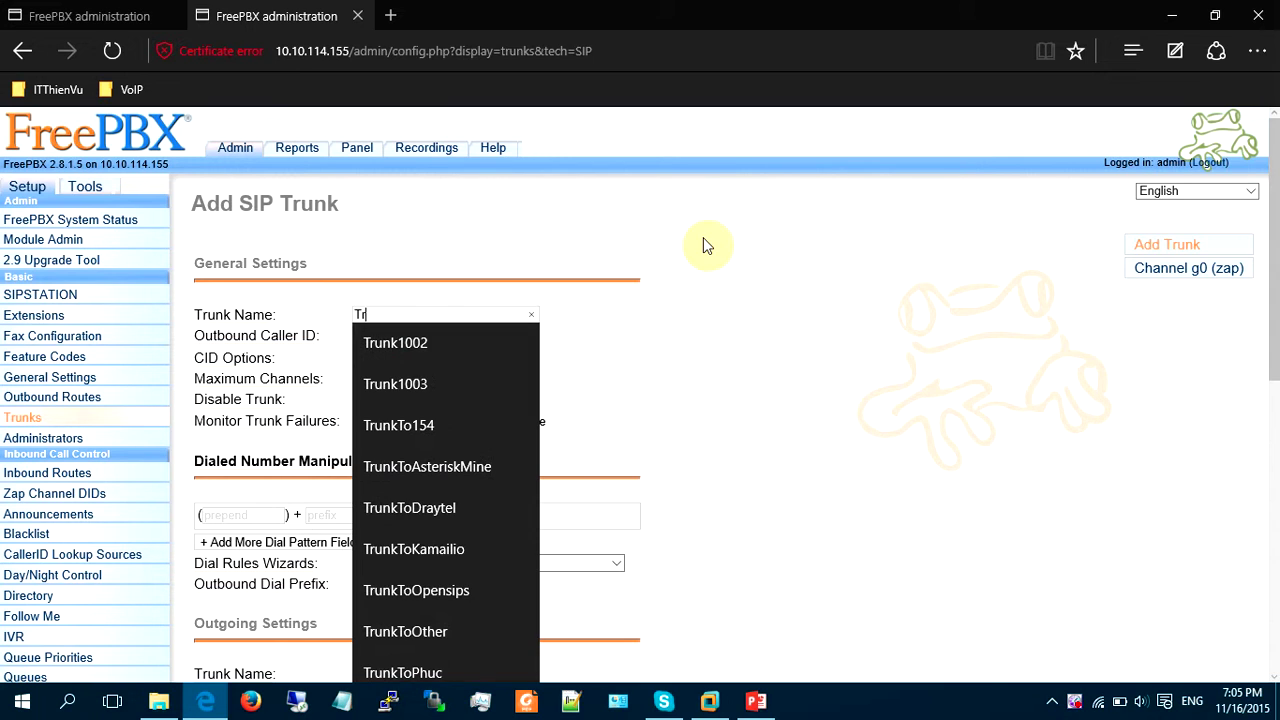
pyautogui.write('unkToSG')
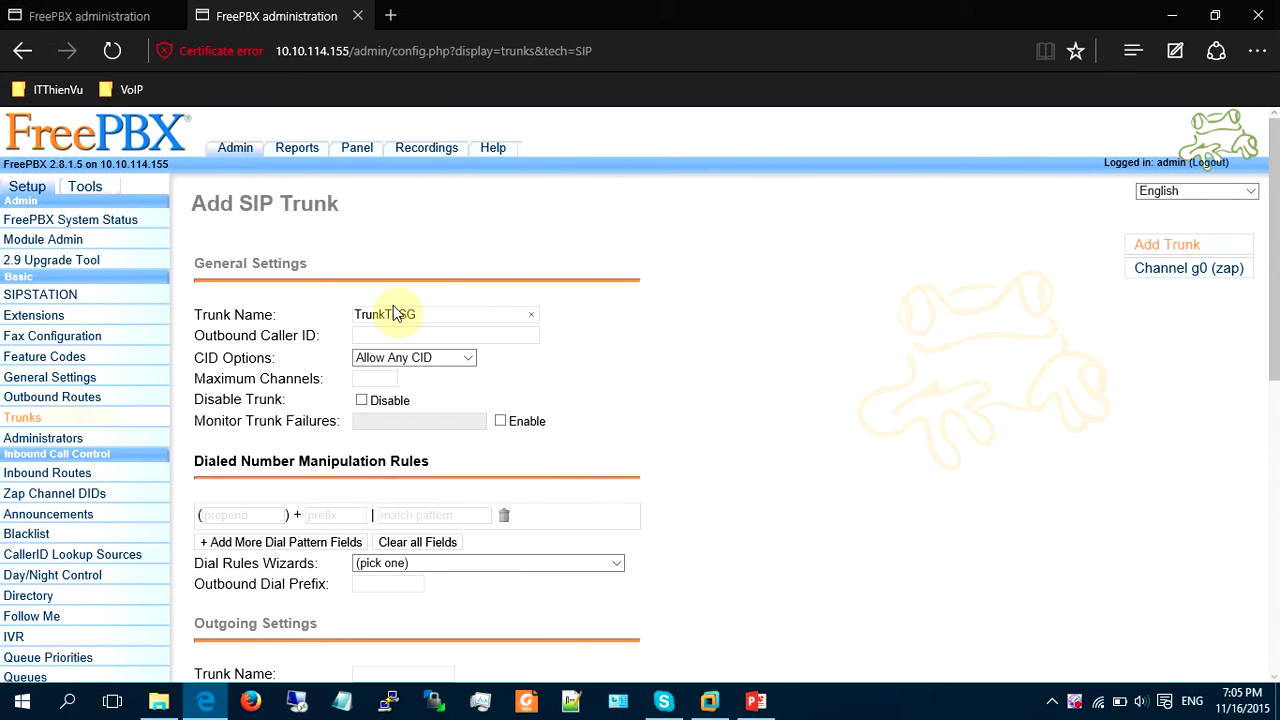
pyautogui.press('BackSpace')
pyautogui.press('BackSpace')
pyautogui.press('BackSpace')
pyautogui.press('BackSpace')
pyautogui.press('BackSpace')
pyautogui.click(705, 266)
pyautogui.scroll(-5, 716, 296)
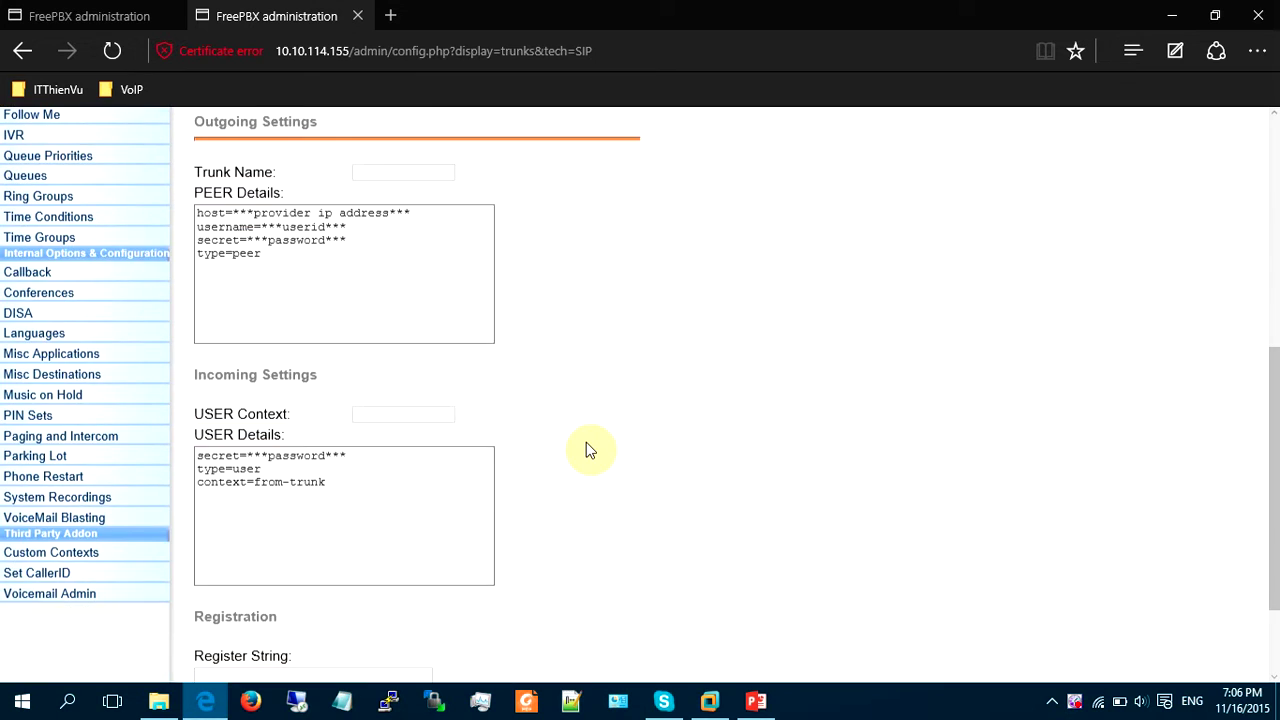
pyautogui.scroll(3, 480, 340)
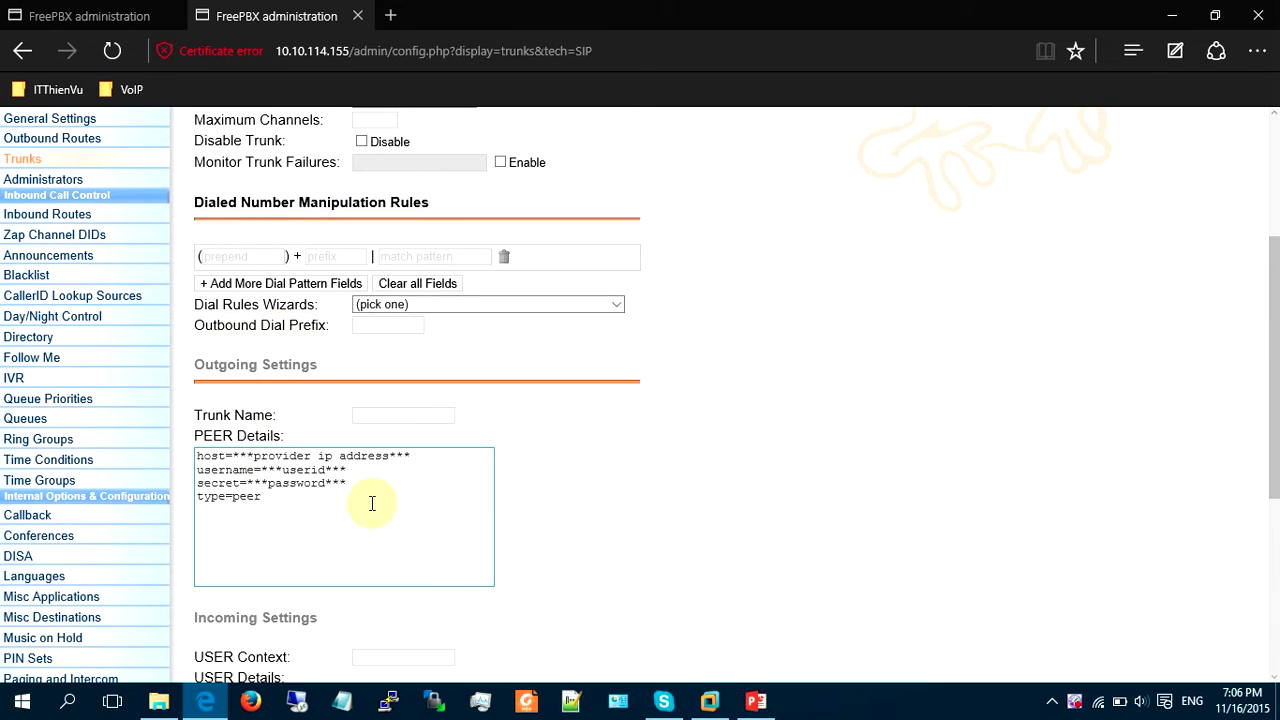
# Enter ToSG as the outgoing trunk name and clear the default PEER Details.
pyautogui.click(371, 503)
pyautogui.hotkey('ctrl', 'a')
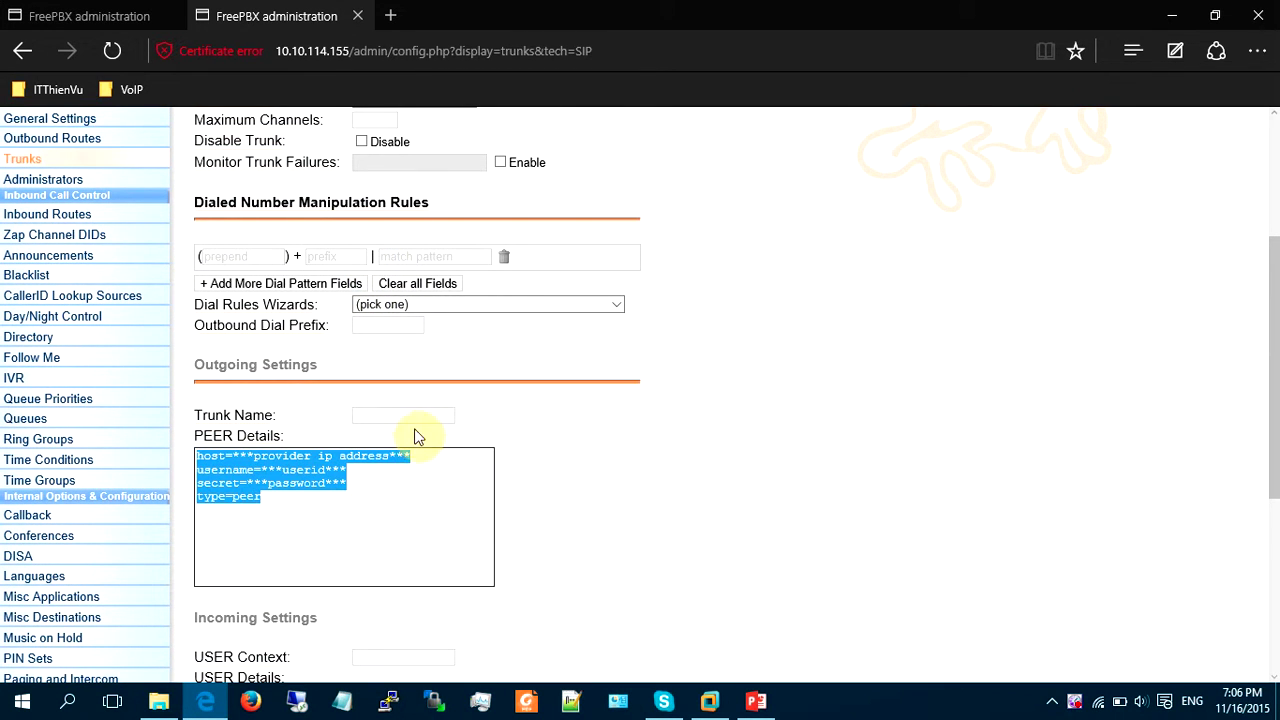
pyautogui.click(413, 417)
pyautogui.write('To')
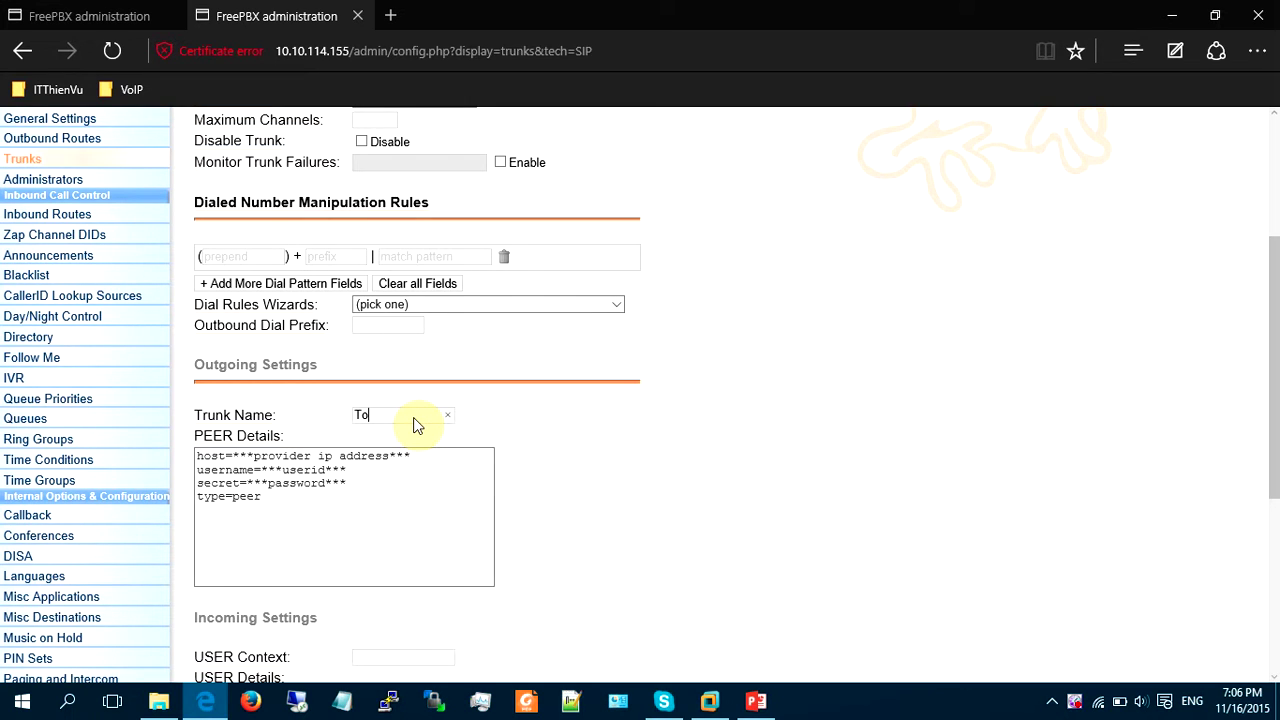
pyautogui.write('SG')
pyautogui.click(395, 488)
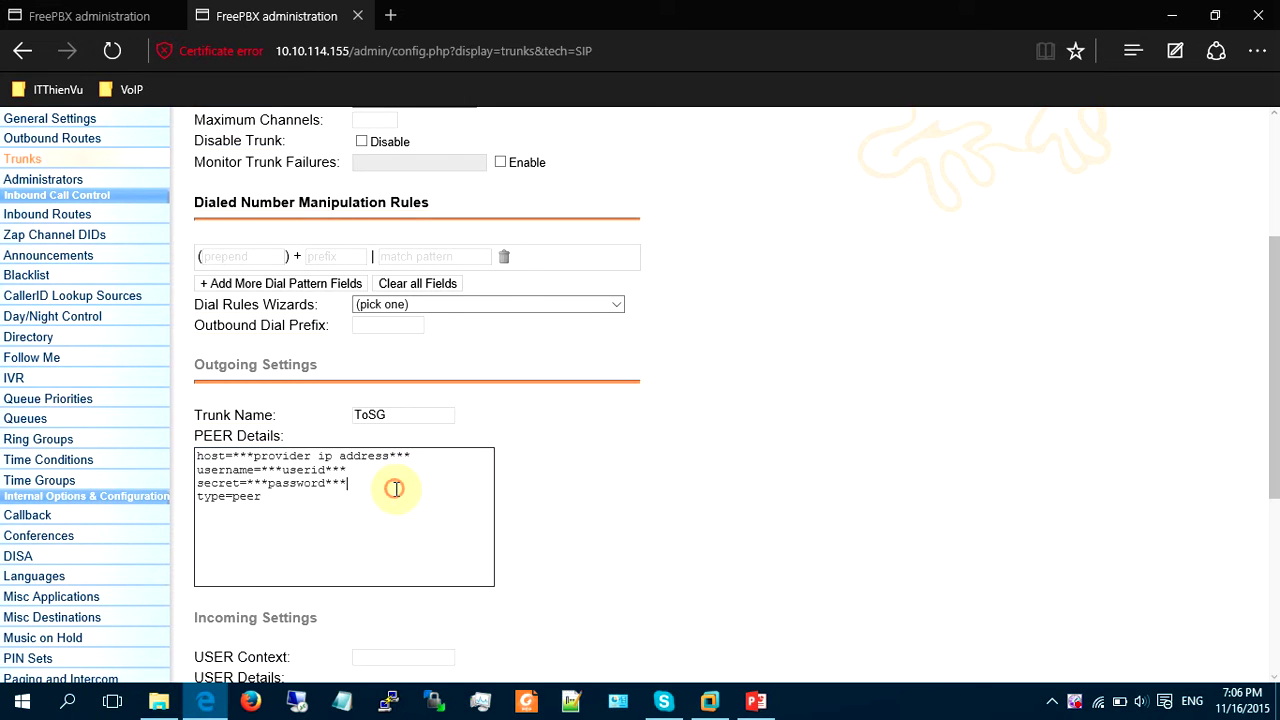
pyautogui.hotkey('ctrl', 'a')
pyautogui.press('Delete')
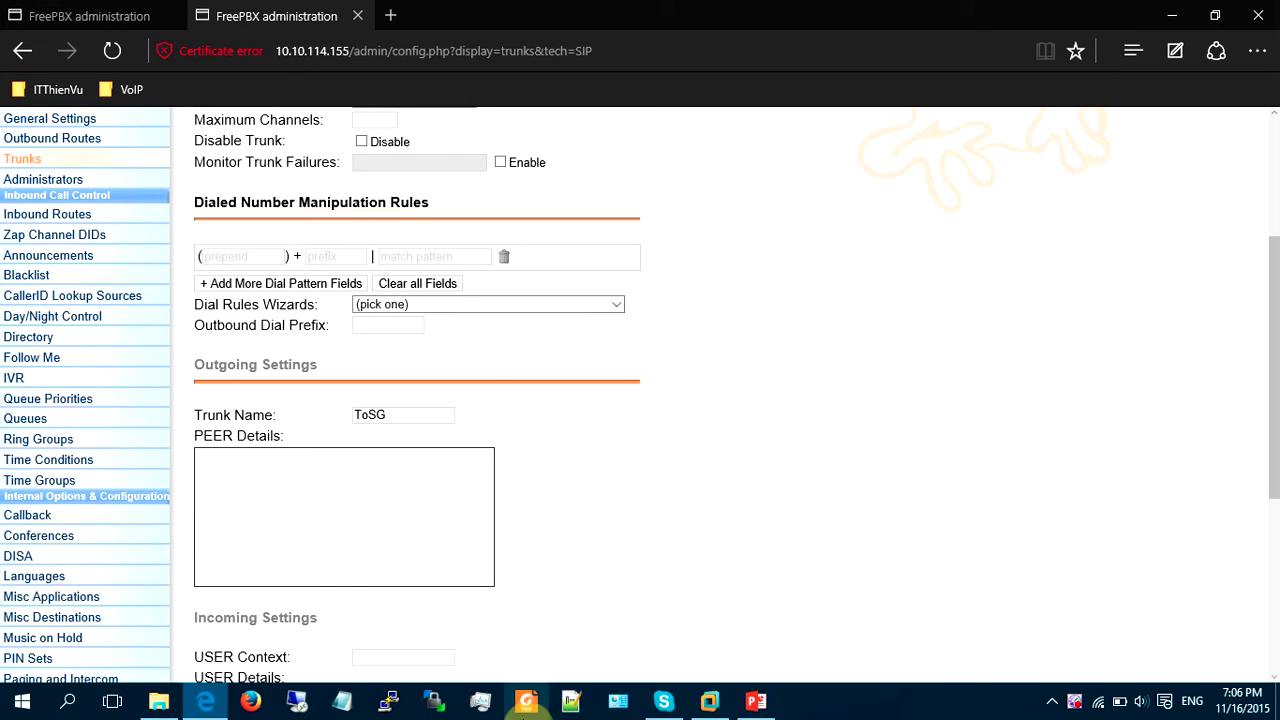
pyautogui.click(765, 708)
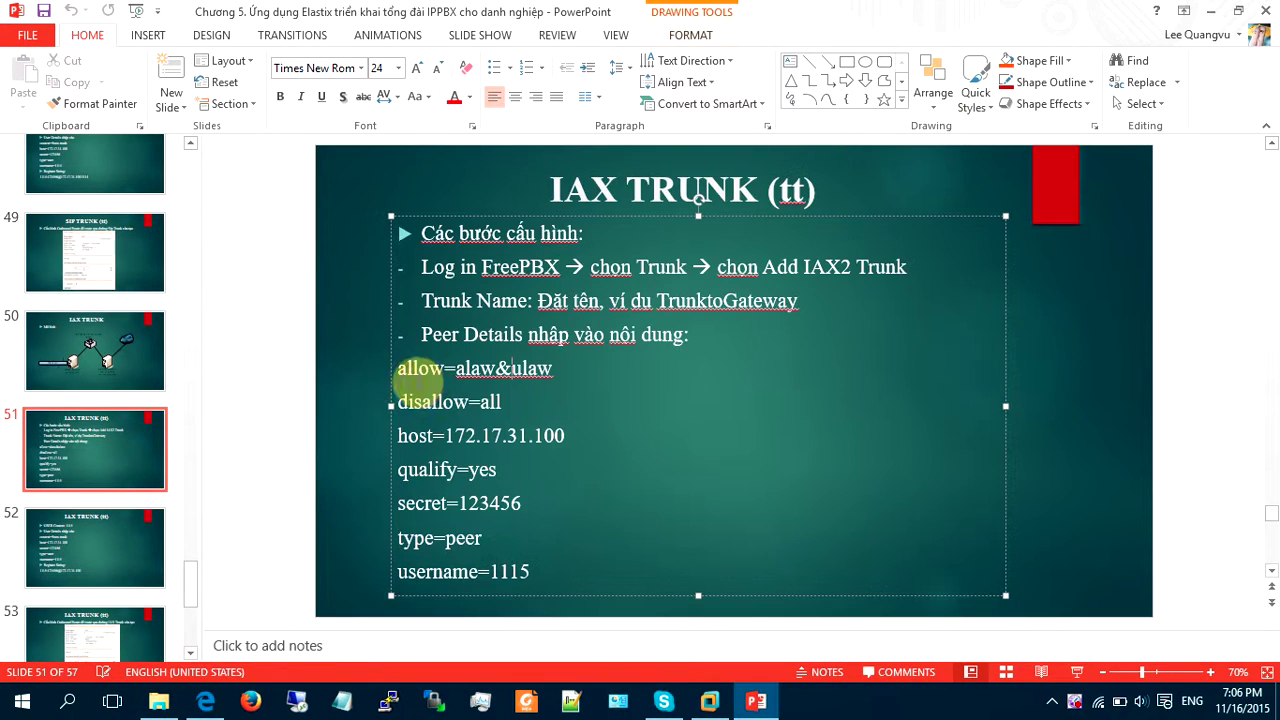
# Copy the IAX peer settings lines through username=1115 from the current slide.
pyautogui.click(418, 369)
pyautogui.moveTo(398, 368); pyautogui.dragTo(551, 577)
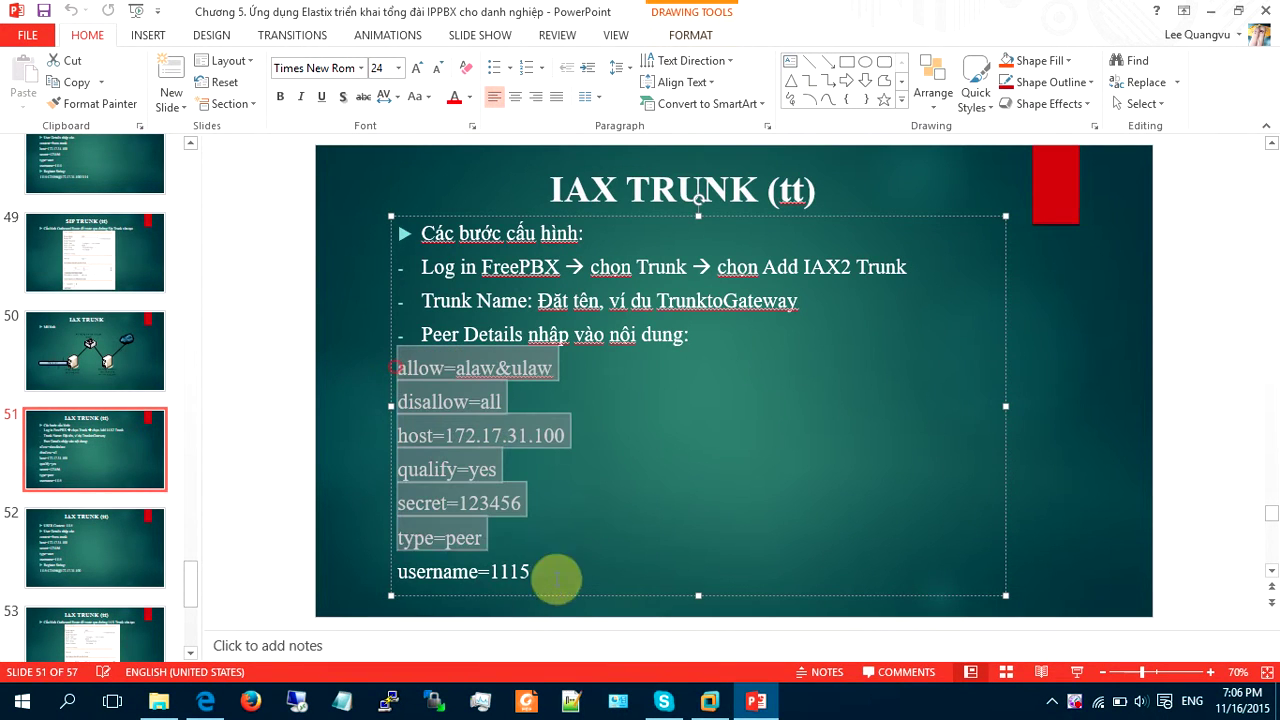
pyautogui.hotkey('ctrl', 'c')
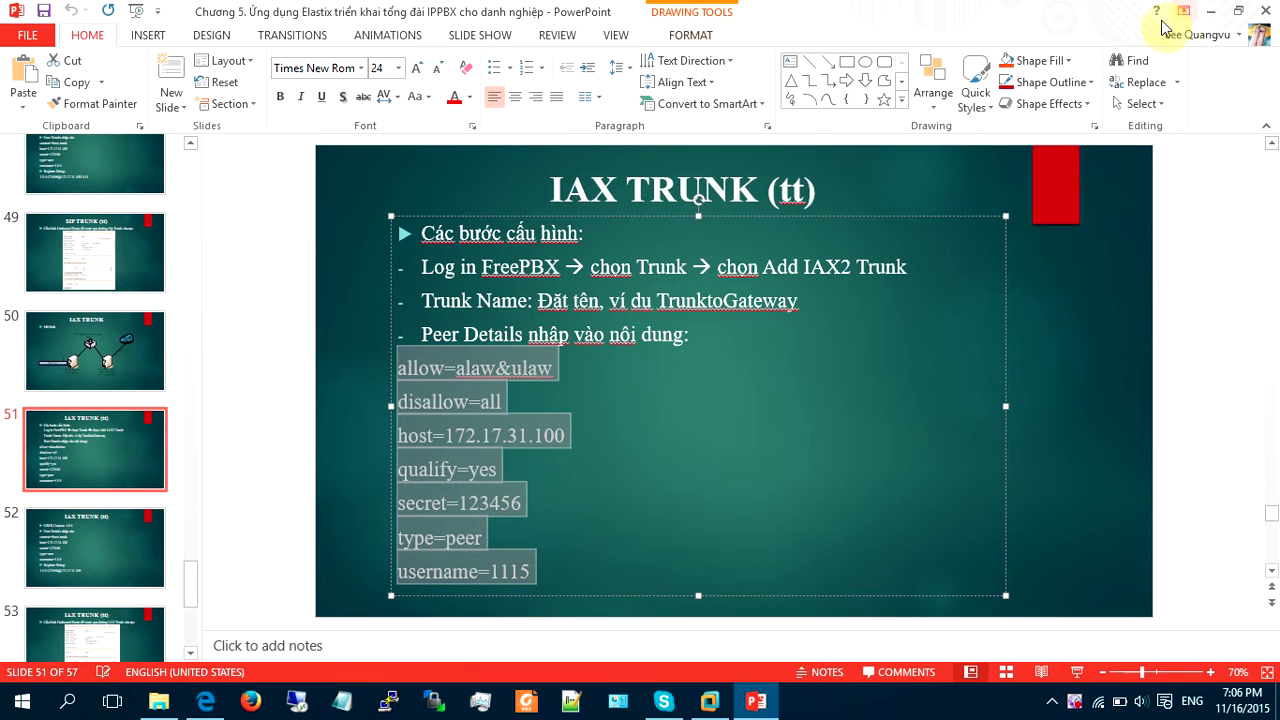
# On slide 47, select the SIP peer lines from allow=ulaw&alaw through type=peer.
pyautogui.click(100, 162)
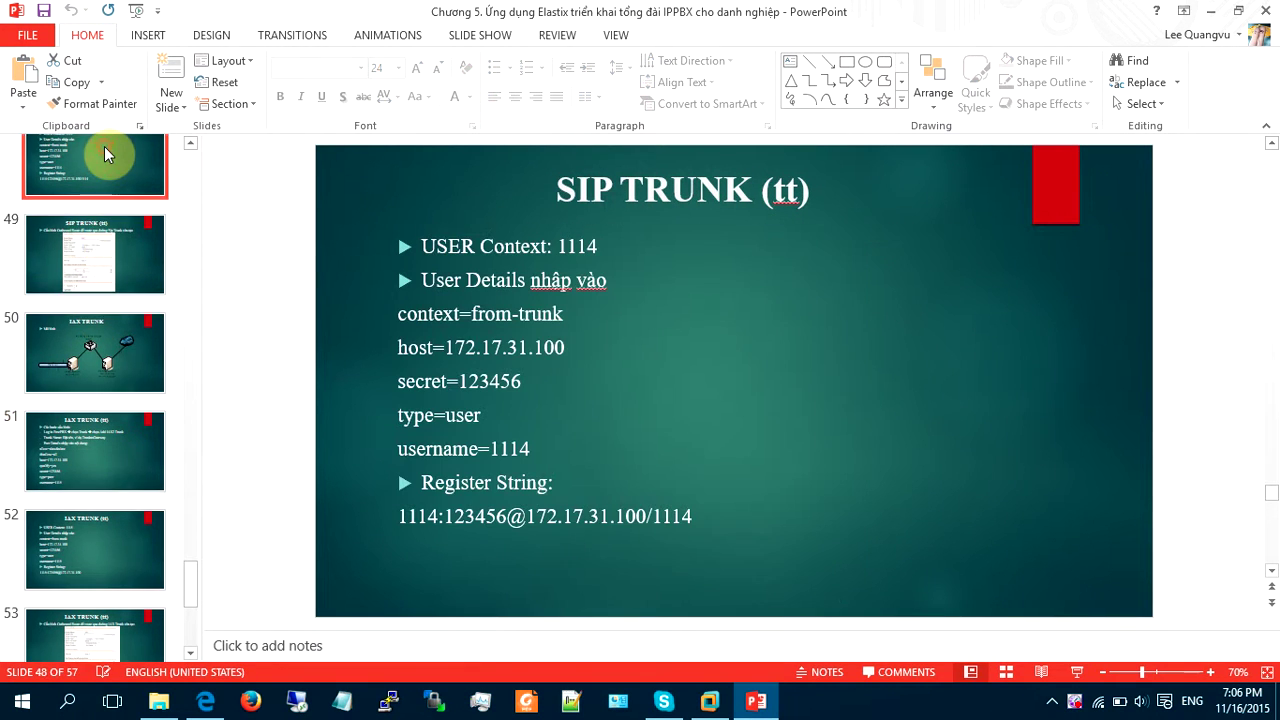
pyautogui.scroll(2, 128, 214)
pyautogui.click(106, 272)
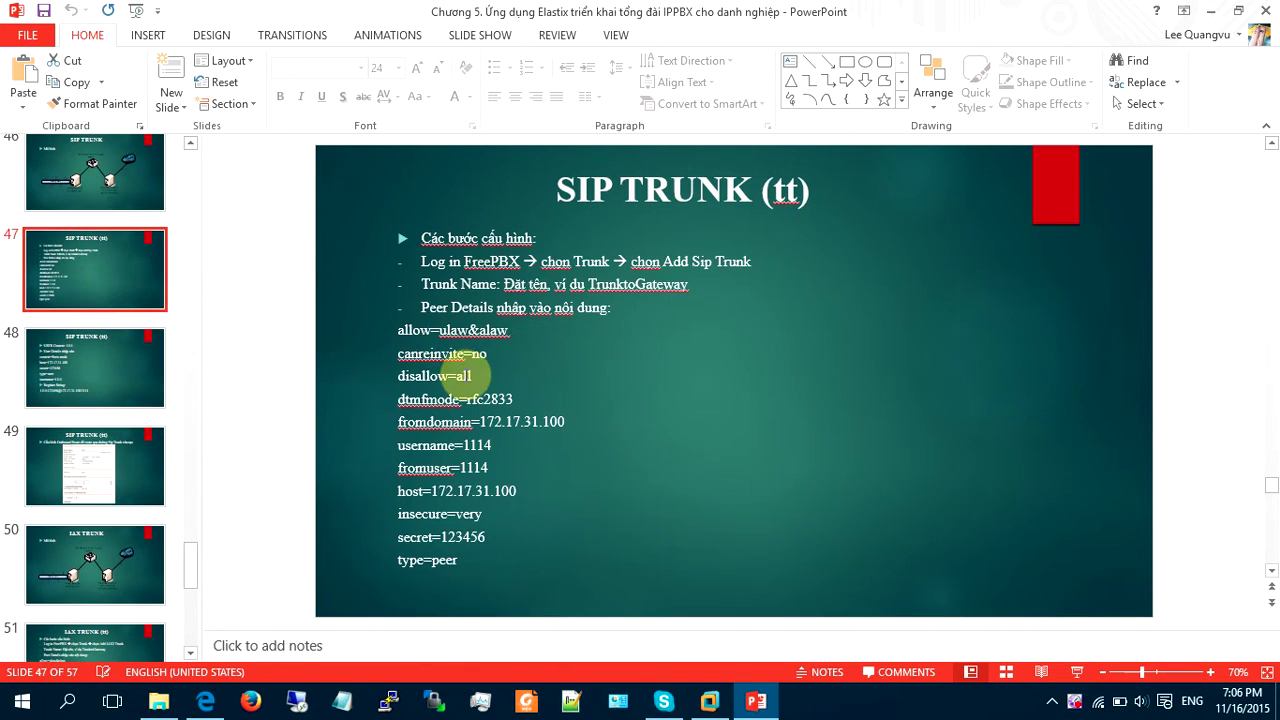
pyautogui.click(428, 350)
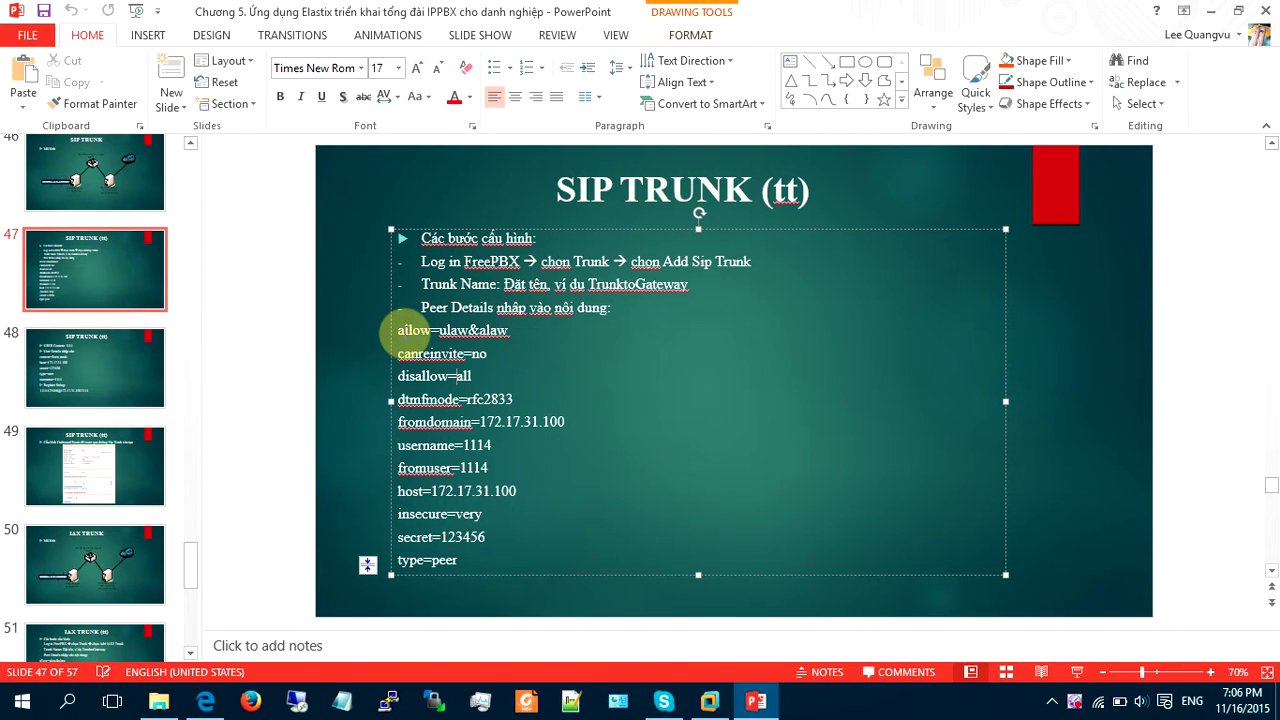
pyautogui.moveTo(398, 330); pyautogui.dragTo(534, 571)
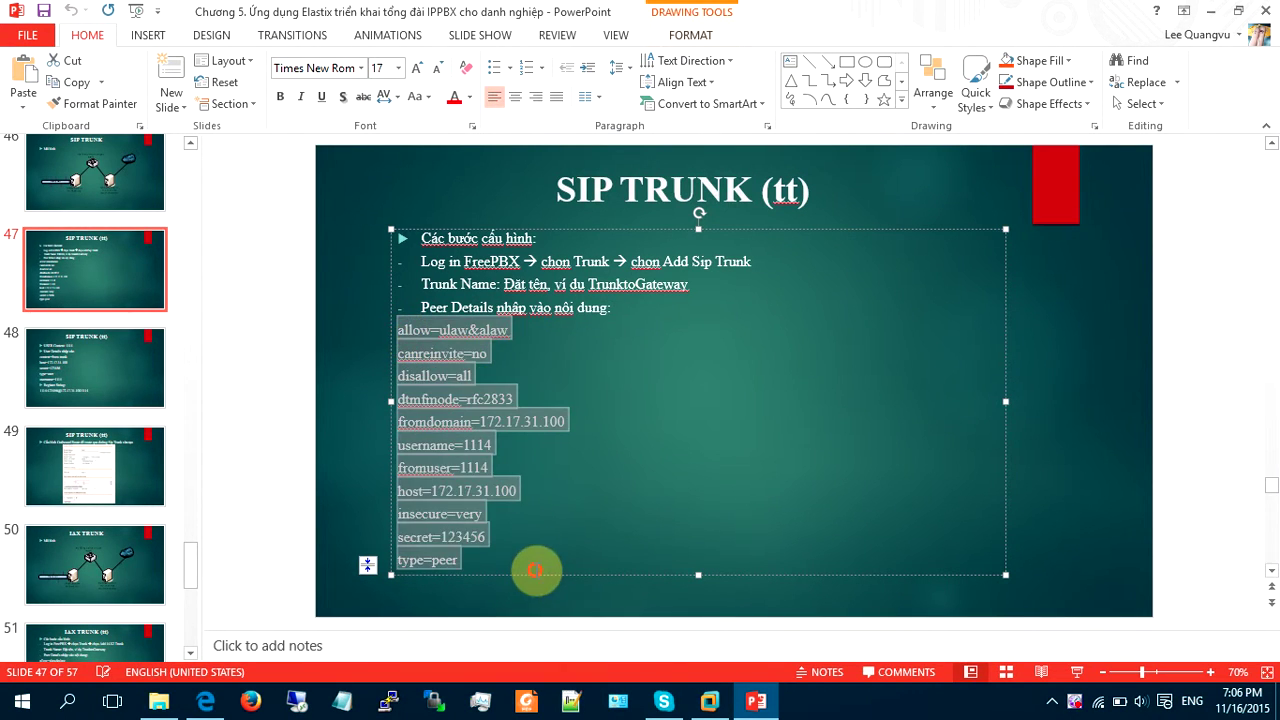
pyautogui.click(1210, 10)
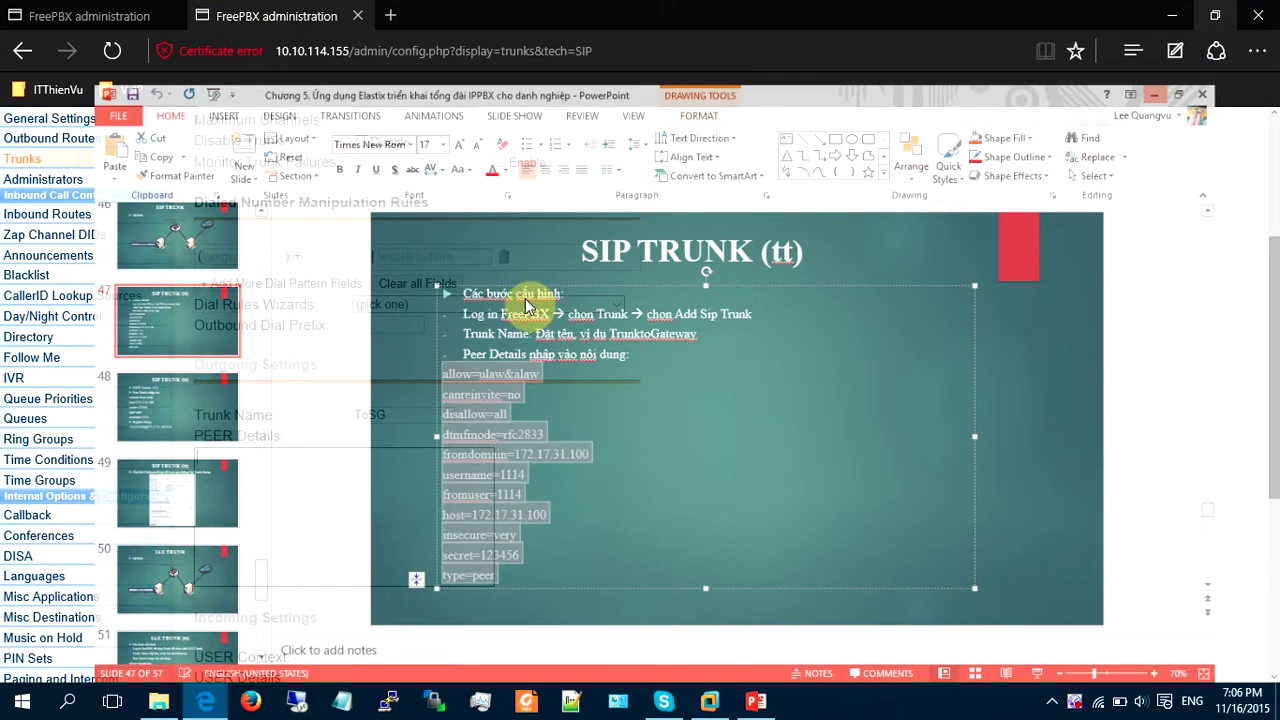
# Paste the SIP peer settings and set fromdomain 10.10.114.221, username and fromuser 1000.
pyautogui.hotkey('ctrl', 'v')
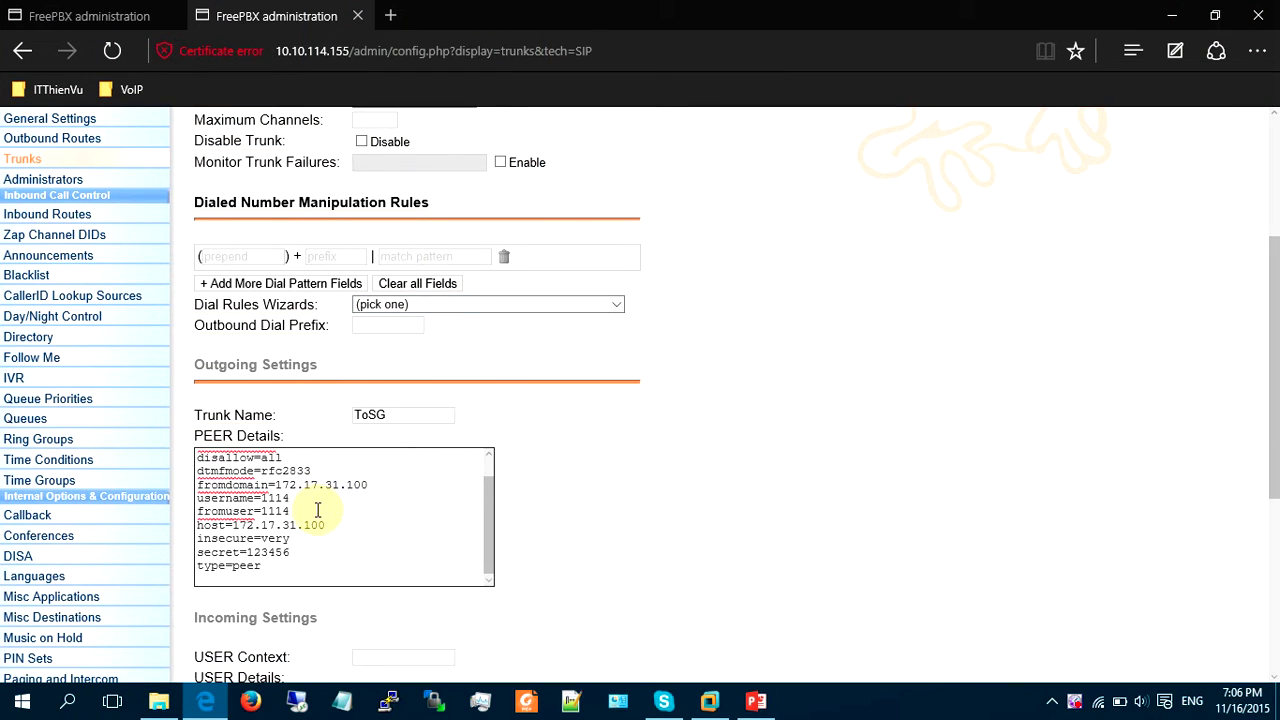
pyautogui.click(337, 495)
pyautogui.press('Up')
pyautogui.press('Right')
pyautogui.press('BackSpace')
pyautogui.press('BackSpace')
pyautogui.press('BackSpace')
pyautogui.press('BackSpace')
pyautogui.press('BackSpace')
pyautogui.press('BackSpace')
pyautogui.press('BackSpace')
pyautogui.press('BackSpace')
pyautogui.press('BackSpace')
pyautogui.press('BackSpace')
pyautogui.press('BackSpace')
pyautogui.press('BackSpace')
pyautogui.press('BackSpace')
pyautogui.write('10.10.114.221')
pyautogui.press('BackSpace')
pyautogui.press('BackSpace')
pyautogui.press('BackSpace')
pyautogui.press('BackSpace')
pyautogui.write('1000')
pyautogui.press('BackSpace')
pyautogui.press('BackSpace')
pyautogui.press('BackSpace')
pyautogui.write('000')
# Change the host to 10.10.114.221 and give the peer a new secret.
pyautogui.press('Down')
pyautogui.press('Right')
pyautogui.press('Right')
pyautogui.press('BackSpace')
pyautogui.press('BackSpace')
pyautogui.press('BackSpace')
pyautogui.press('BackSpace')
pyautogui.press('BackSpace')
pyautogui.press('BackSpace')
pyautogui.press('BackSpace')
pyautogui.press('BackSpace')
pyautogui.press('BackSpace')
pyautogui.press('BackSpace')
pyautogui.press('BackSpace')
pyautogui.press('BackSpace')
pyautogui.press('Down')
pyautogui.press('BackSpace')
pyautogui.press('BackSpace')
pyautogui.press('BackSpace')
pyautogui.press('BackSpace')
pyautogui.press('BackSpace')
pyautogui.press('BackSpace')
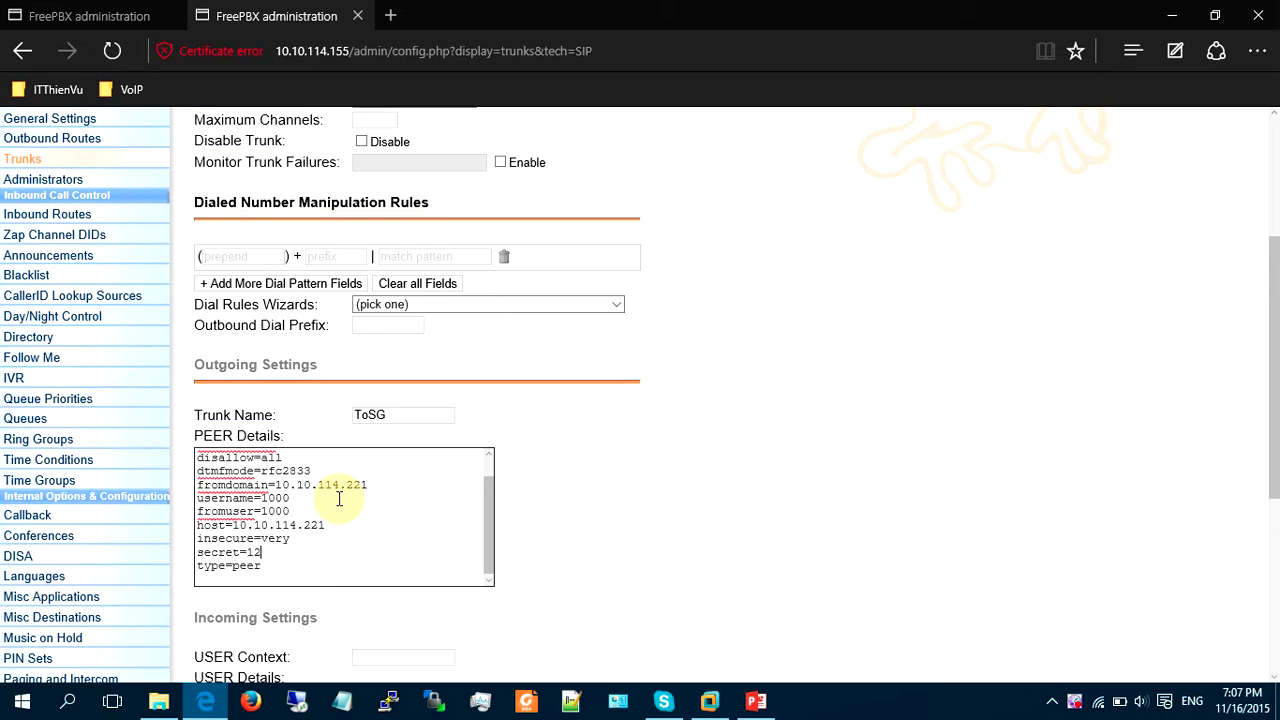
pyautogui.scroll(-3, 600, 442)
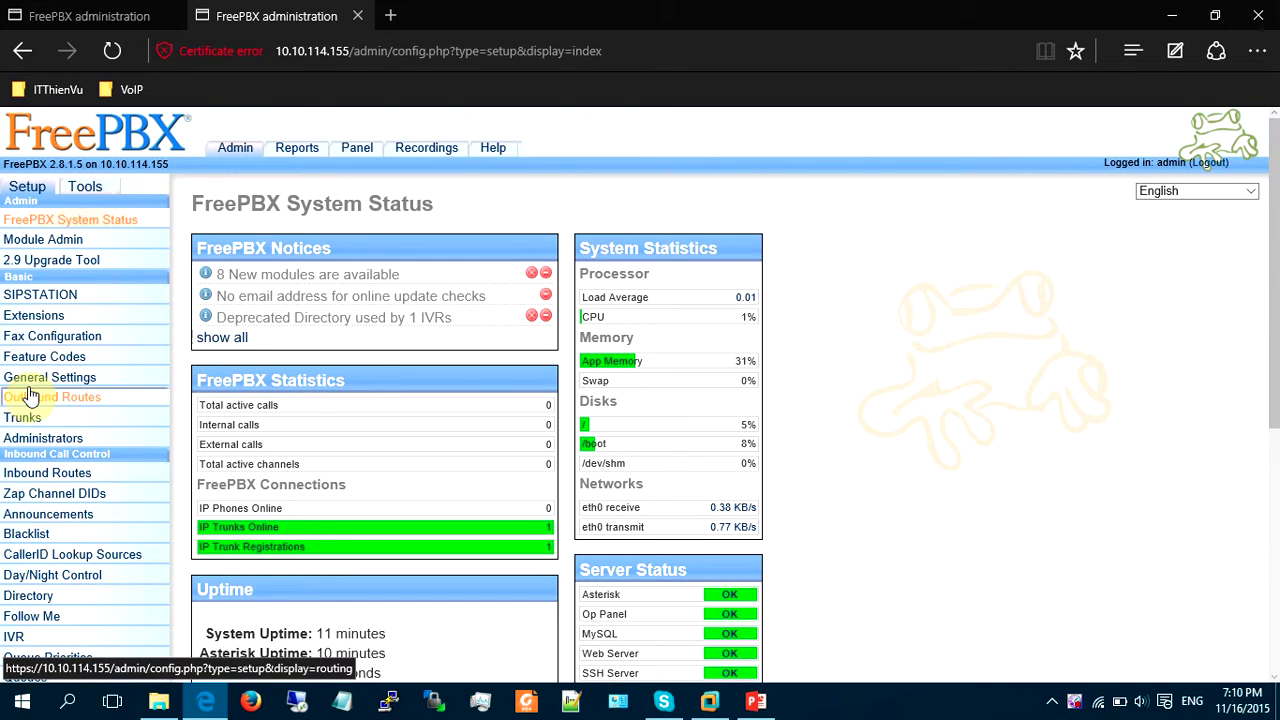
# Name a new outbound route ToSG with dial match pattern 1XXX.
pyautogui.click(30, 397)
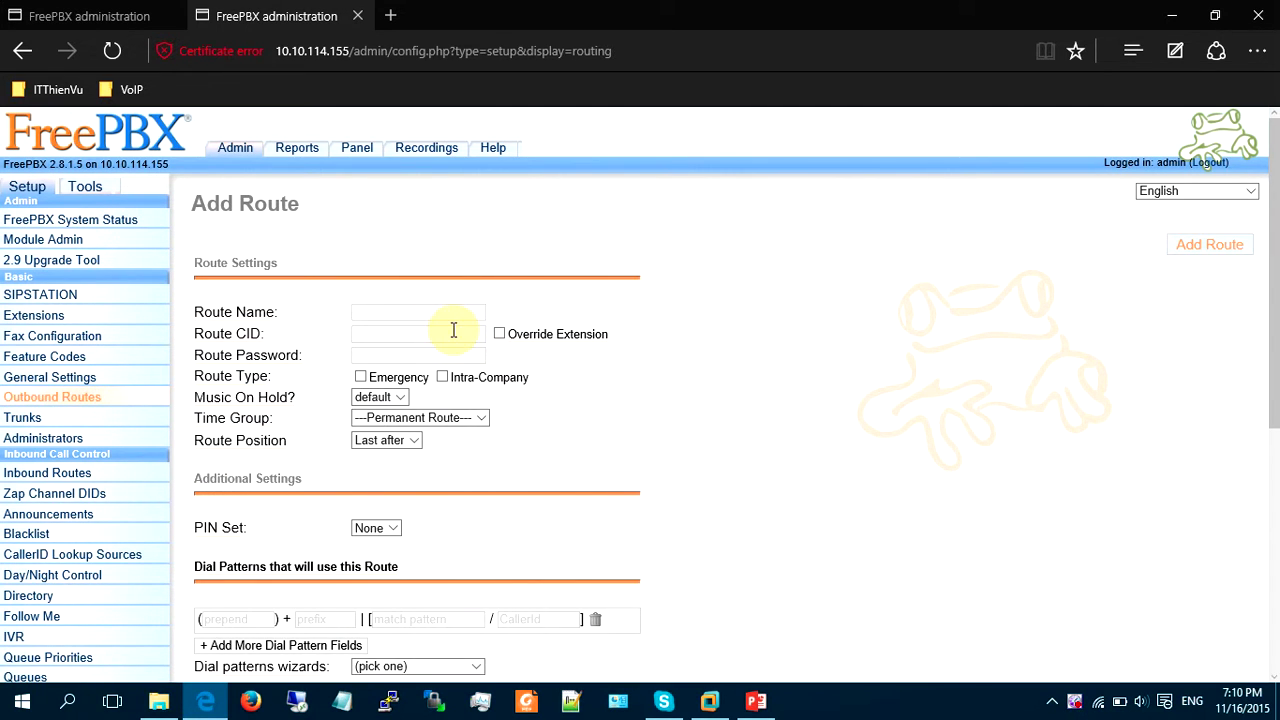
pyautogui.write('ToSG')
pyautogui.scroll(-3, 648, 400)
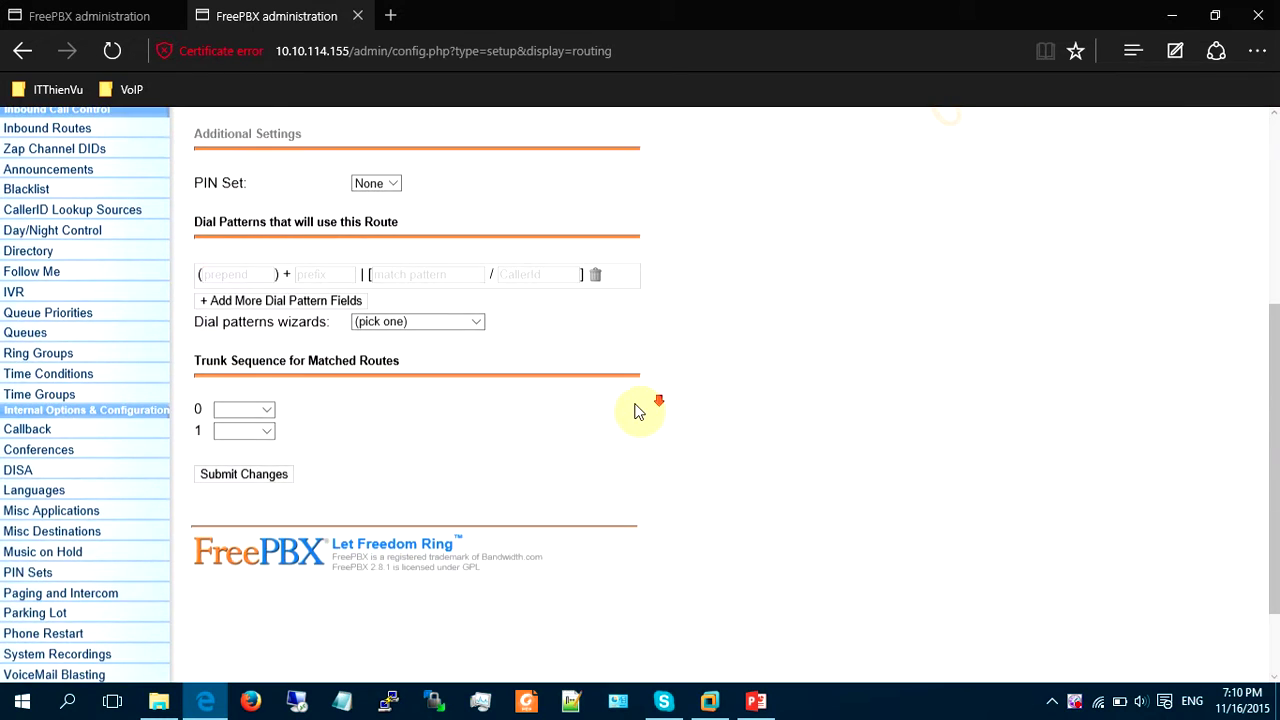
pyautogui.click(405, 274)
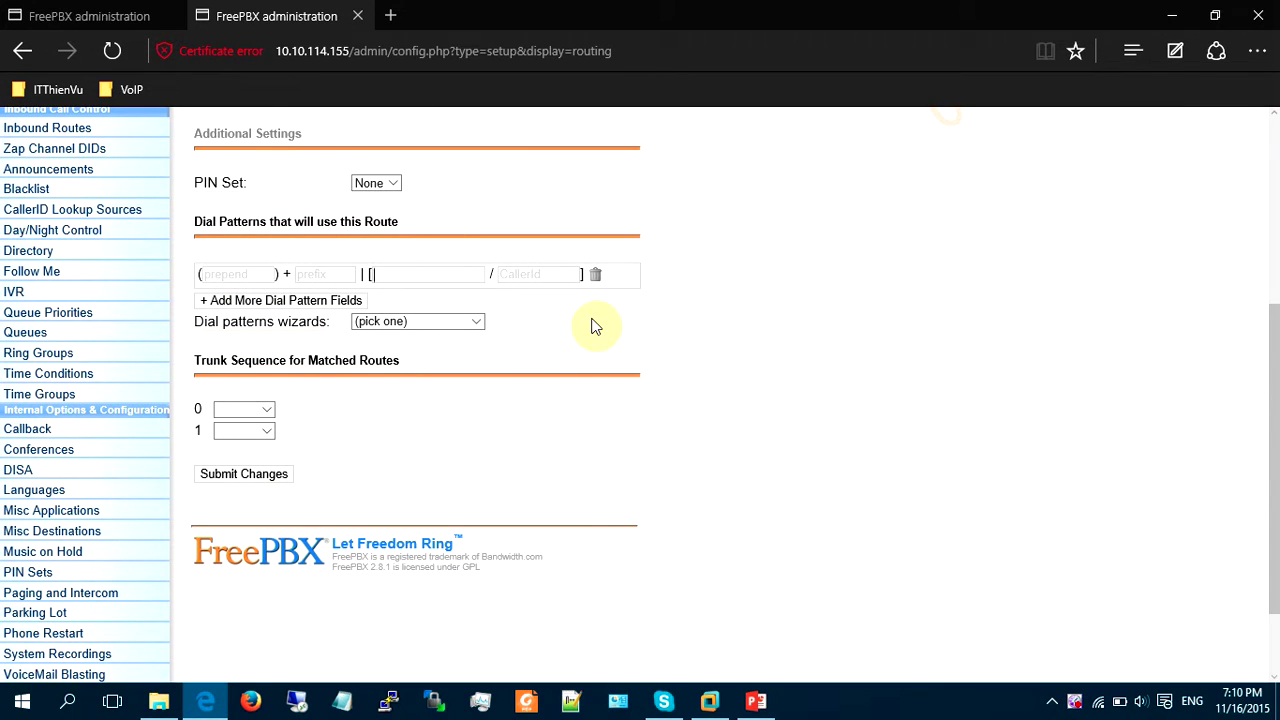
pyautogui.write('1XXX')
# Set ToSG as the route's first trunk, submit, and apply the configuration changes.
pyautogui.click(268, 411)
pyautogui.click(233, 430)
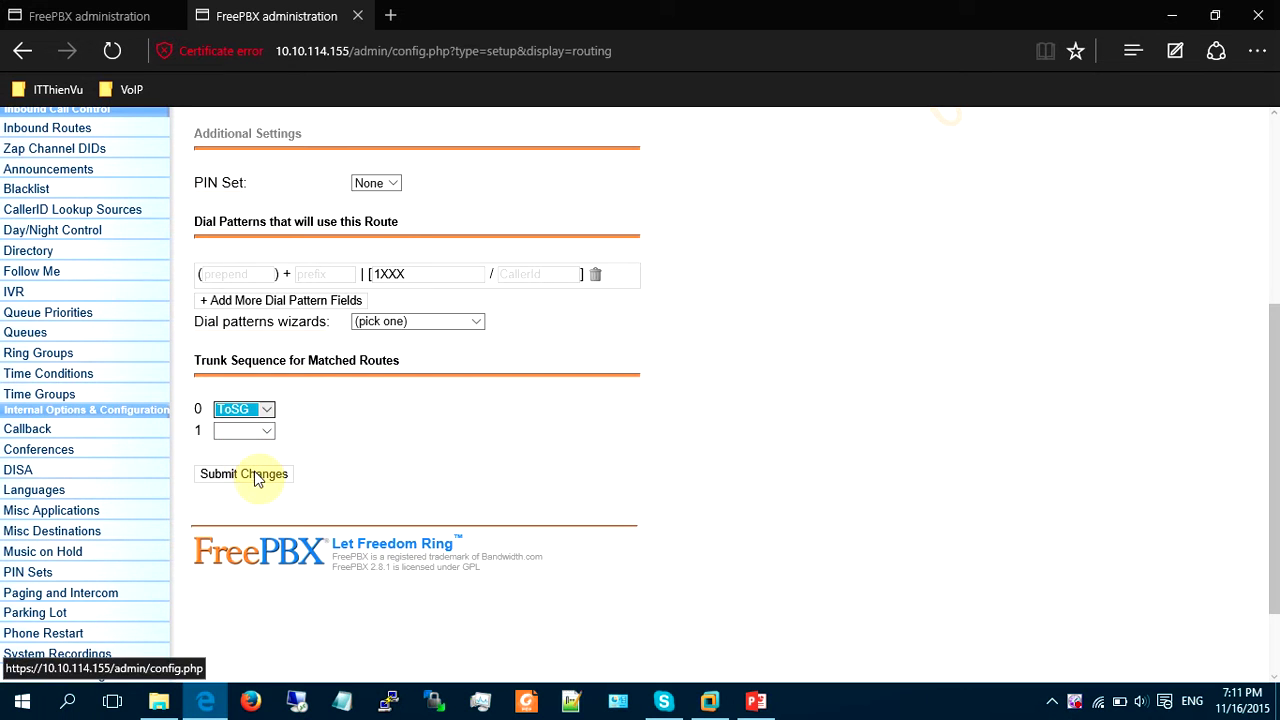
pyautogui.click(255, 476)
pyautogui.click(415, 166)
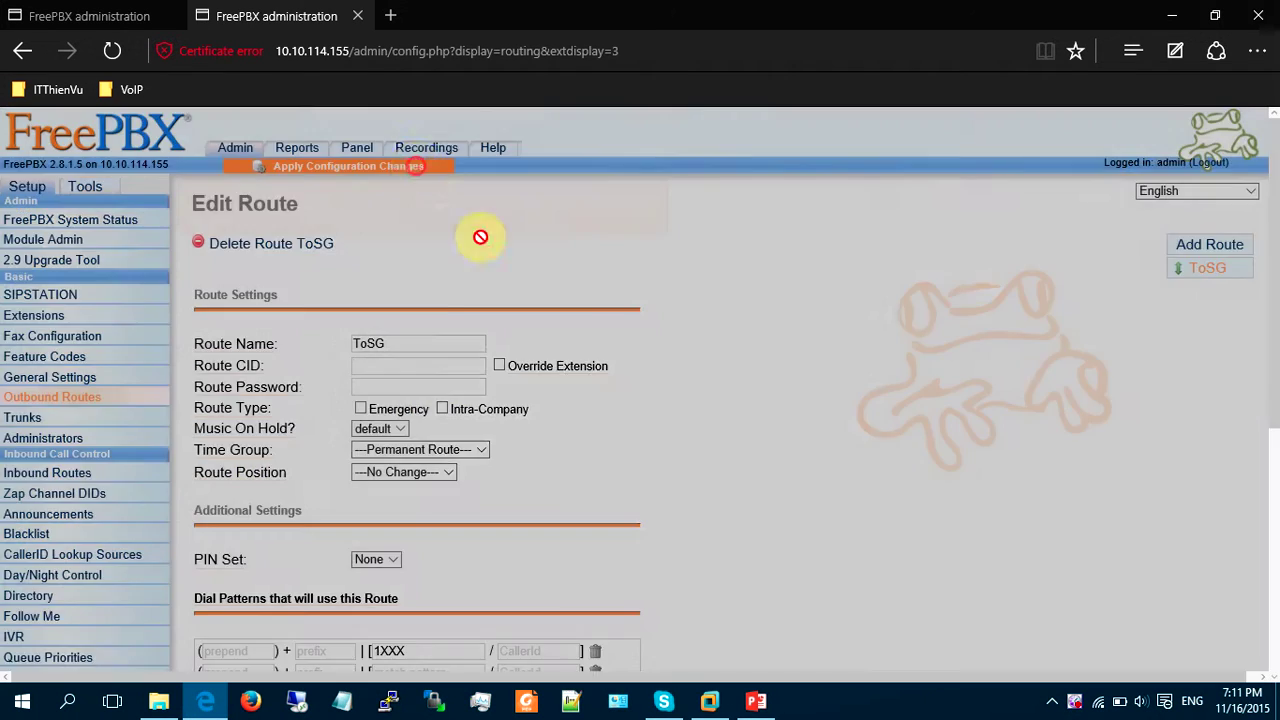
pyautogui.click(616, 344)
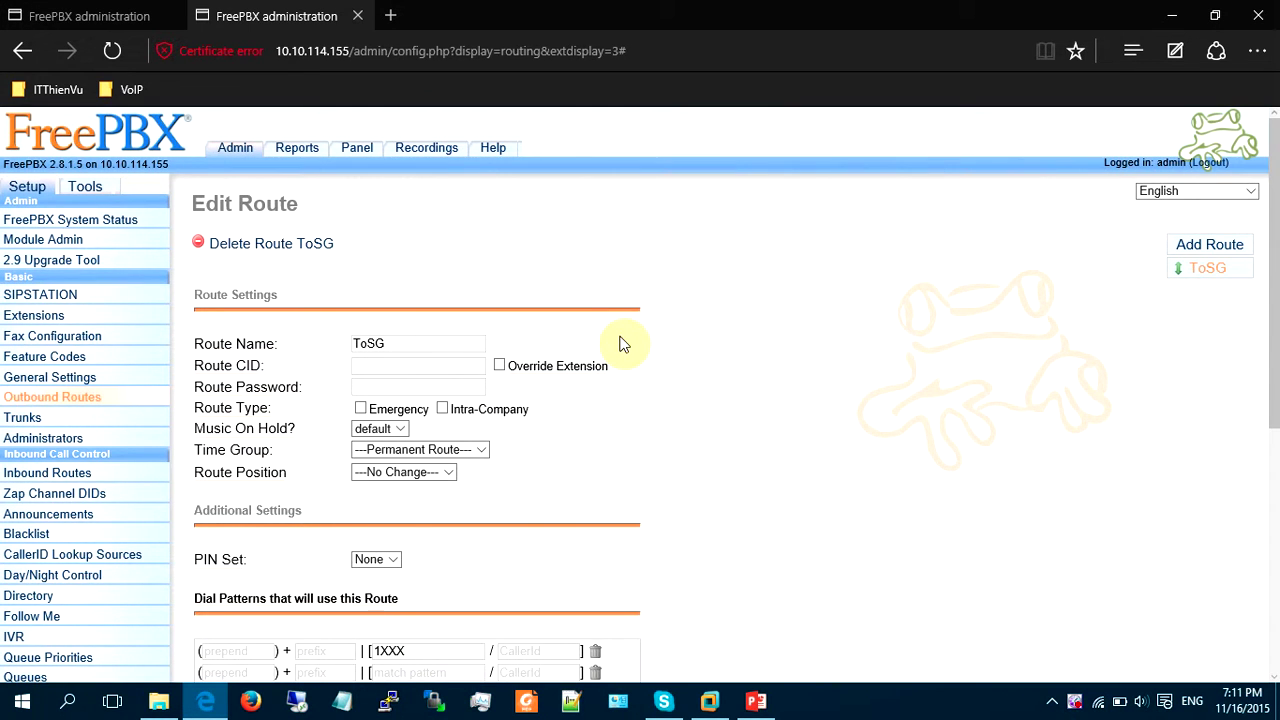
pyautogui.scroll(-5, 620, 344)
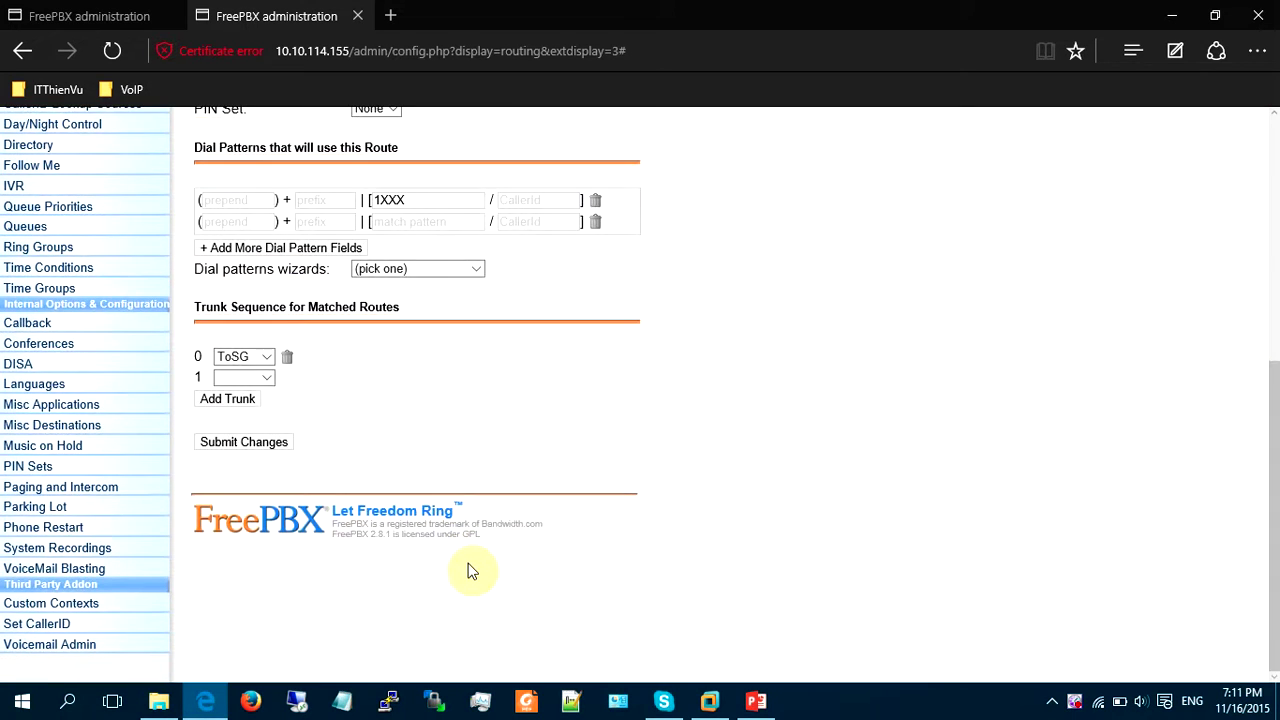
pyautogui.scroll(5, 470, 568)
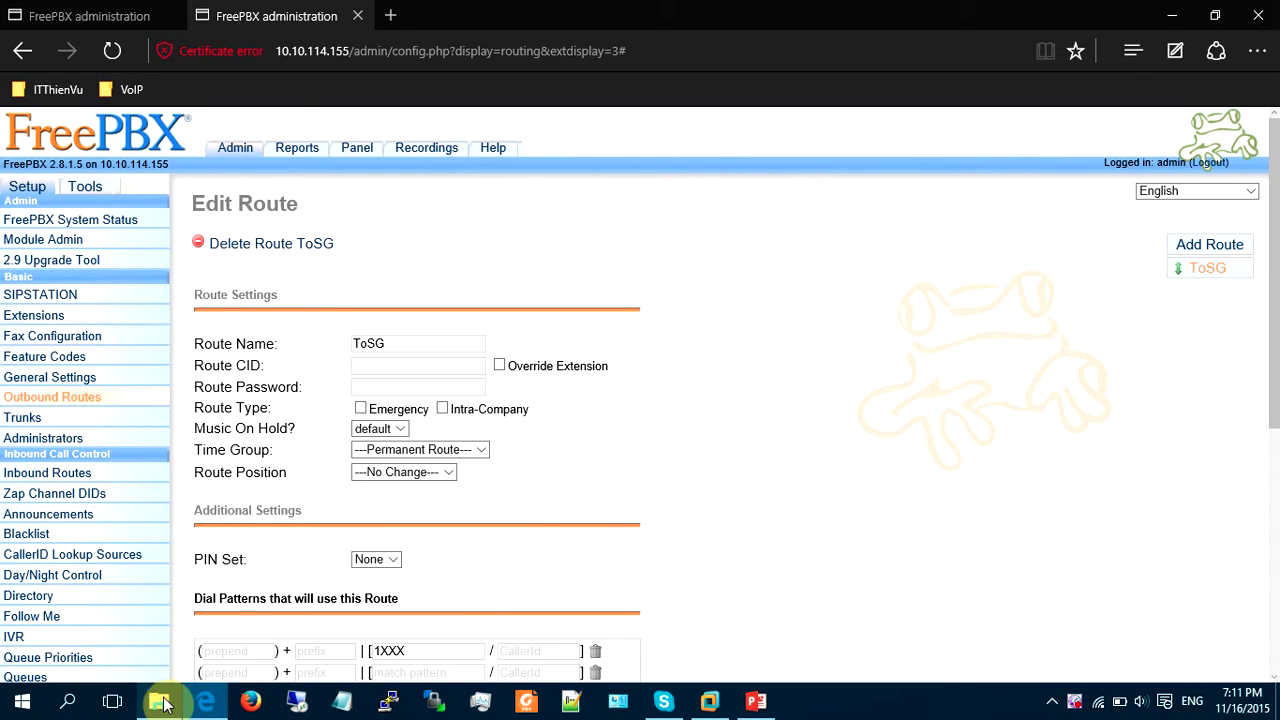
# Run Zoiper.exe from E:\phanmem\voip\zoiper and minimise File Explorer.
pyautogui.moveTo(164, 702)
pyautogui.click(177, 646)
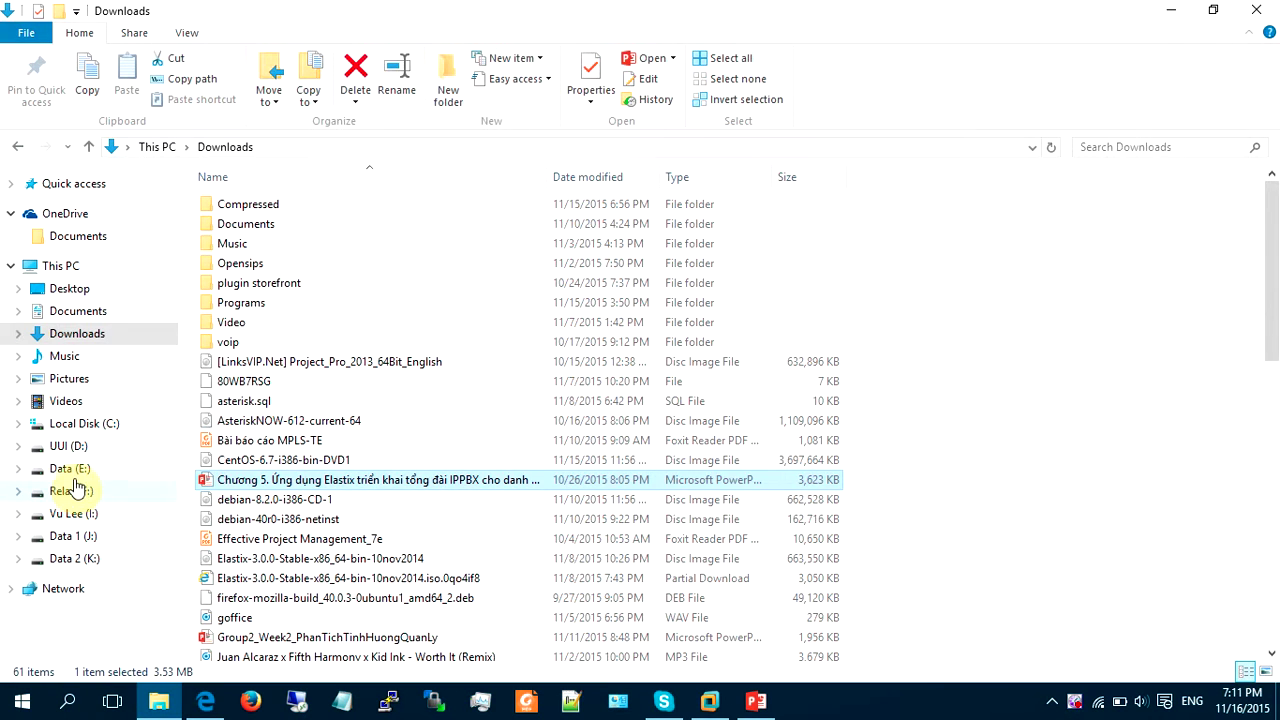
pyautogui.click(72, 468)
pyautogui.doubleClick(250, 499)
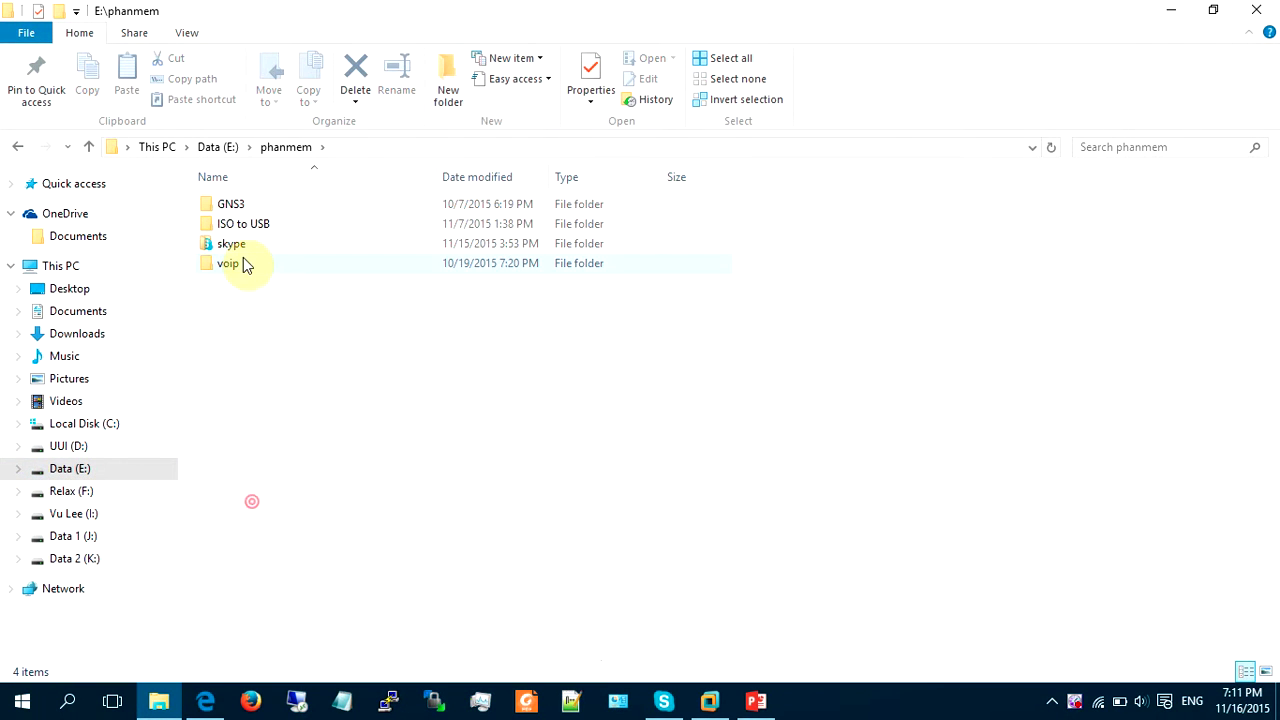
pyautogui.doubleClick(240, 266)
pyautogui.doubleClick(246, 283)
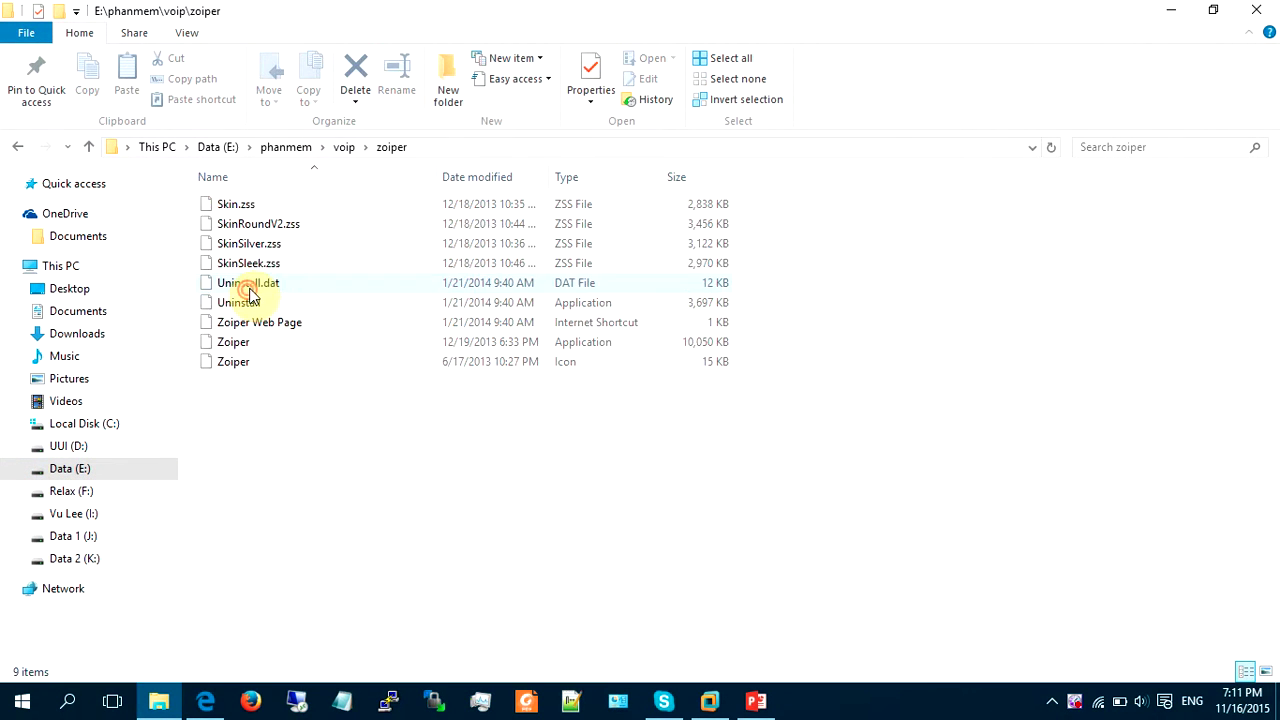
pyautogui.doubleClick(245, 346)
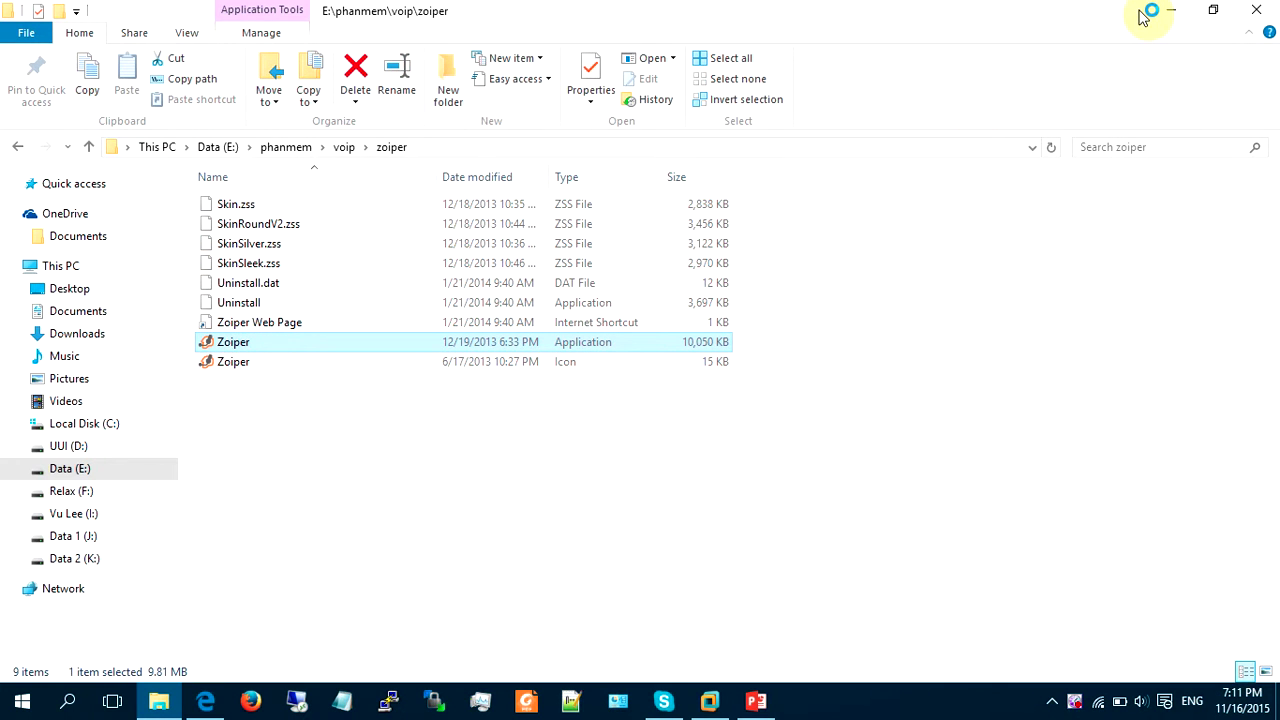
pyautogui.click(1169, 12)
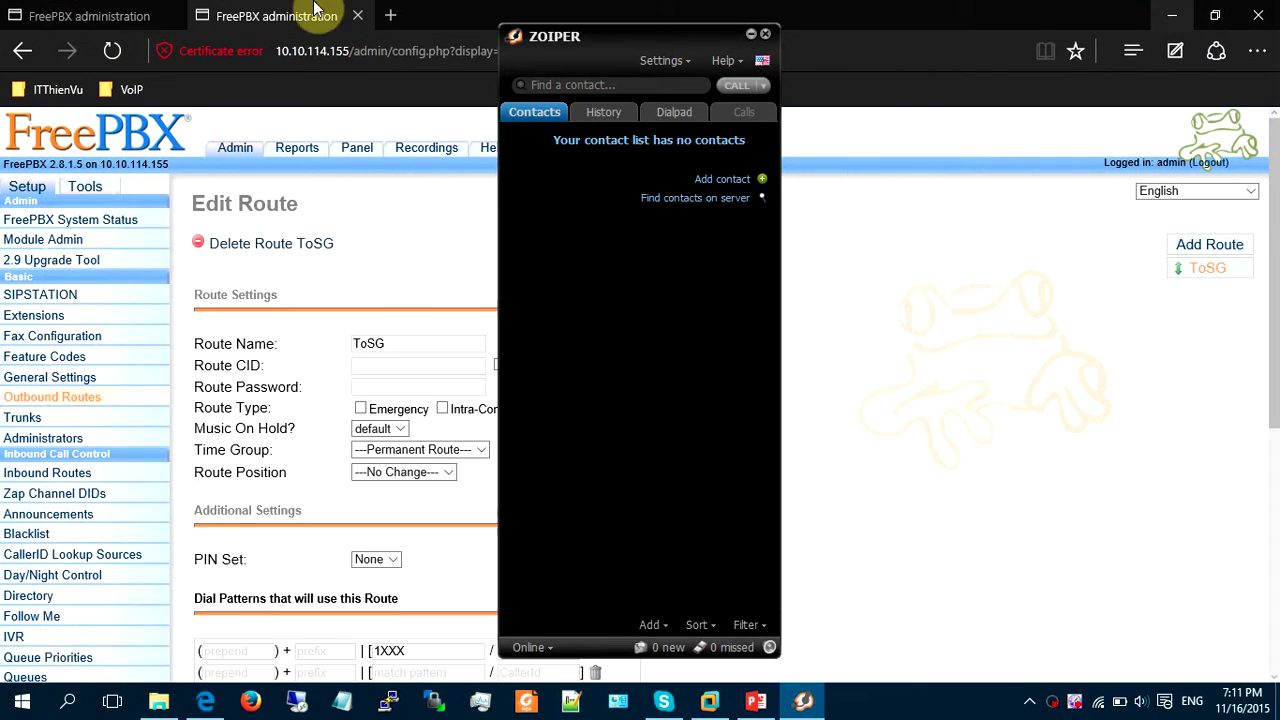
# Open Zoiper preferences and unregister the existing 2002 account.
pyautogui.click(664, 60)
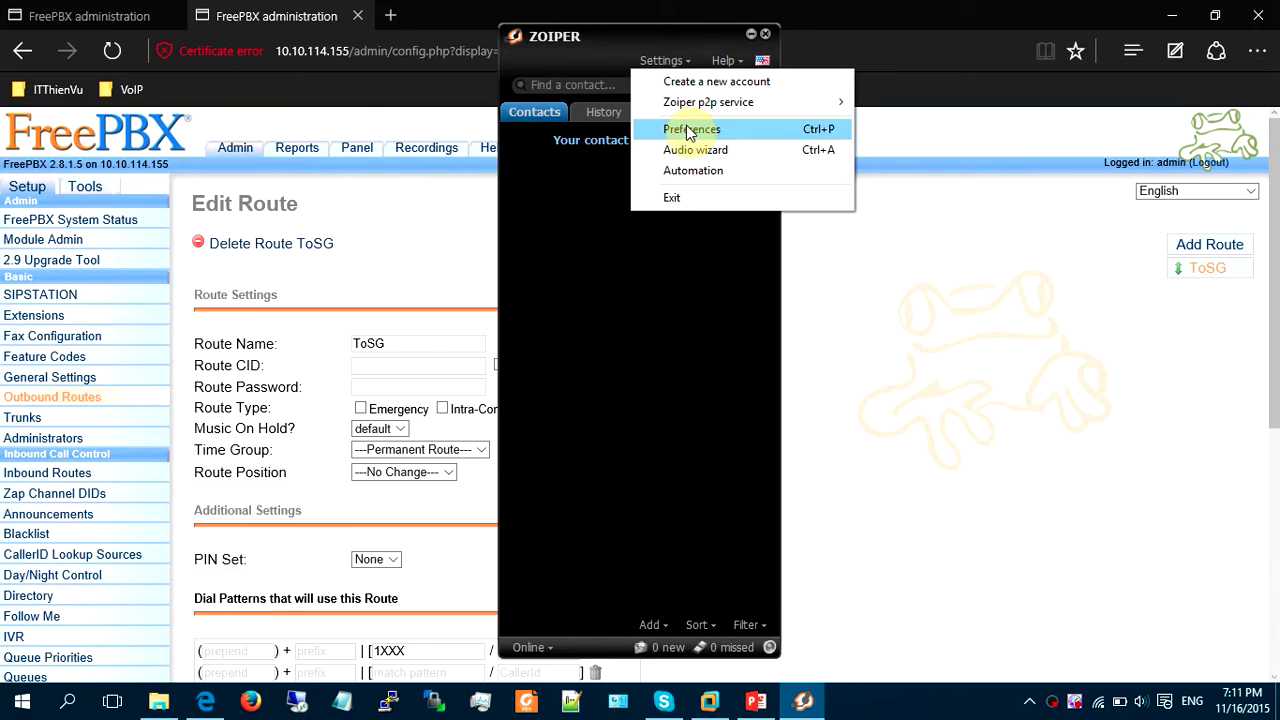
pyautogui.click(686, 130)
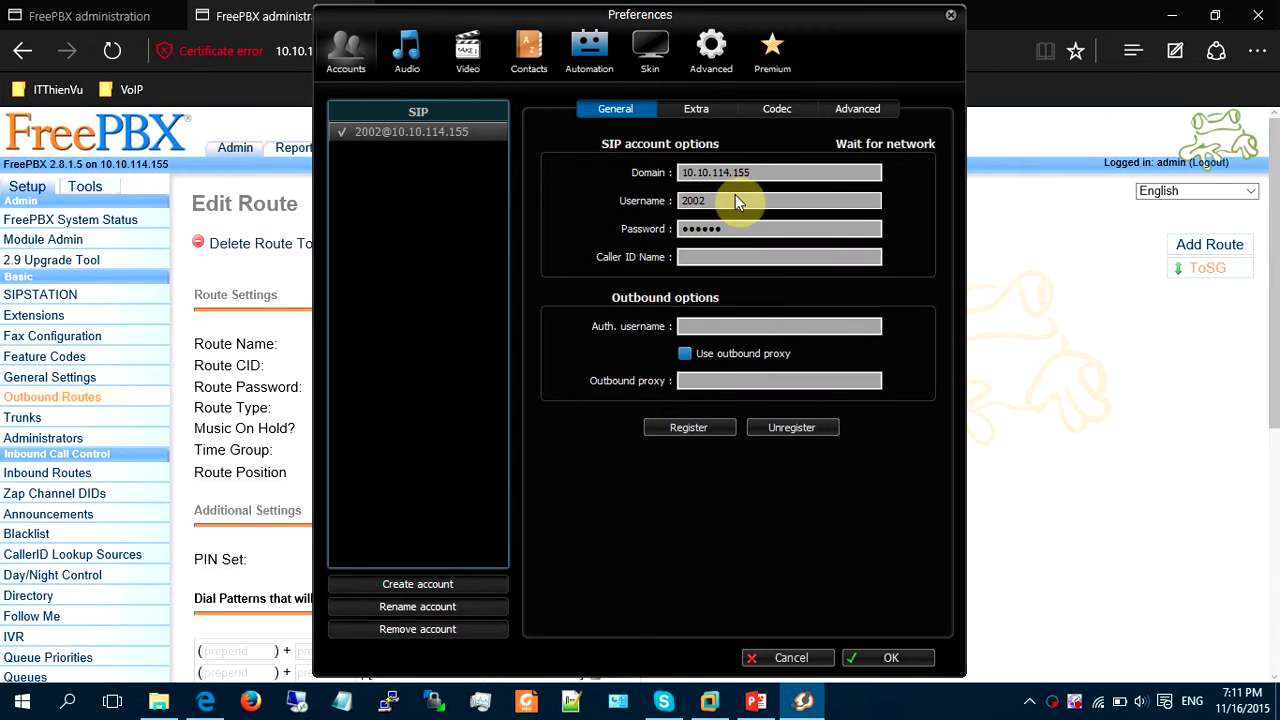
pyautogui.click(775, 428)
# Create a SIP account for user 4000 with its password on domain 10.10.114.155.
pyautogui.click(447, 584)
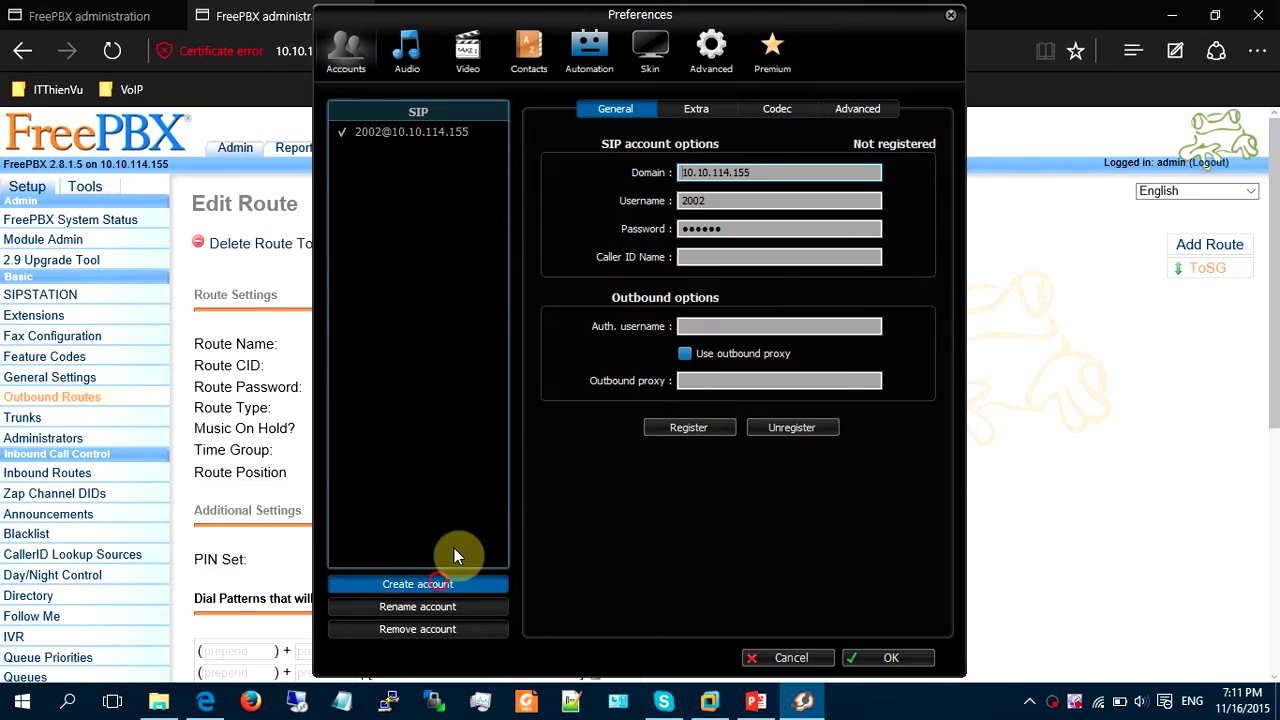
pyautogui.click(687, 476)
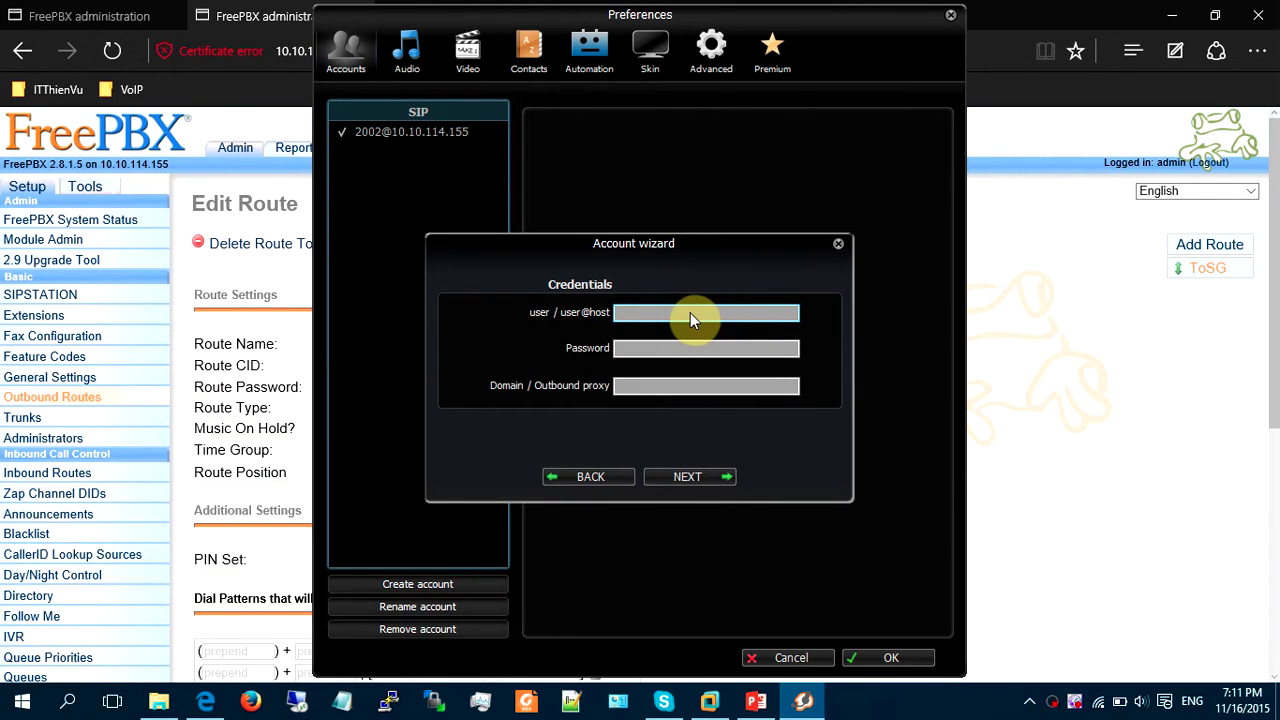
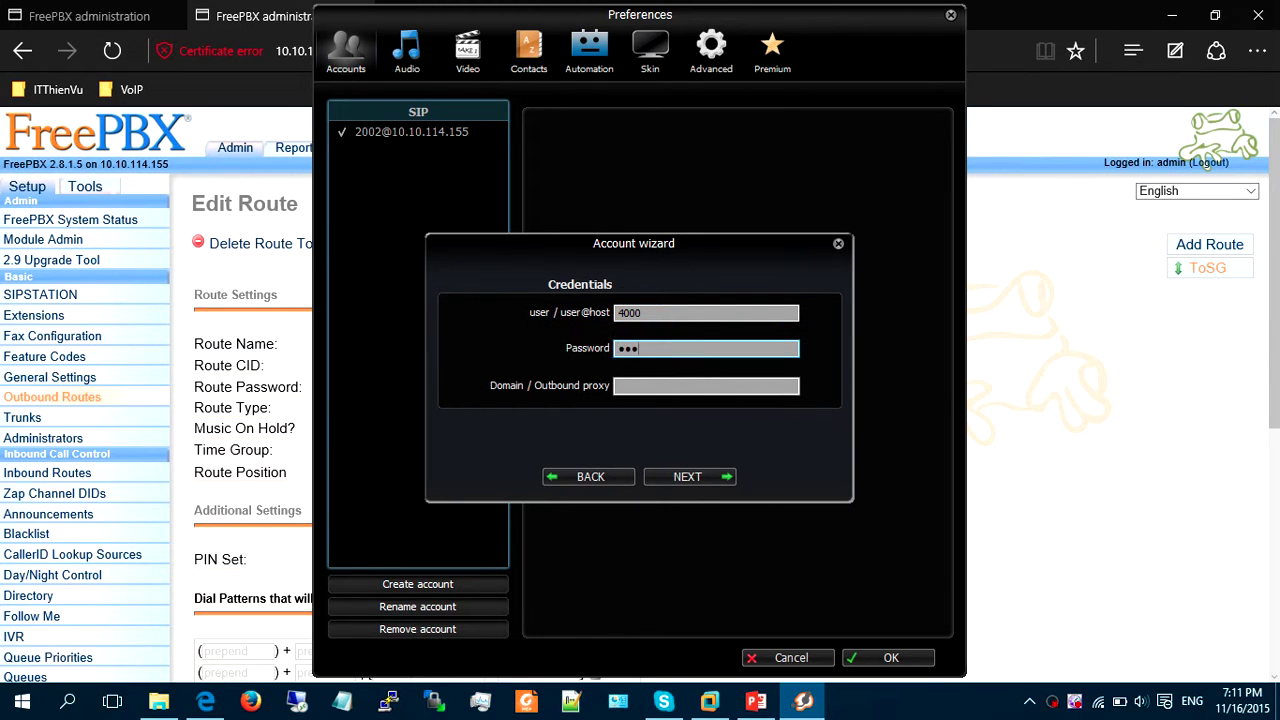
pyautogui.press('Tab')
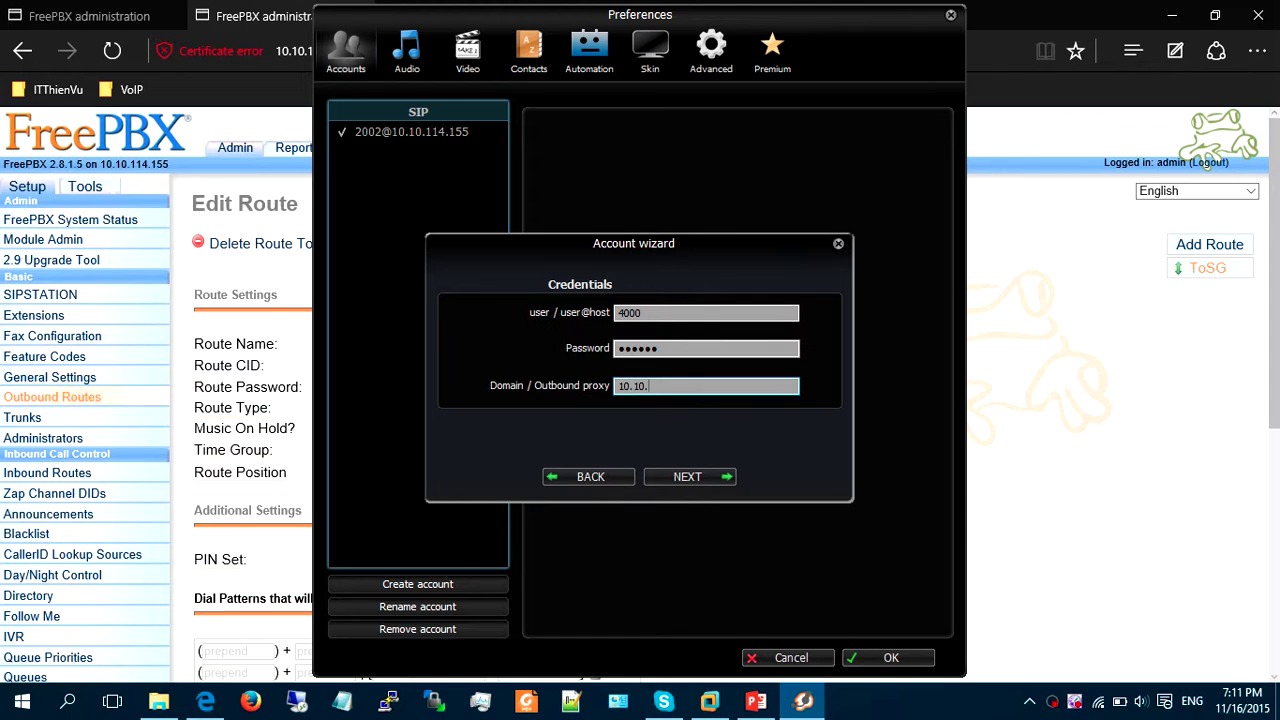
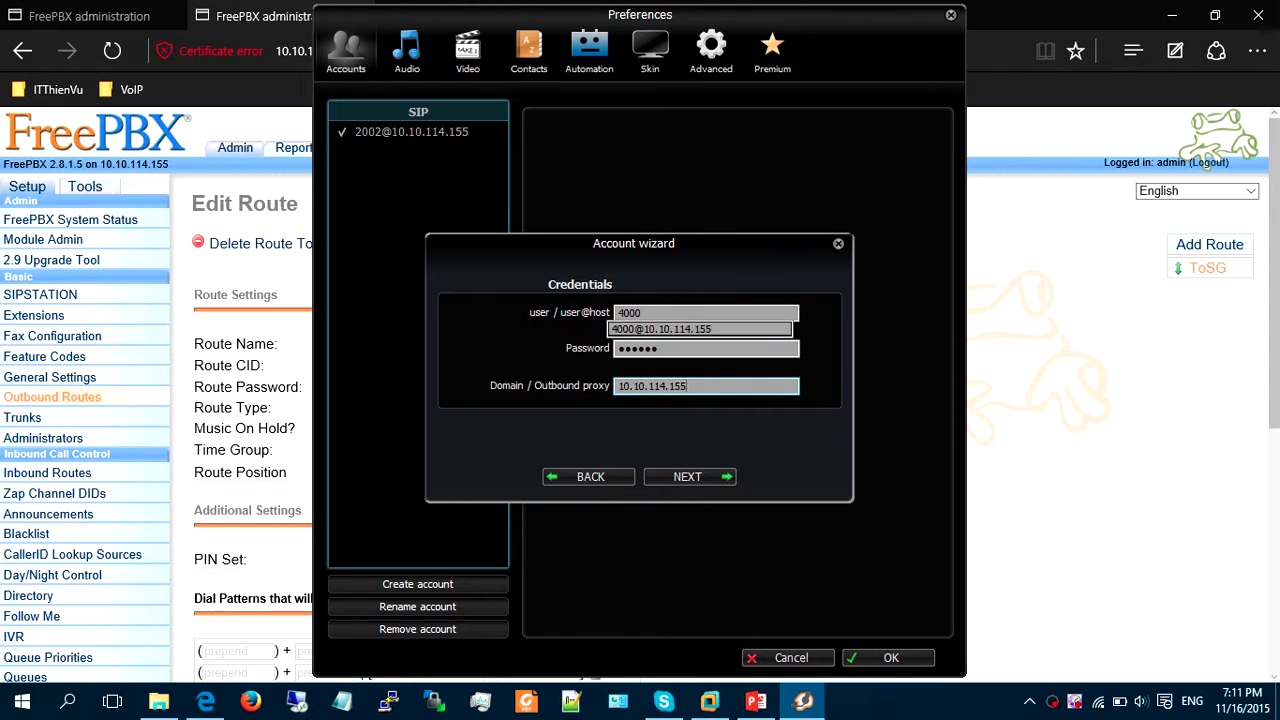
pyautogui.press('Return')
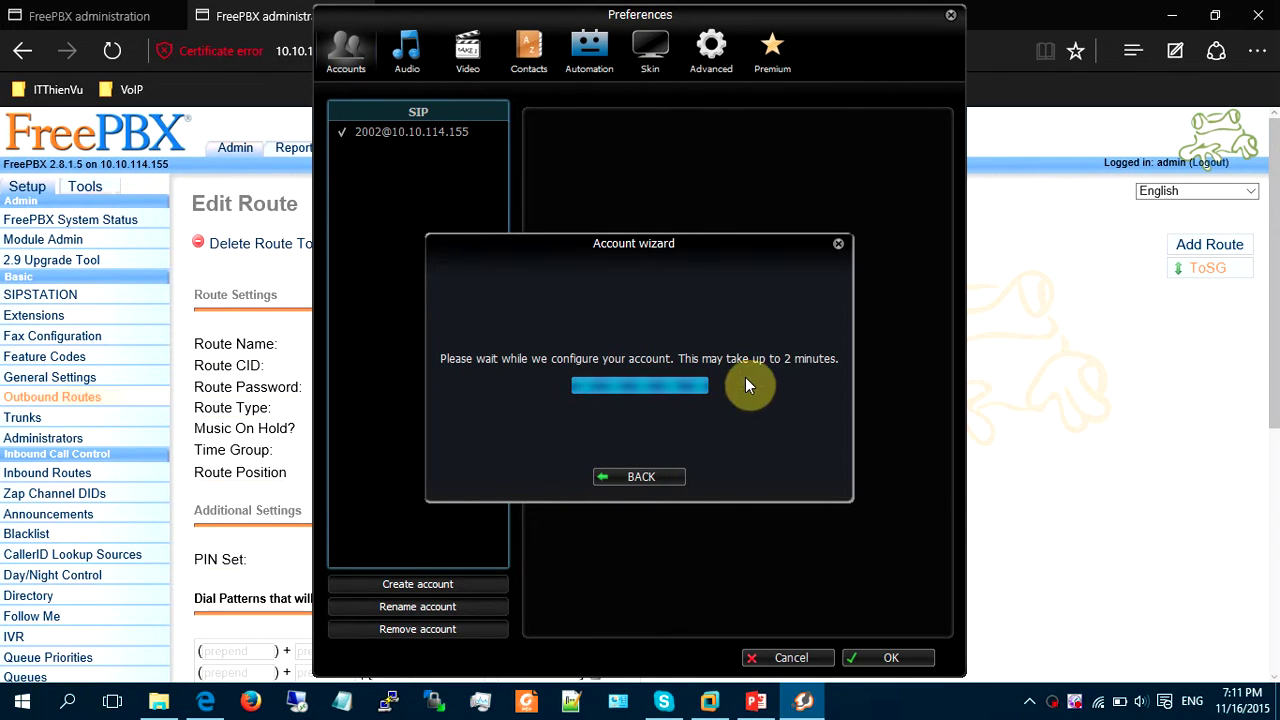
pyautogui.click(705, 477)
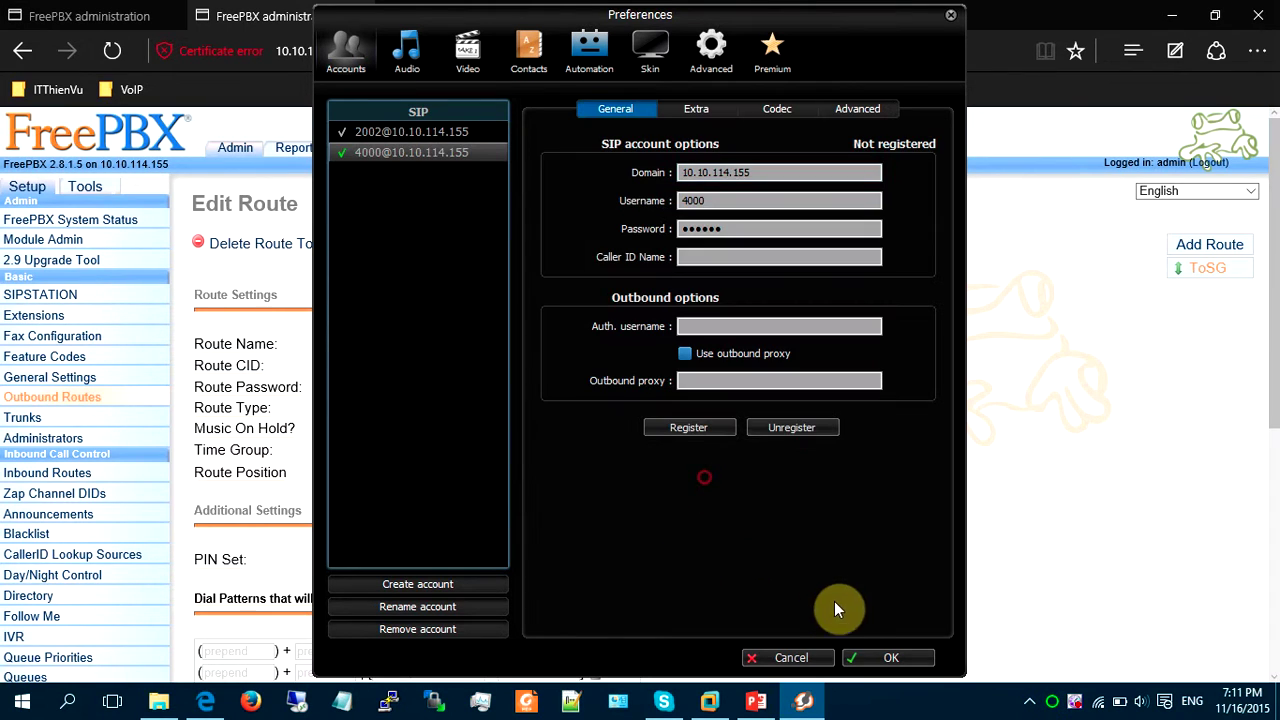
pyautogui.click(850, 655)
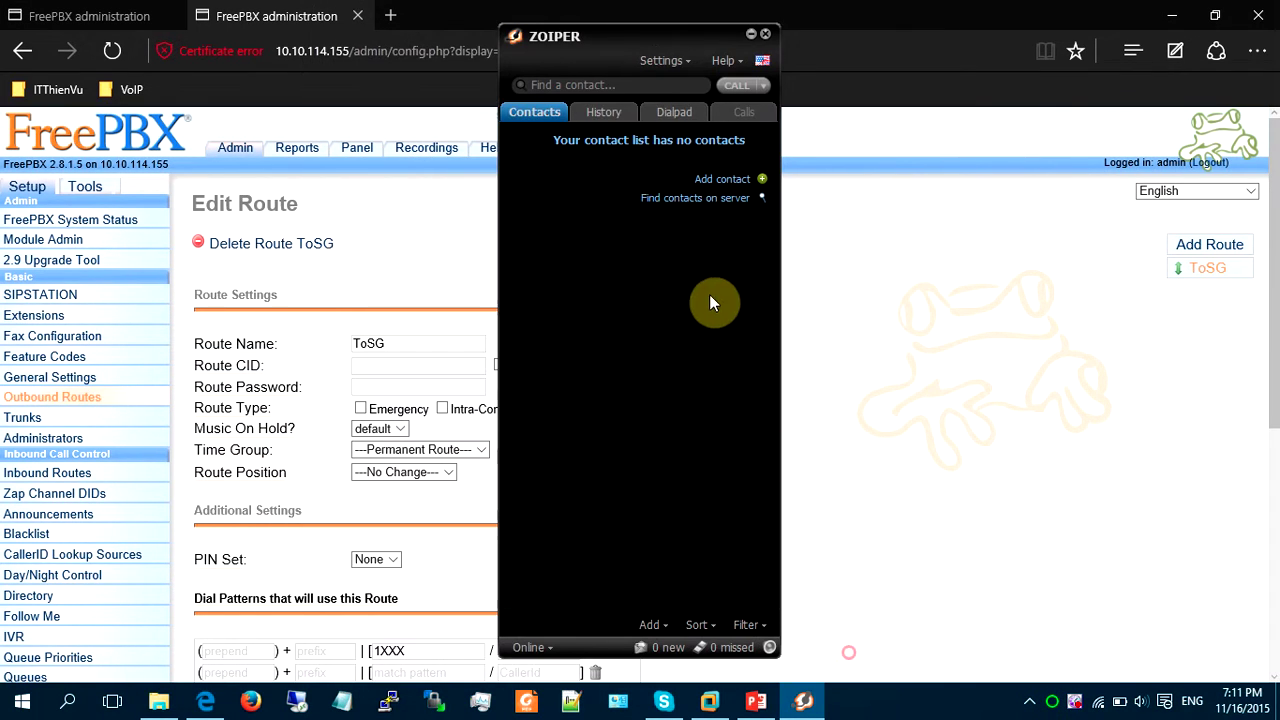
# Dial 1001 from the Find a contact box, then hang up the test call.
pyautogui.click(622, 85)
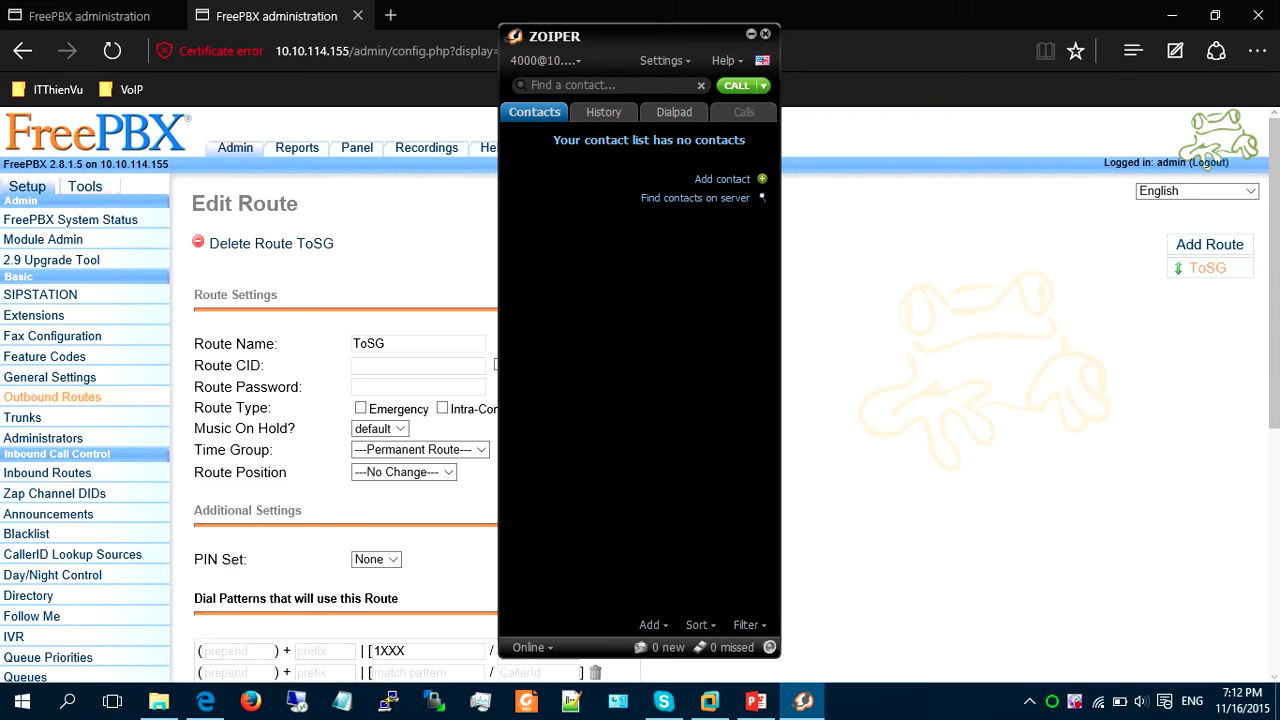
pyautogui.write('1001')
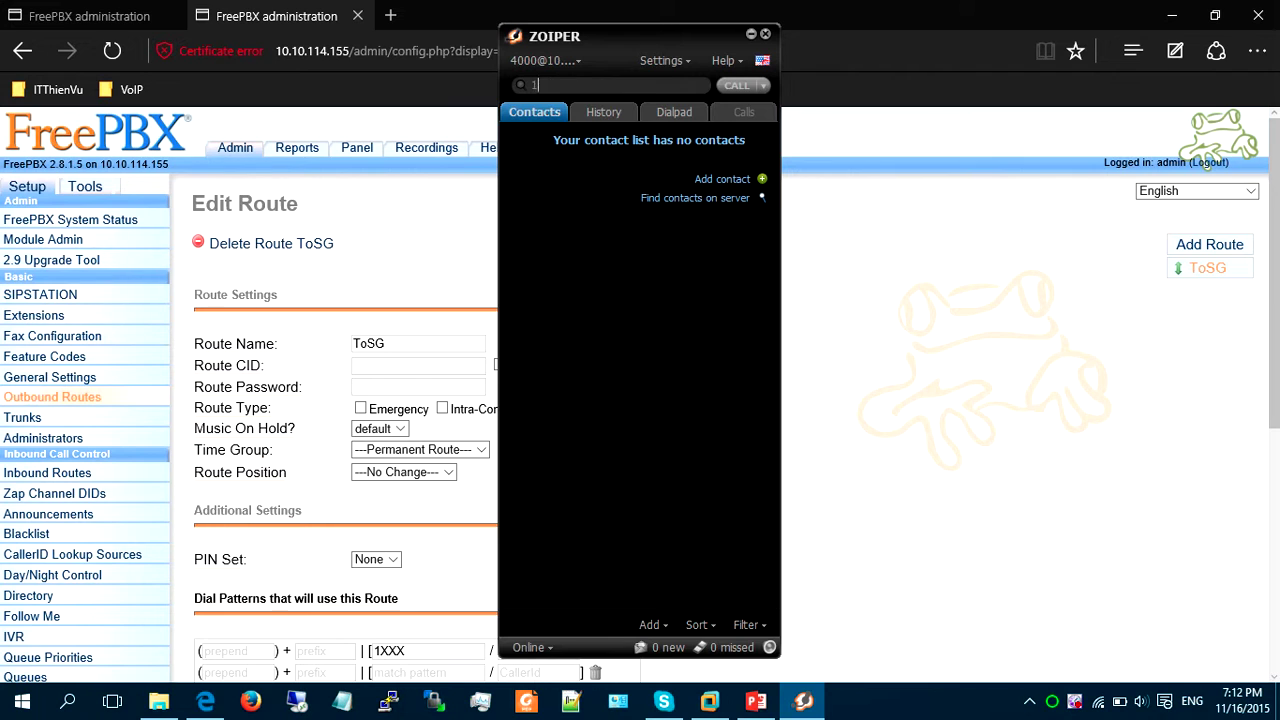
pyautogui.press('Return')
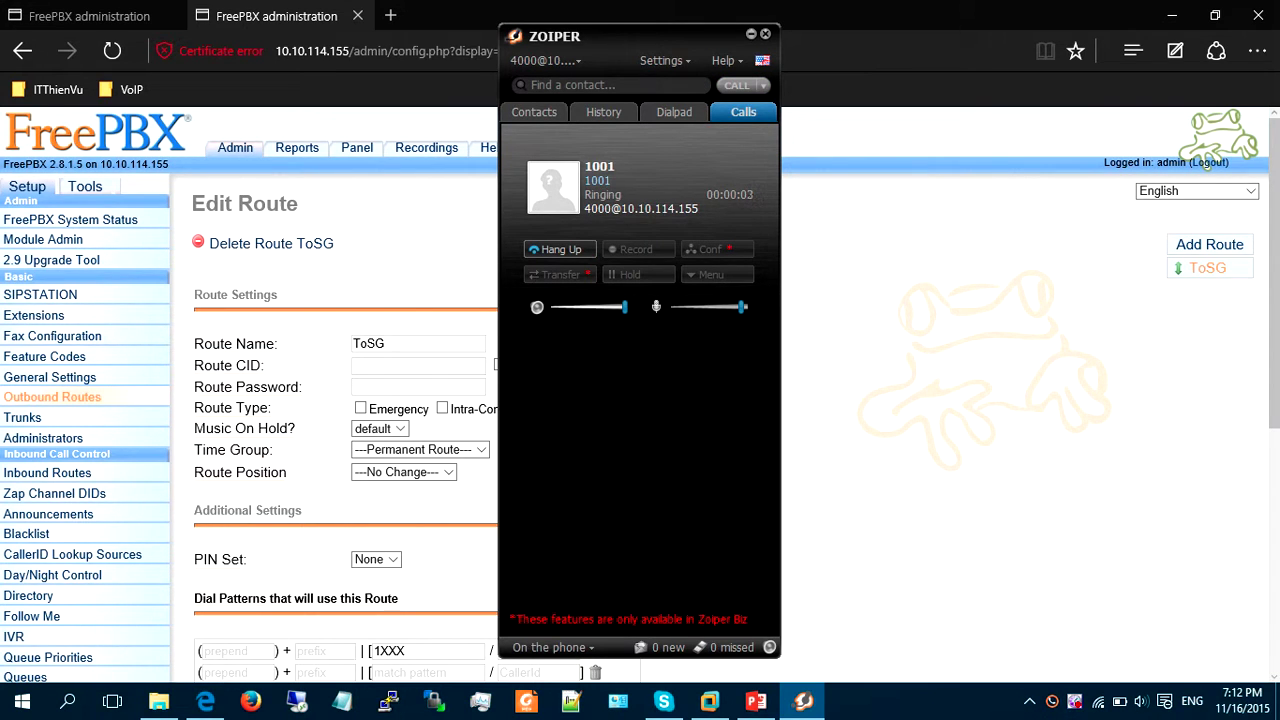
pyautogui.click(582, 251)
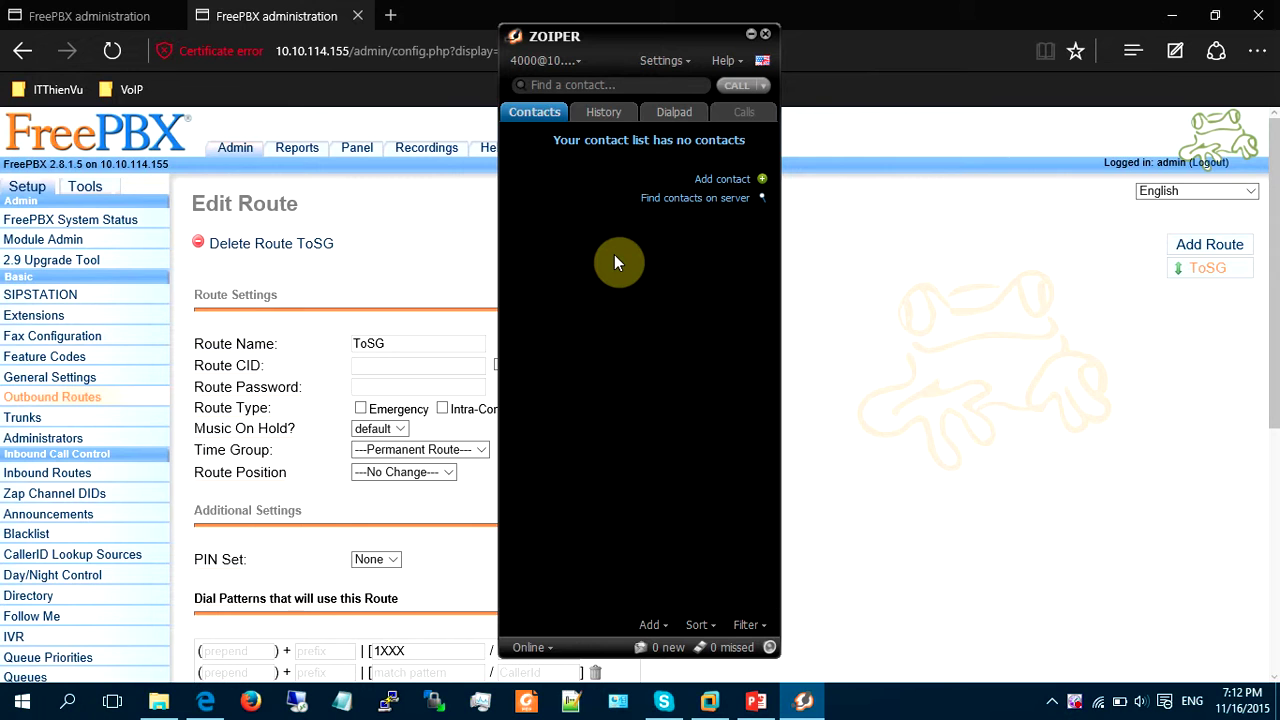
pyautogui.click(386, 246)
# Add a new SIP trunk and enter ToHN as its Trunk Name.
pyautogui.click(57, 416)
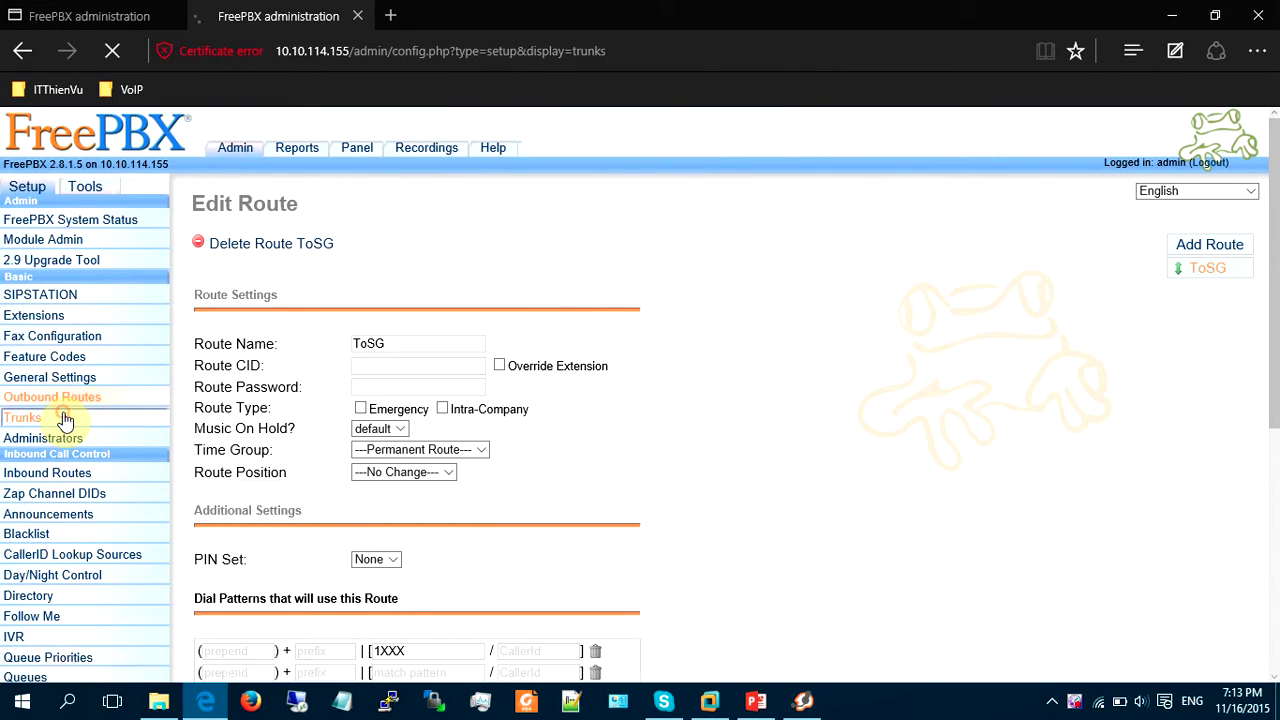
pyautogui.click(225, 246)
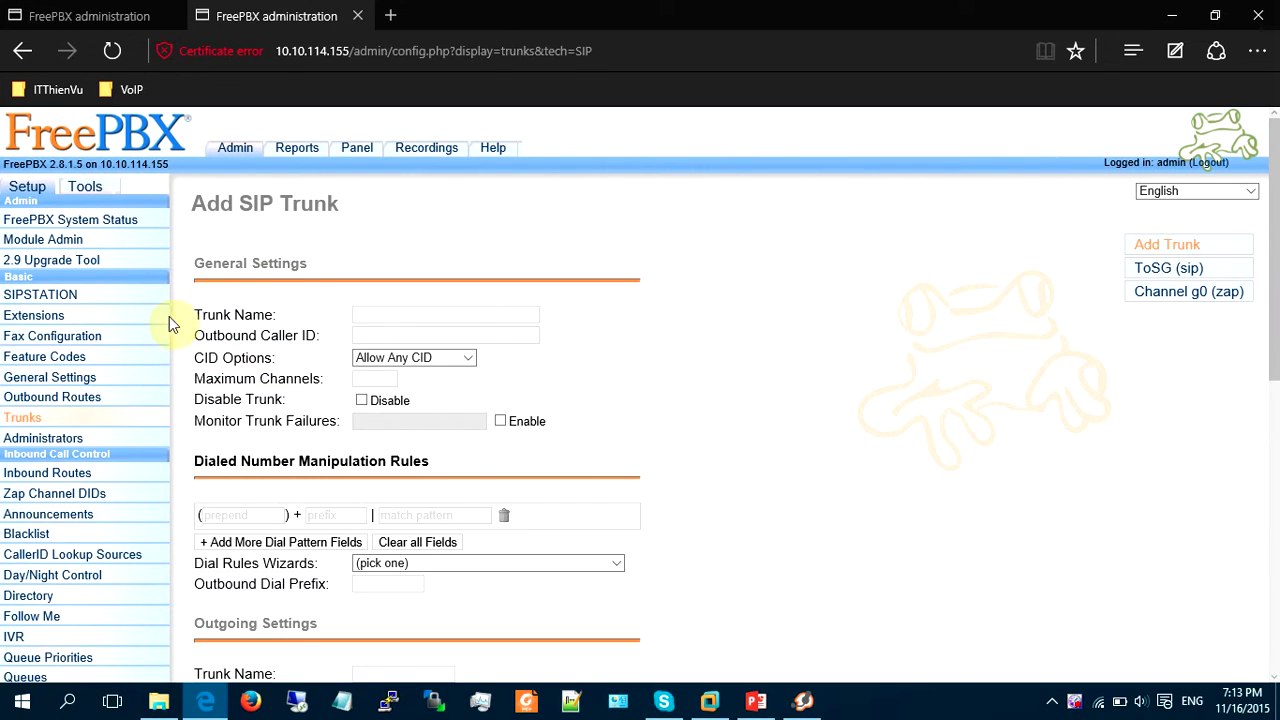
pyautogui.write('ToHN')
pyautogui.scroll(-2, 557, 357)
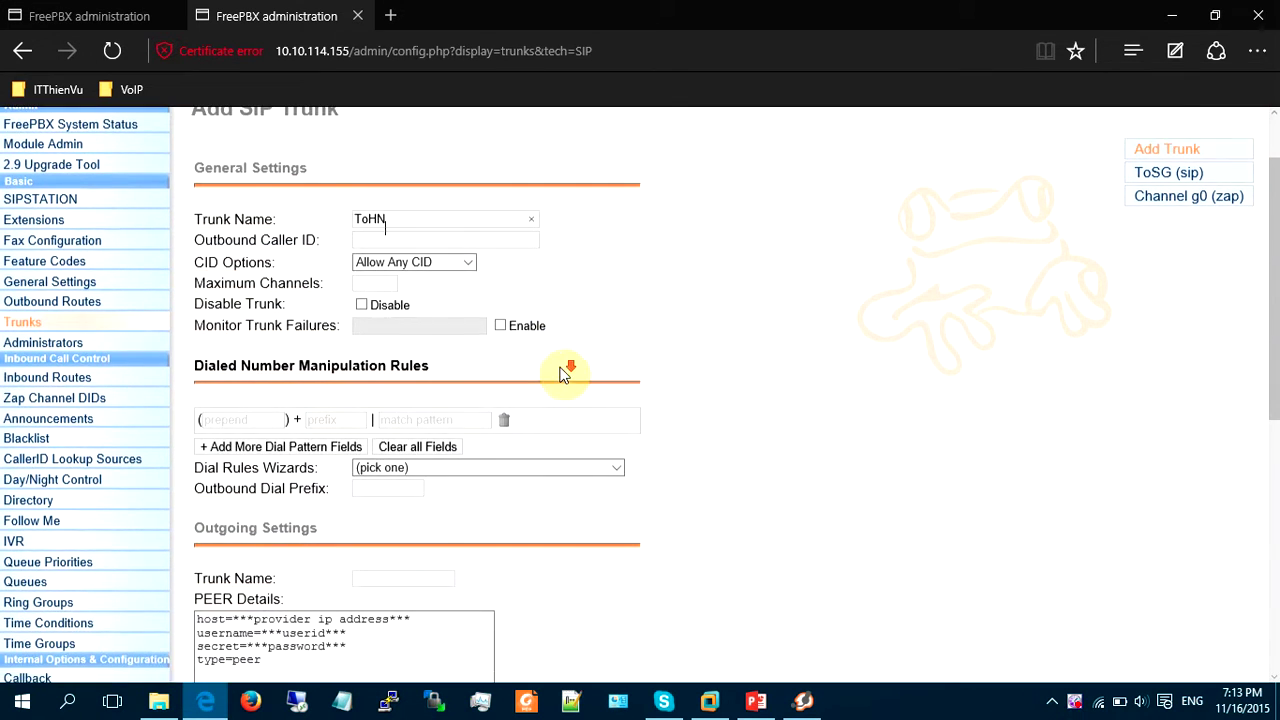
pyautogui.scroll(1, 870, 302)
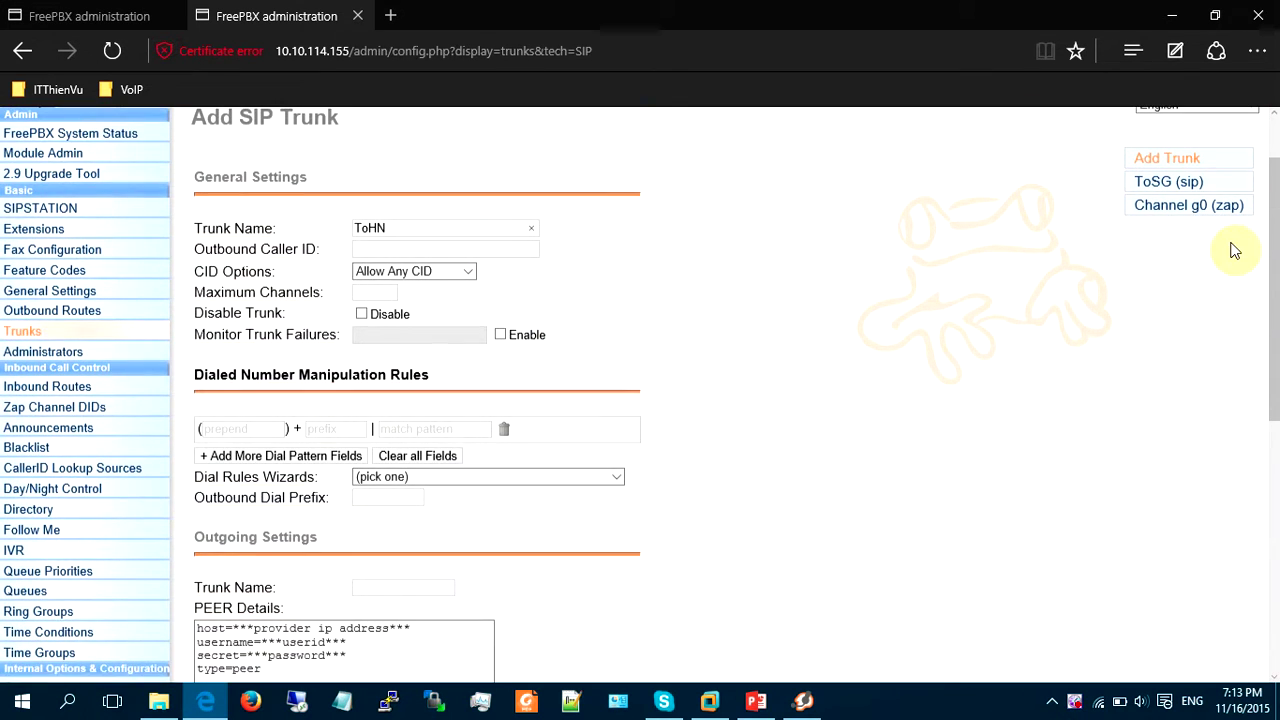
# Open the ToSG trunk in a new tab and copy all its PEER Details.
pyautogui.rightClick(1150, 186)
pyautogui.click(1100, 195)
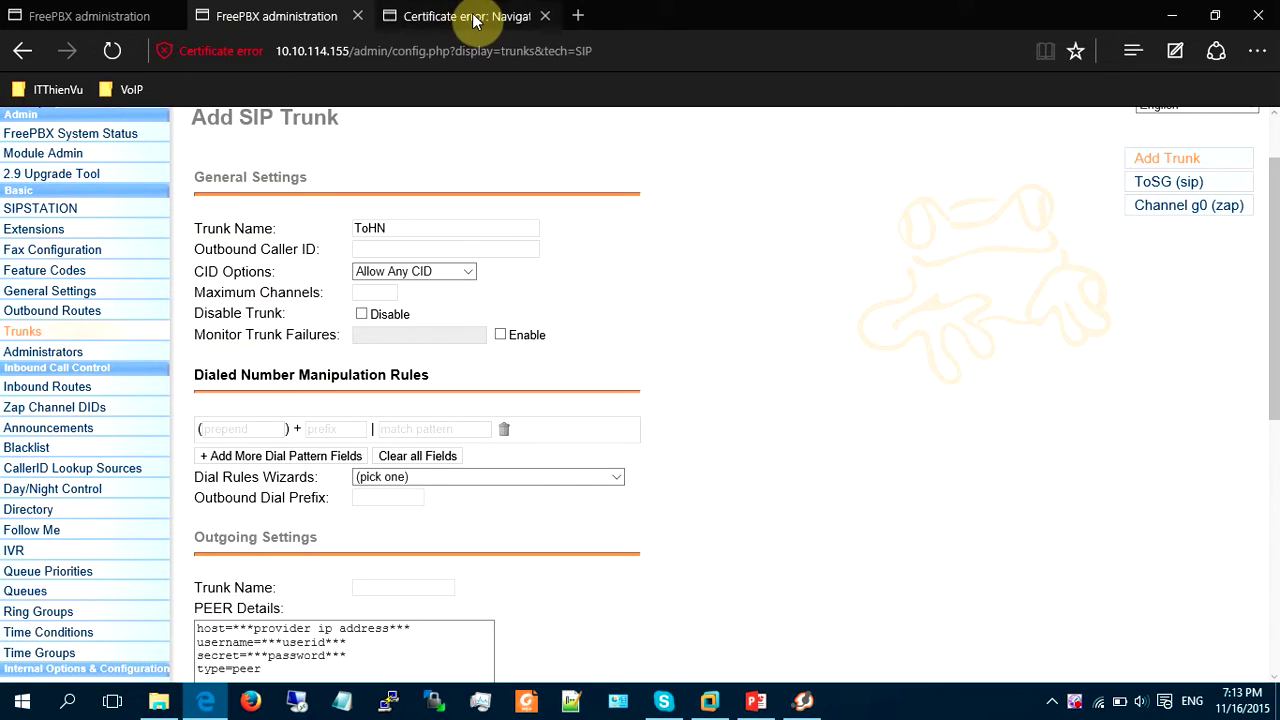
pyautogui.click(455, 18)
pyautogui.click(514, 408)
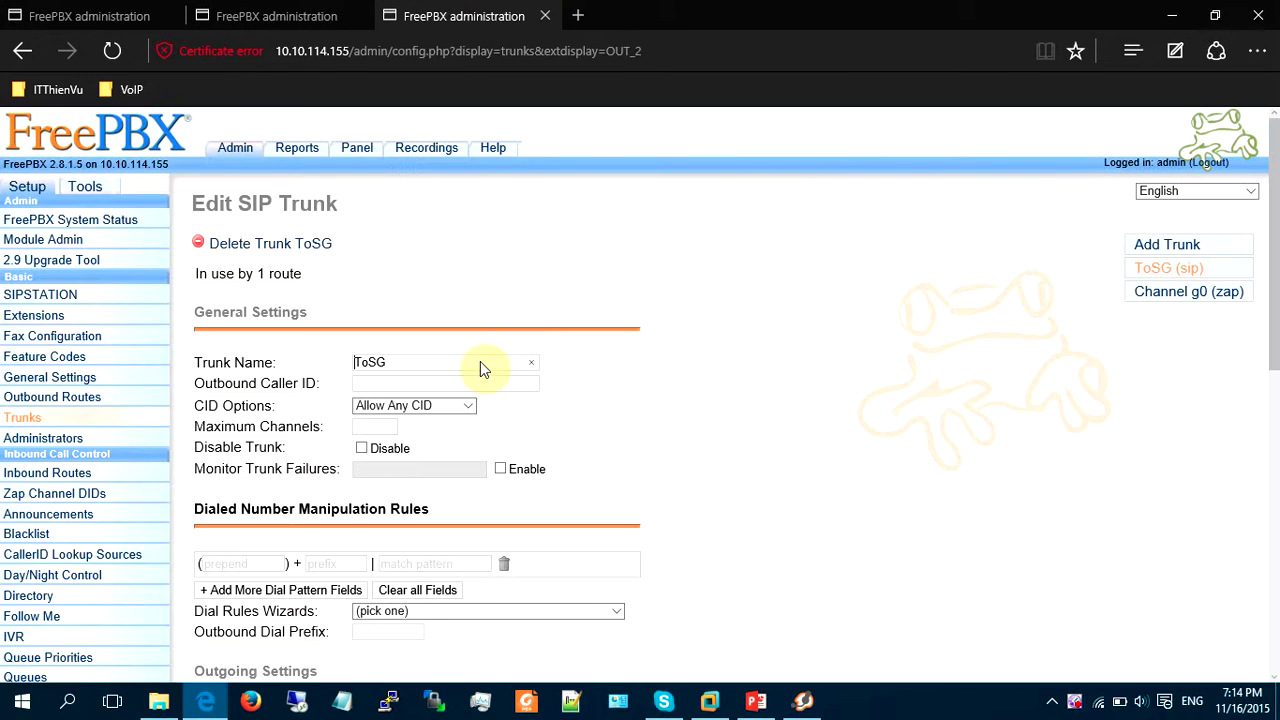
pyautogui.scroll(-1, 486, 366)
pyautogui.scroll(-6, 432, 414)
pyautogui.scroll(1, 391, 329)
pyautogui.click(391, 329)
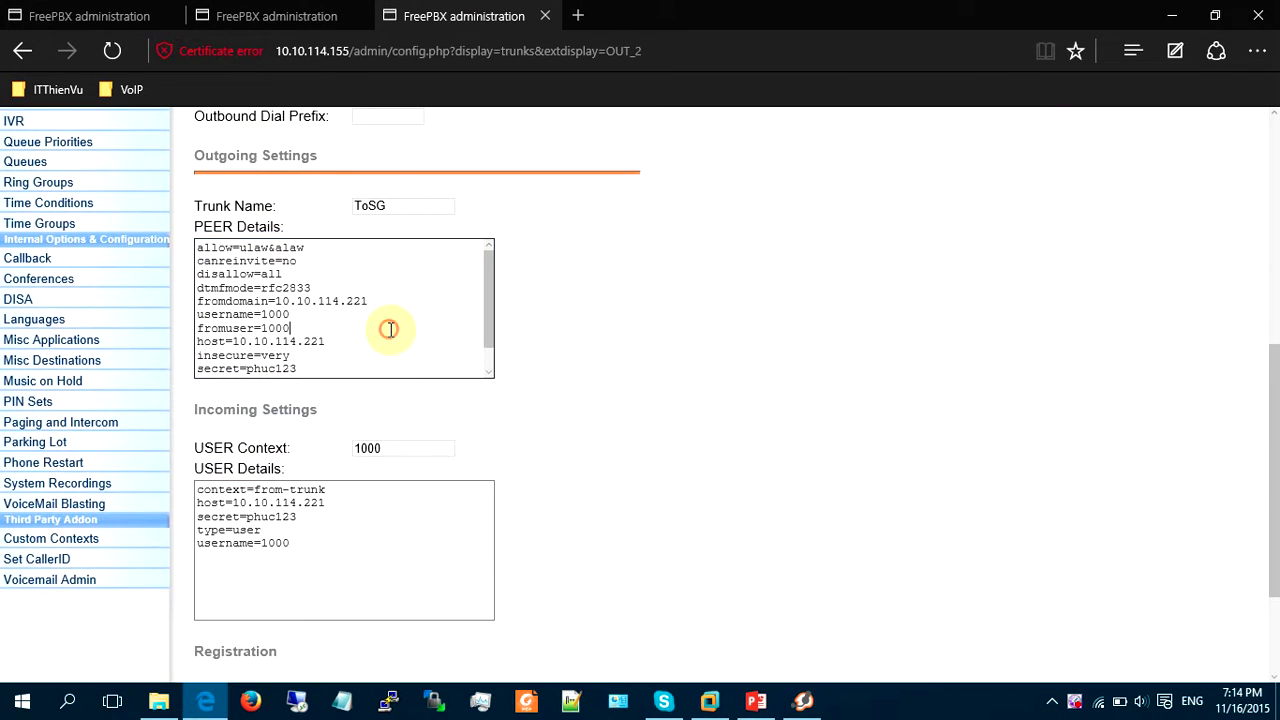
pyautogui.hotkey('ctrl', 'a')
pyautogui.click(300, 14)
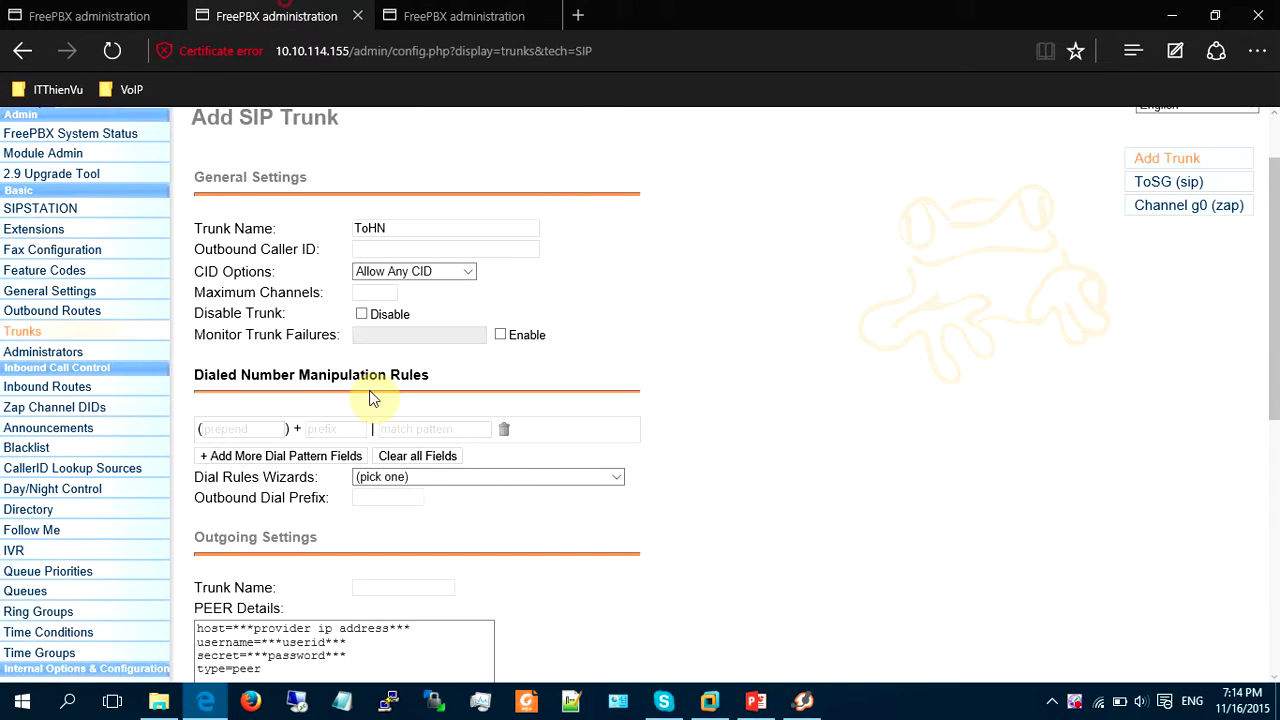
pyautogui.scroll(-5, 360, 500)
# Paste ToSG's peer details, set outgoing name ToHN, and retarget them to 10.10.114.222, user 2000.
pyautogui.click(366, 460)
pyautogui.hotkey('ctrl', 'a')
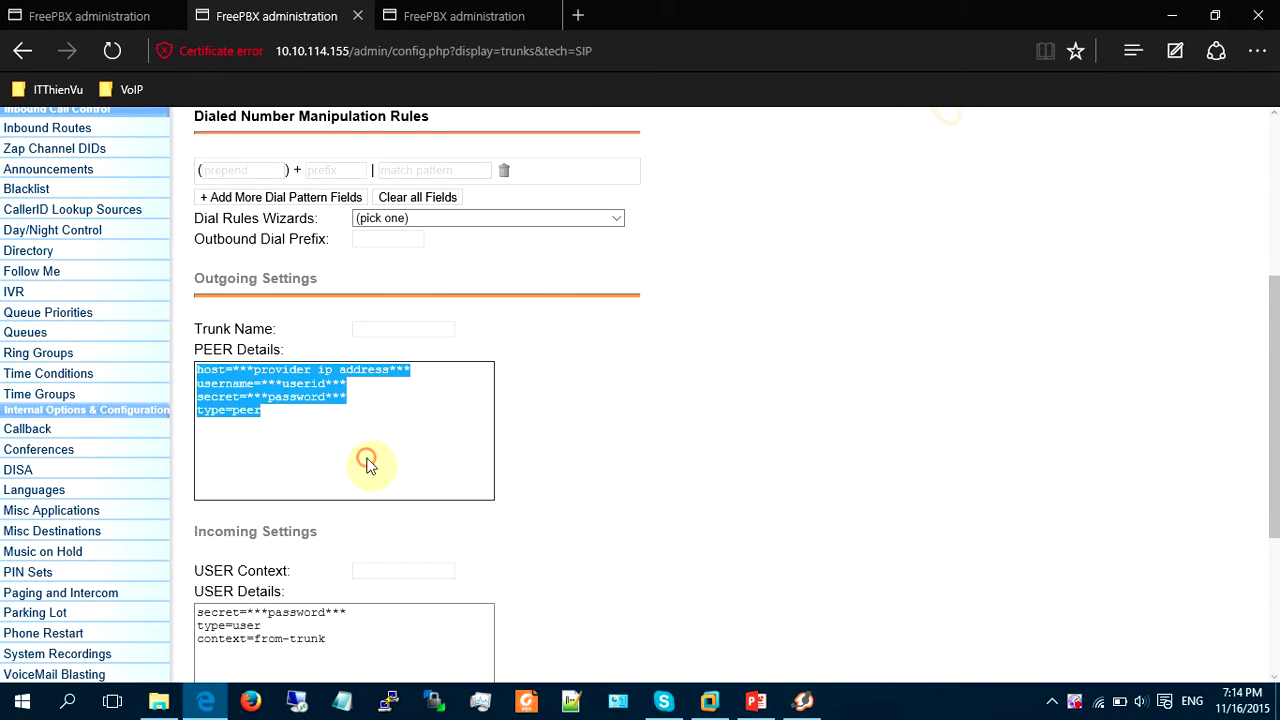
pyautogui.hotkey('ctrl', 'v')
pyautogui.click(390, 330)
pyautogui.write('ToHN')
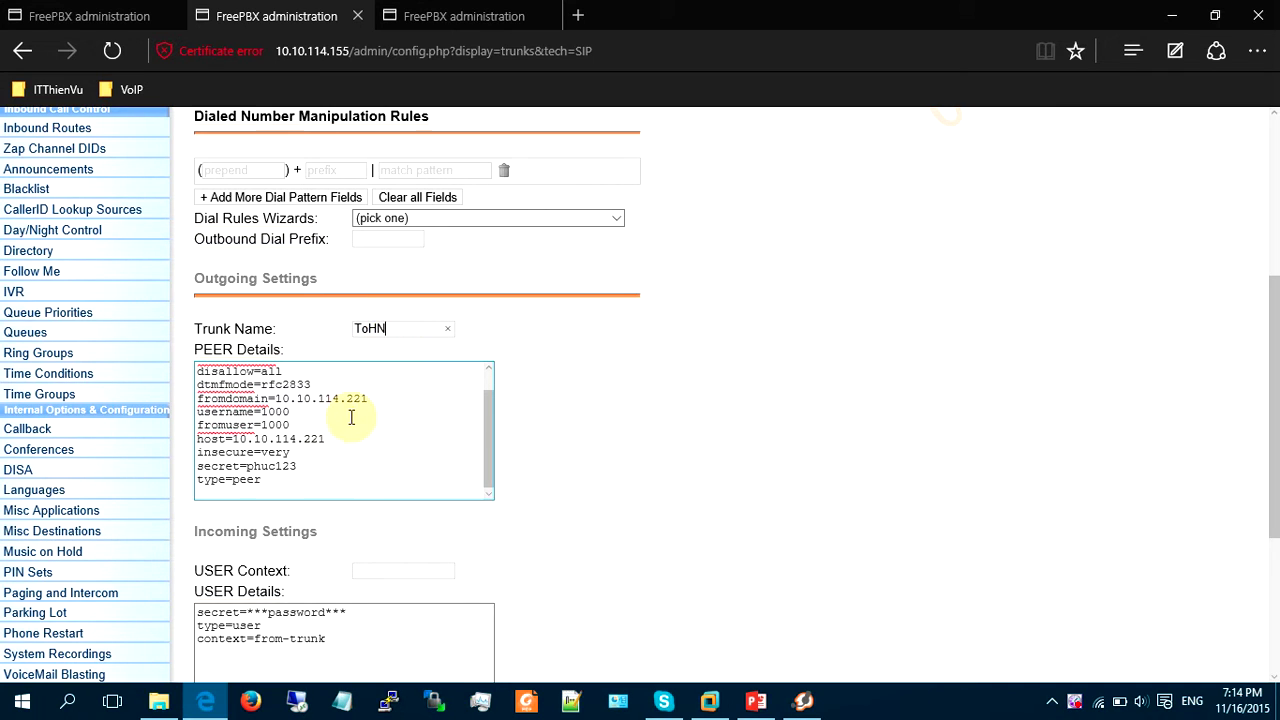
pyautogui.click(381, 403)
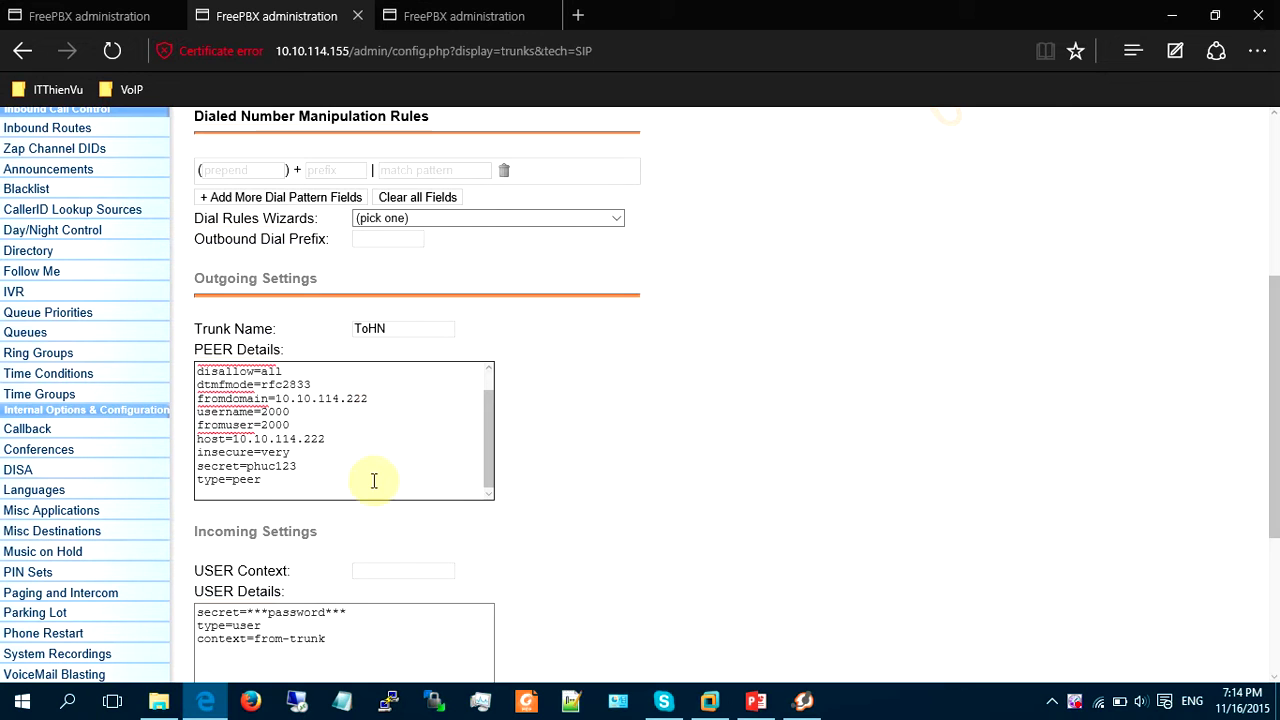
# Set the USER Context to 2000 and select all of ToSG's user details.
pyautogui.click(377, 566)
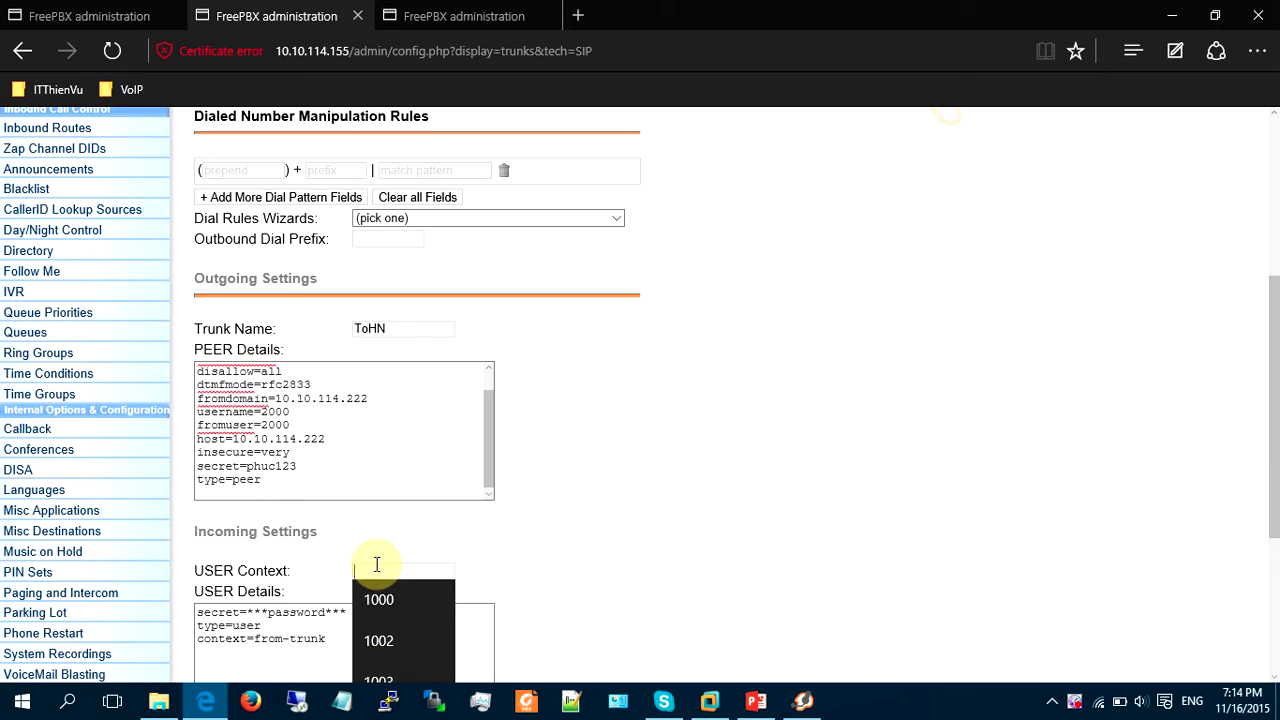
pyautogui.write('2000')
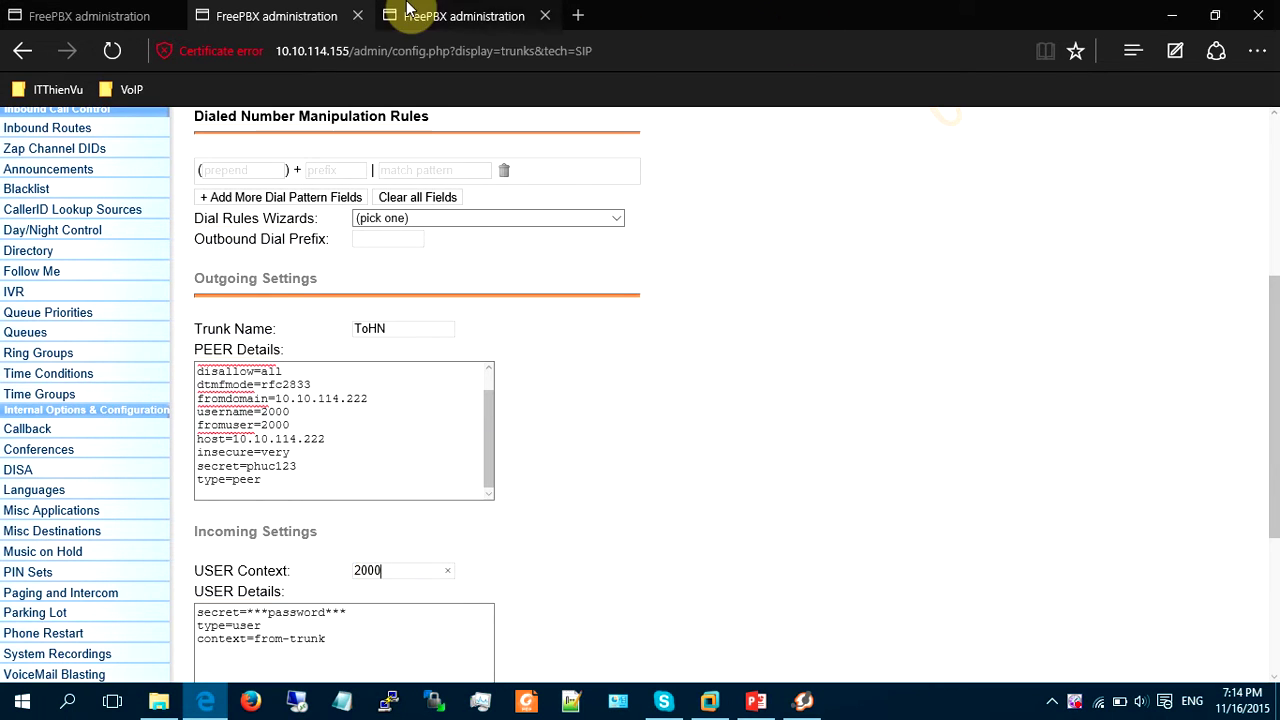
pyautogui.click(455, 16)
pyautogui.click(367, 566)
pyautogui.hotkey('ctrl', 'a')
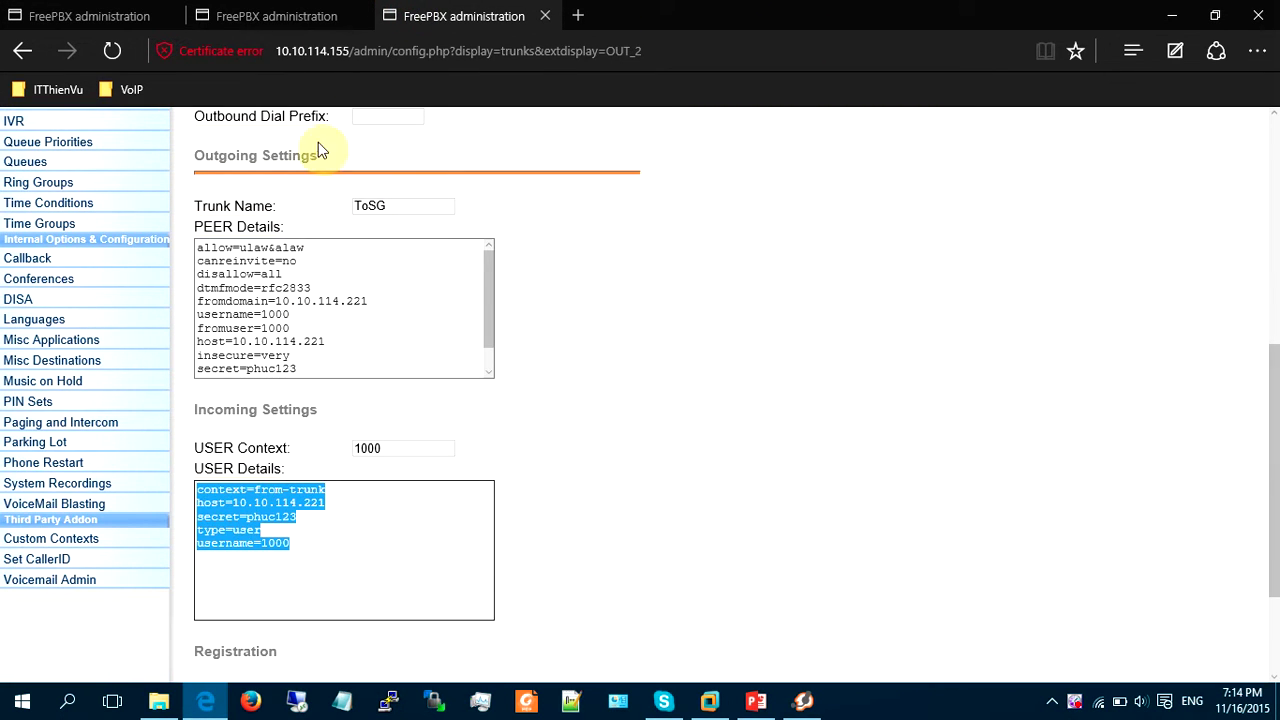
# Paste ToSG's user details into ToHN and change the username to 2000.
pyautogui.click(276, 16)
pyautogui.scroll(-1, 366, 531)
pyautogui.click(374, 514)
pyautogui.hotkey('ctrl', 'a')
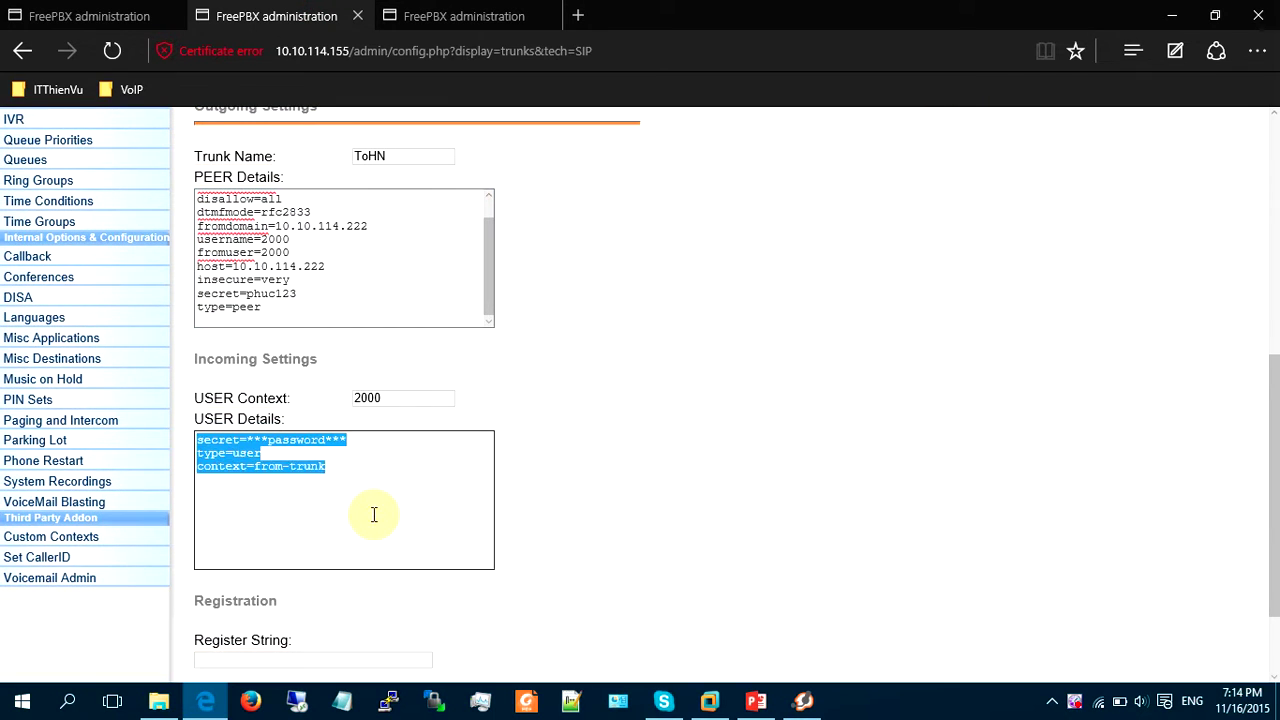
pyautogui.hotkey('ctrl', 'v')
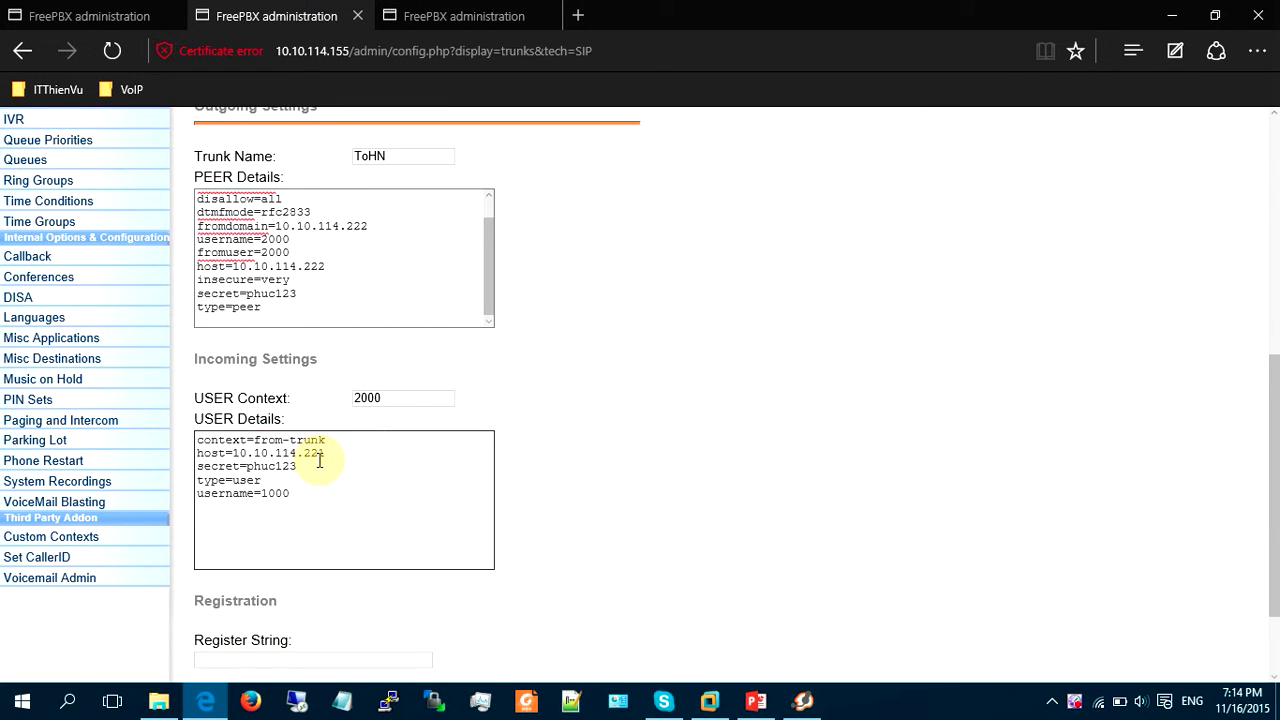
pyautogui.click(312, 489)
pyautogui.press('BackSpace')
# Fill the register string from a saved entry, setting user 2000 and its secret.
pyautogui.scroll(-2, 332, 511)
pyautogui.click(330, 541)
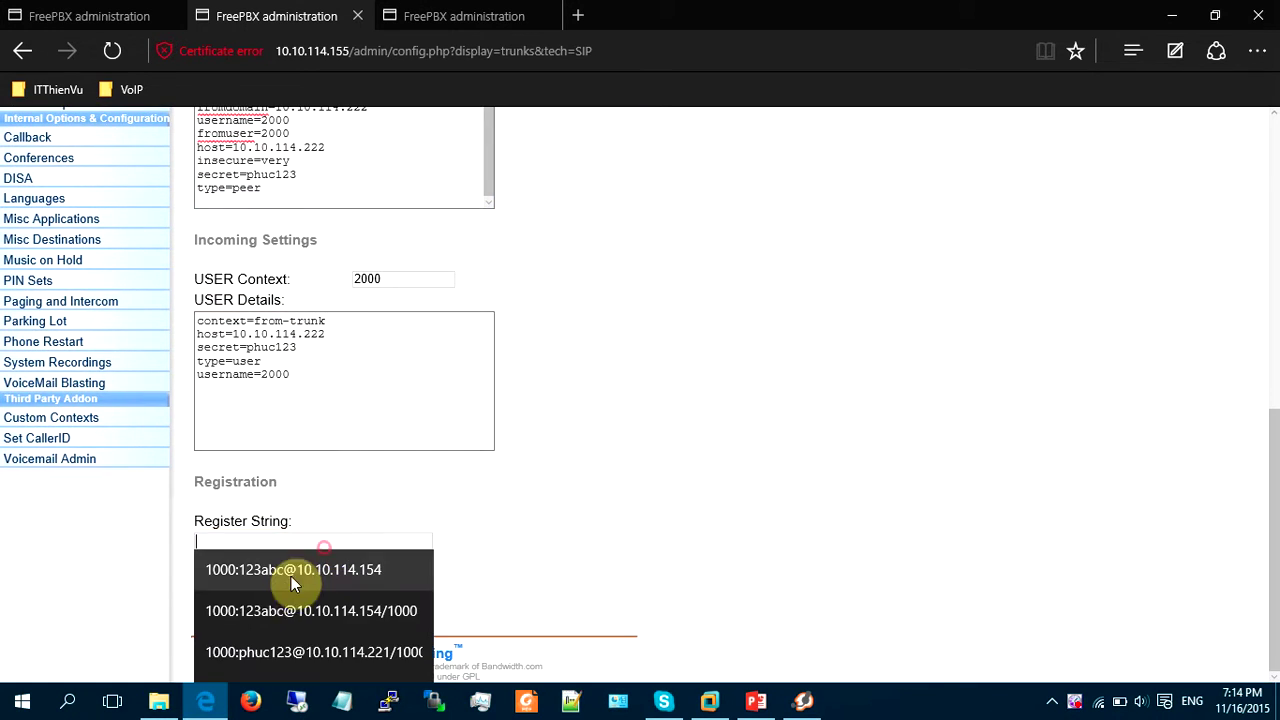
pyautogui.click(277, 617)
pyautogui.moveTo(224, 540); pyautogui.dragTo(197, 544)
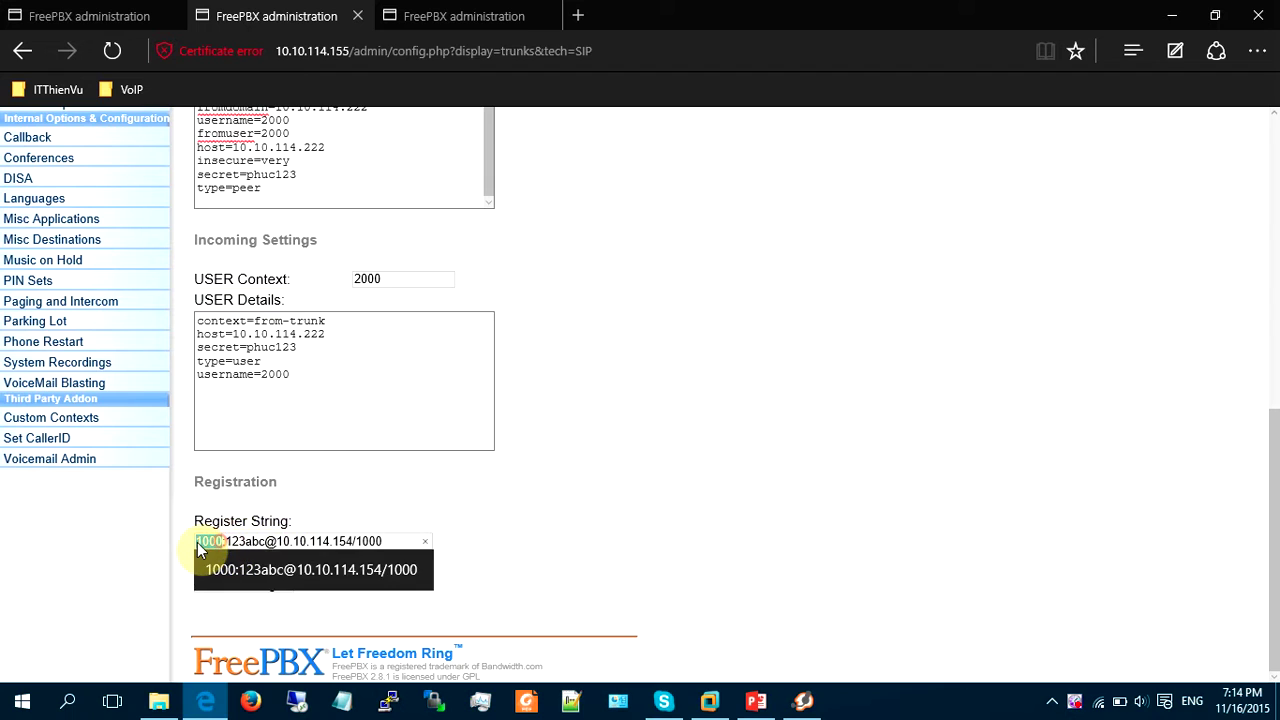
pyautogui.write('2000')
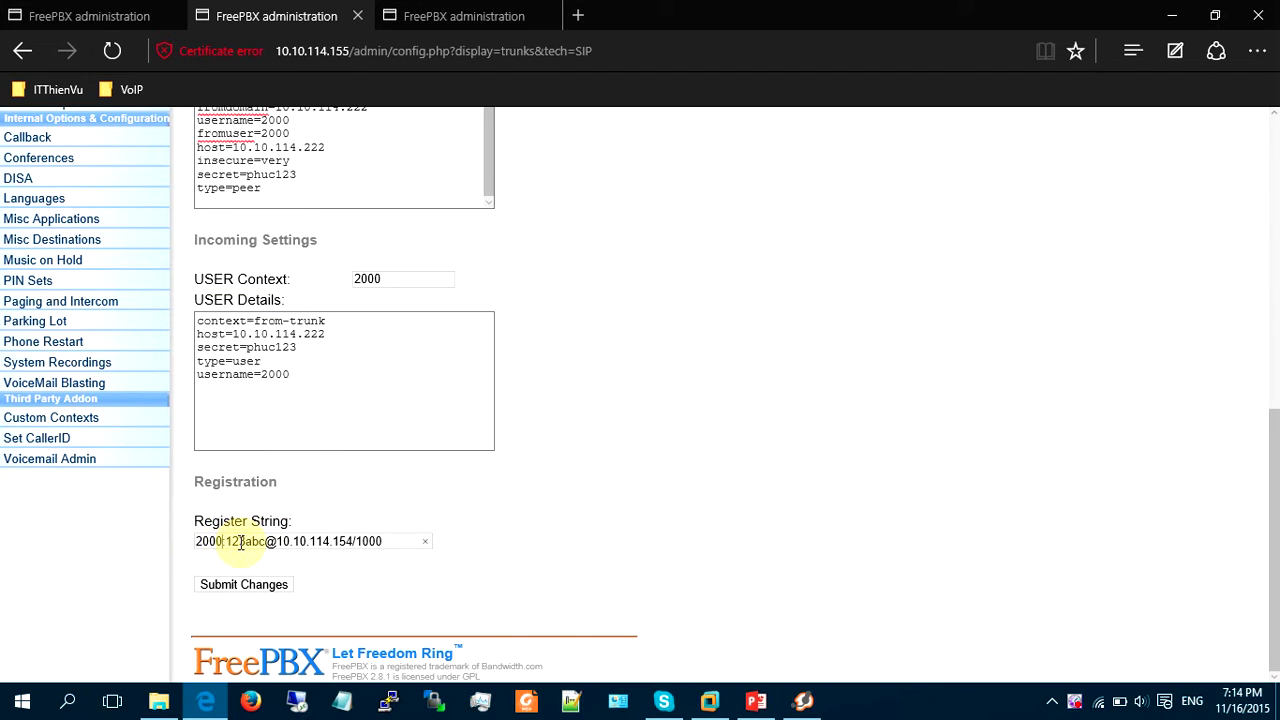
pyautogui.moveTo(224, 541); pyautogui.dragTo(270, 547)
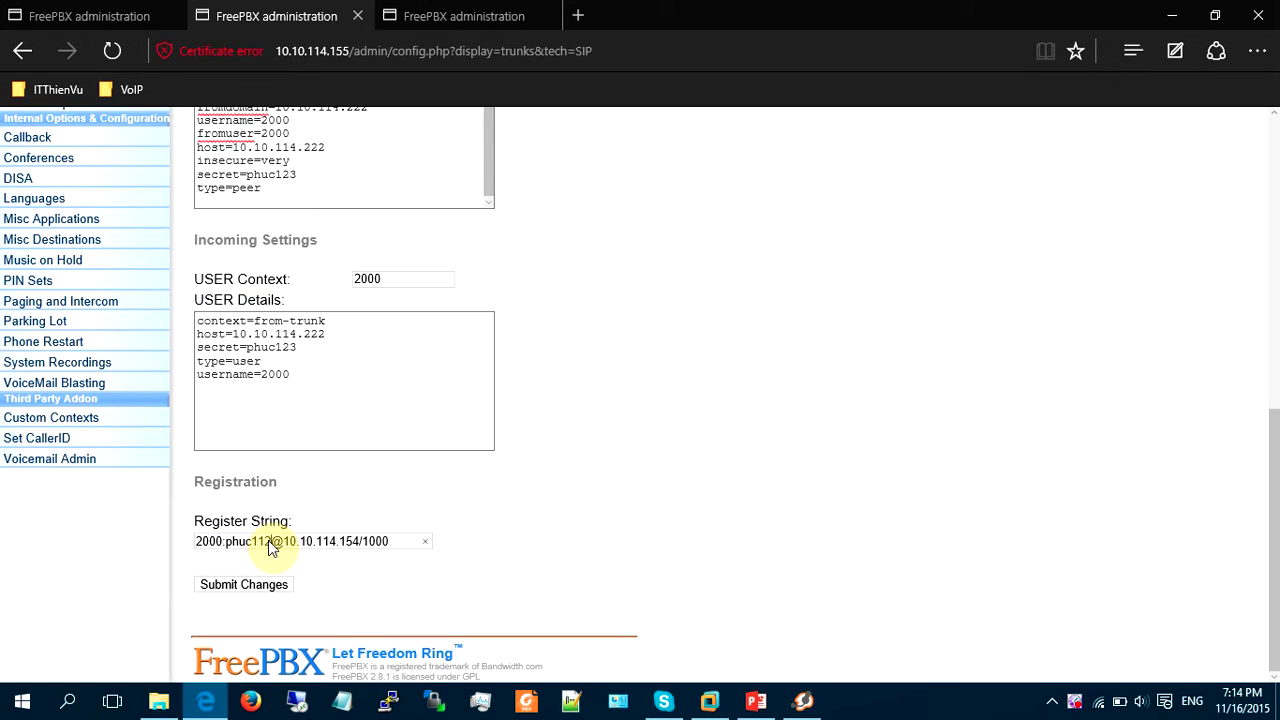
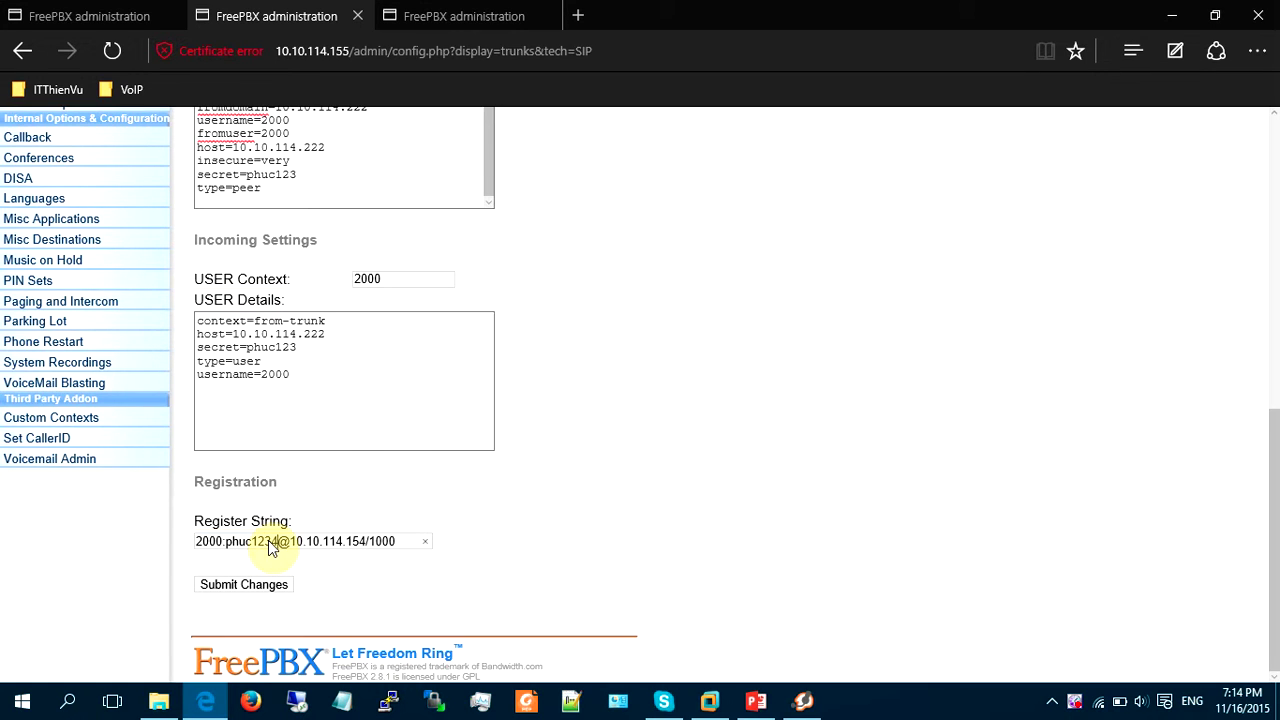
# Point the register string at 10.10.114.222/2000 and submit the ToHN trunk changes.
pyautogui.click(357, 541)
pyautogui.press('BackSpace')
pyautogui.press('BackSpace')
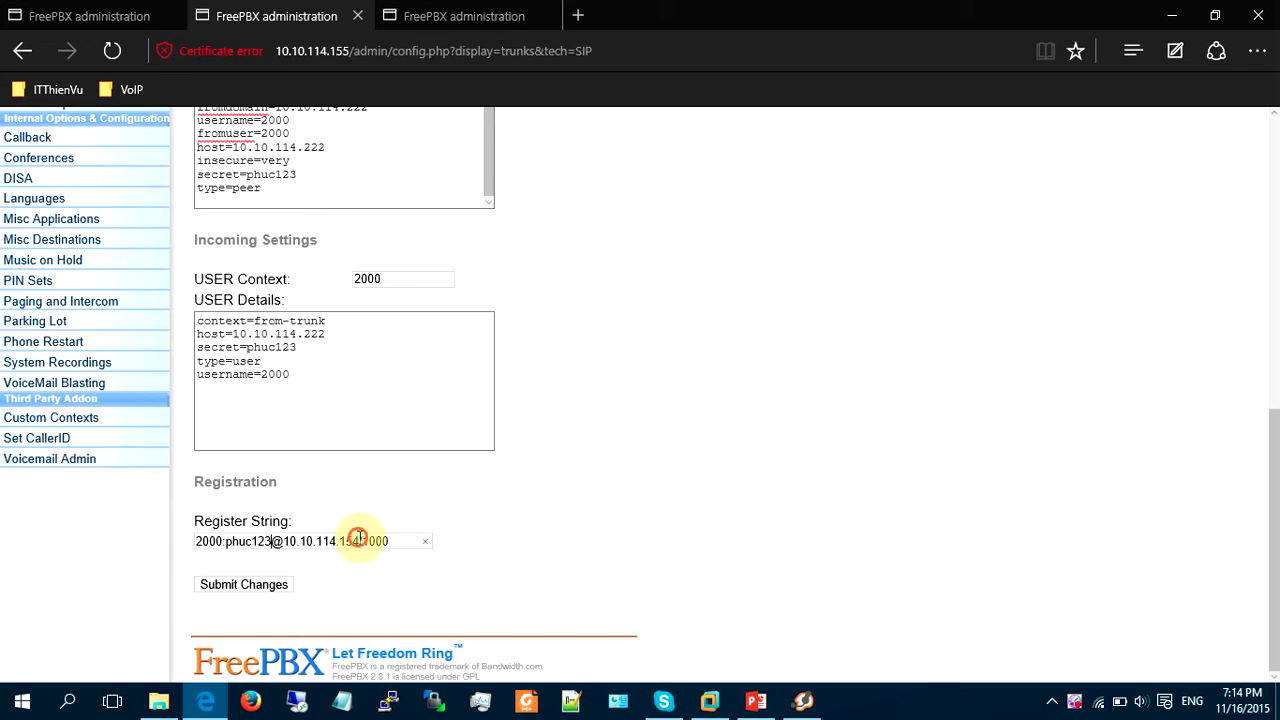
pyautogui.press('BackSpace')
pyautogui.write('222/')
pyautogui.click(403, 540)
pyautogui.press('BackSpace')
pyautogui.click(277, 586)
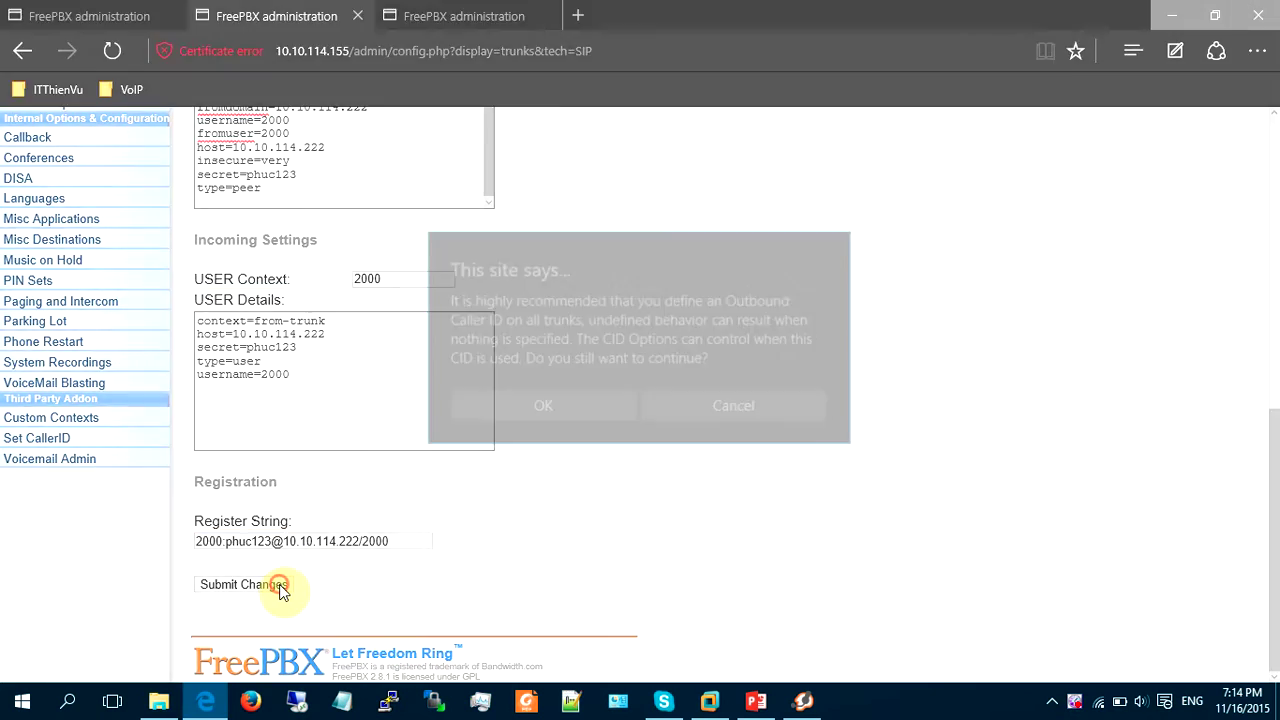
pyautogui.click(563, 410)
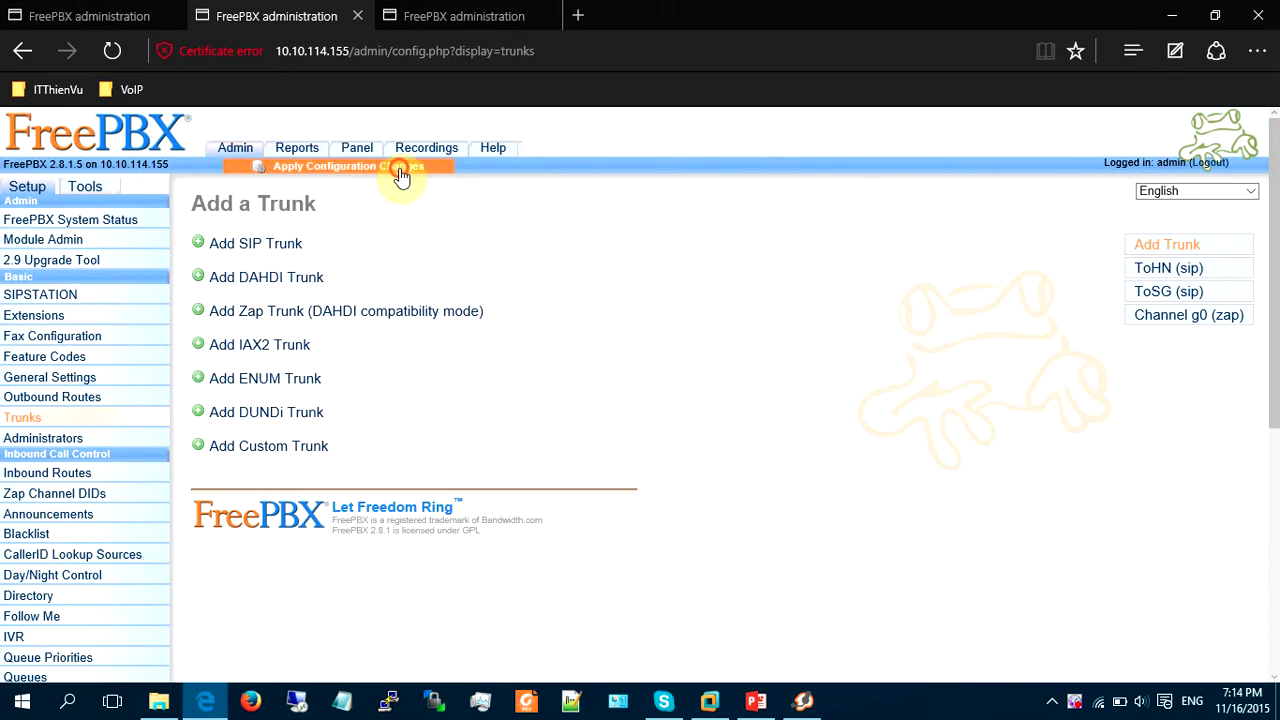
# Apply and reload the saved trunk changes, then view System Status showing two trunks online.
pyautogui.click(399, 170)
pyautogui.click(511, 350)
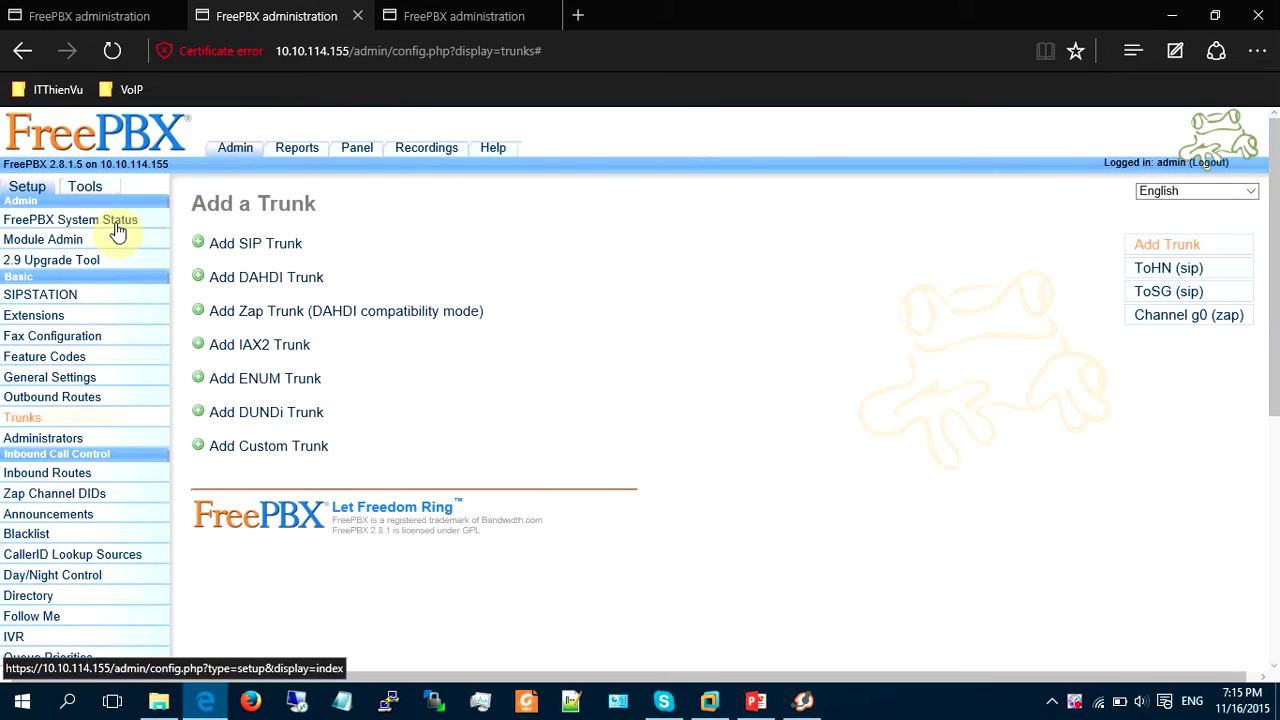
pyautogui.click(117, 230)
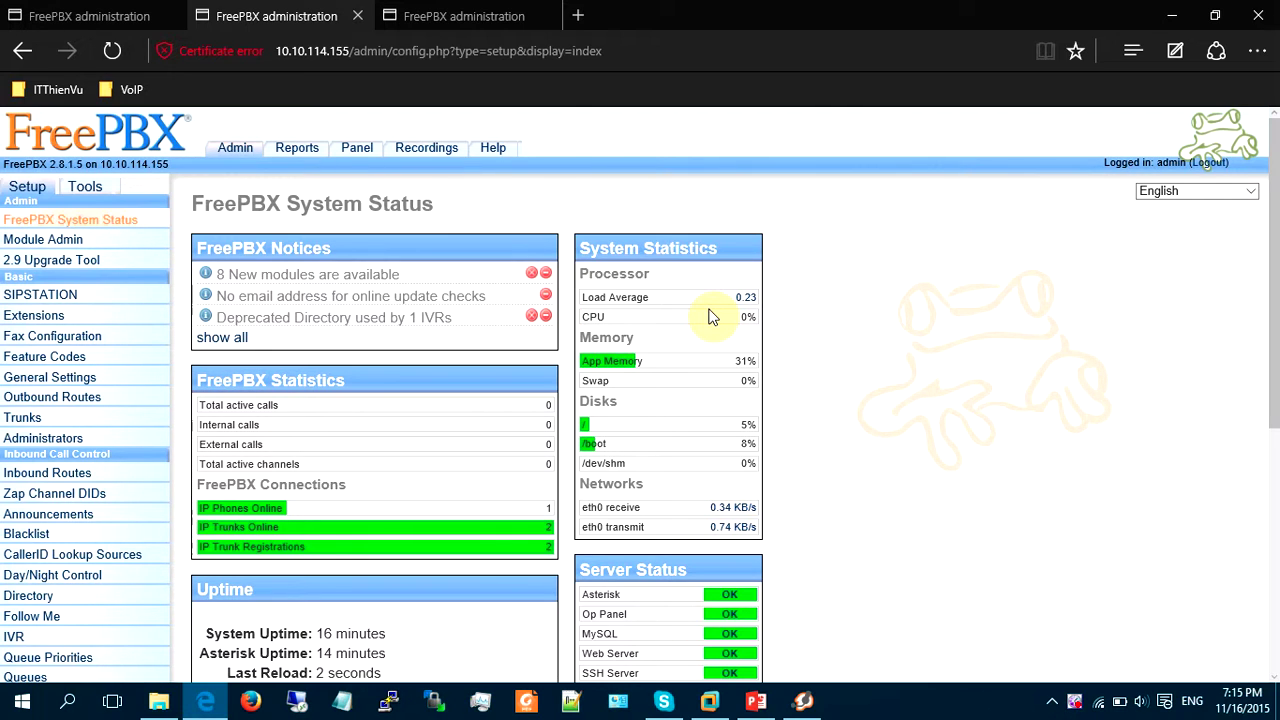
pyautogui.moveTo(163, 700)
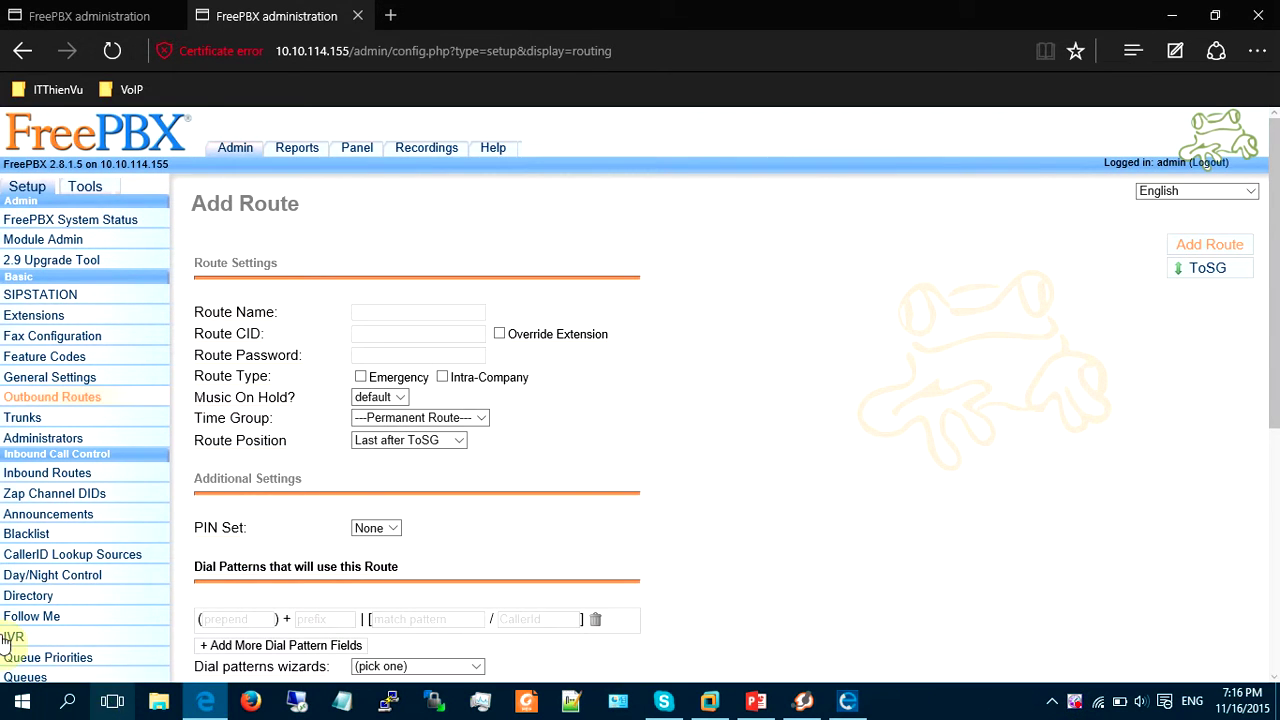
# On the Add Route page, name the outbound route ToHN with dial pattern 2XXX.
pyautogui.click(112, 700)
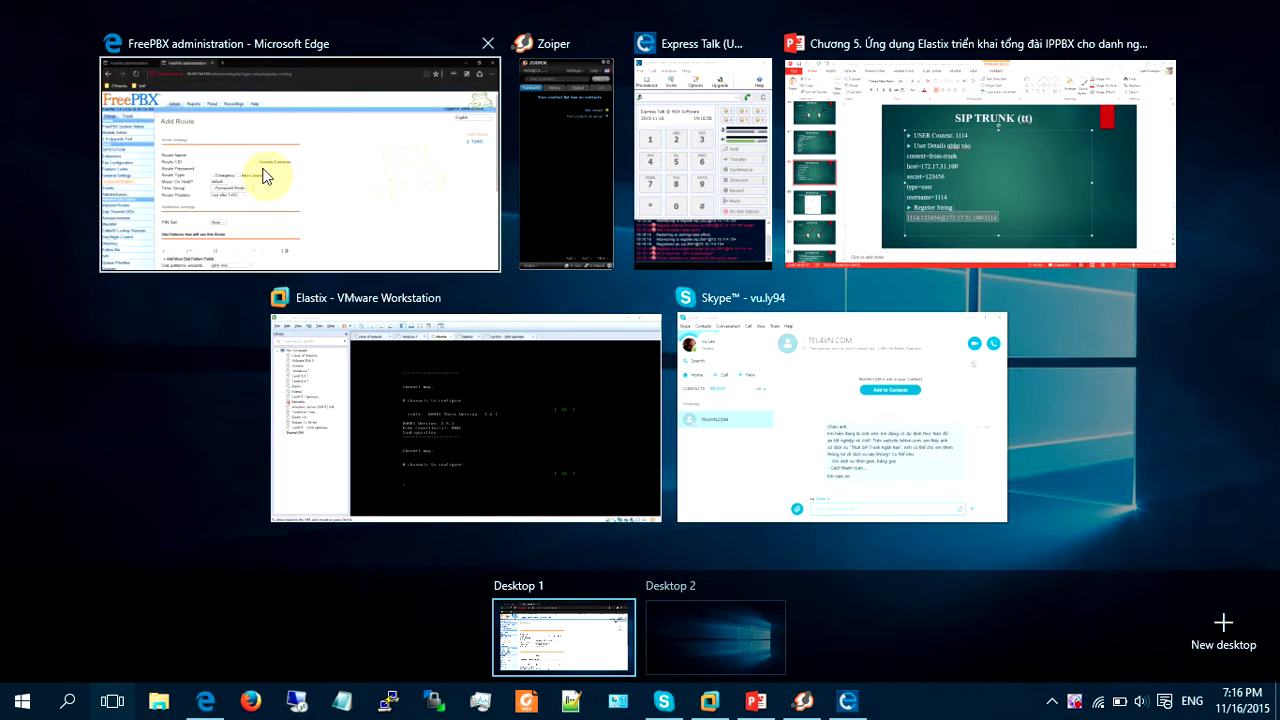
pyautogui.click(263, 174)
pyautogui.click(378, 310)
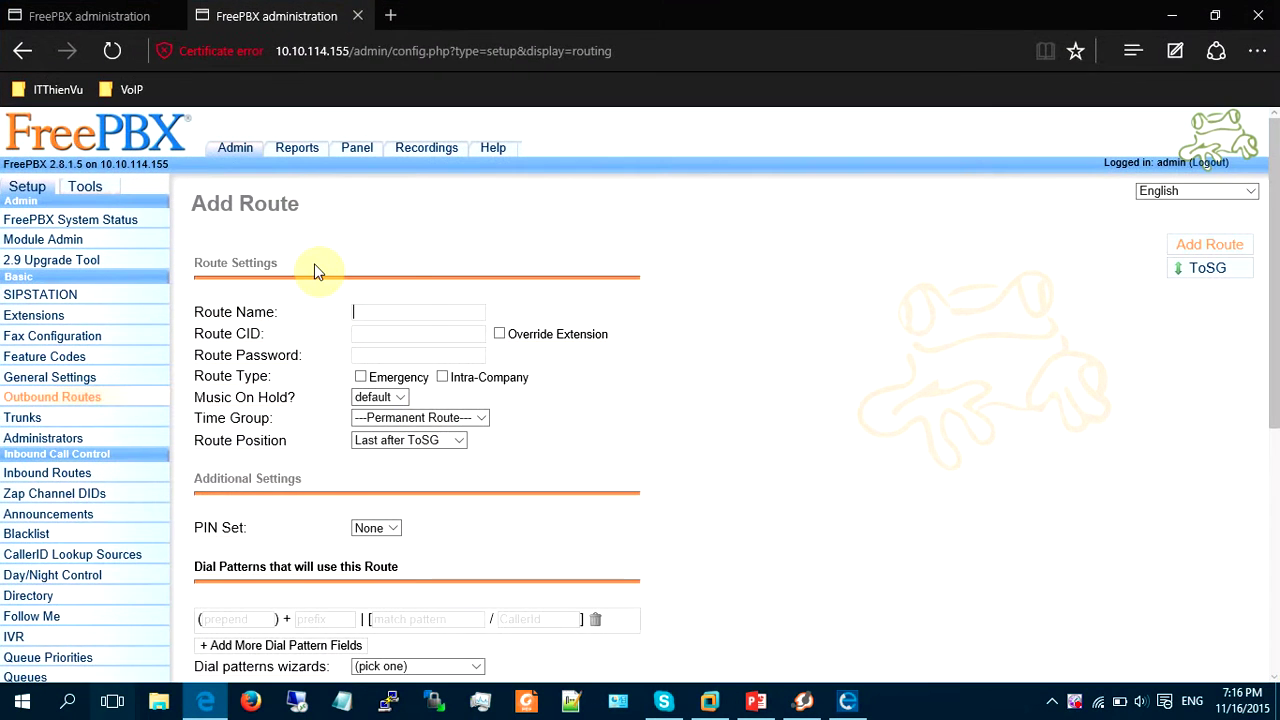
pyautogui.click(424, 308)
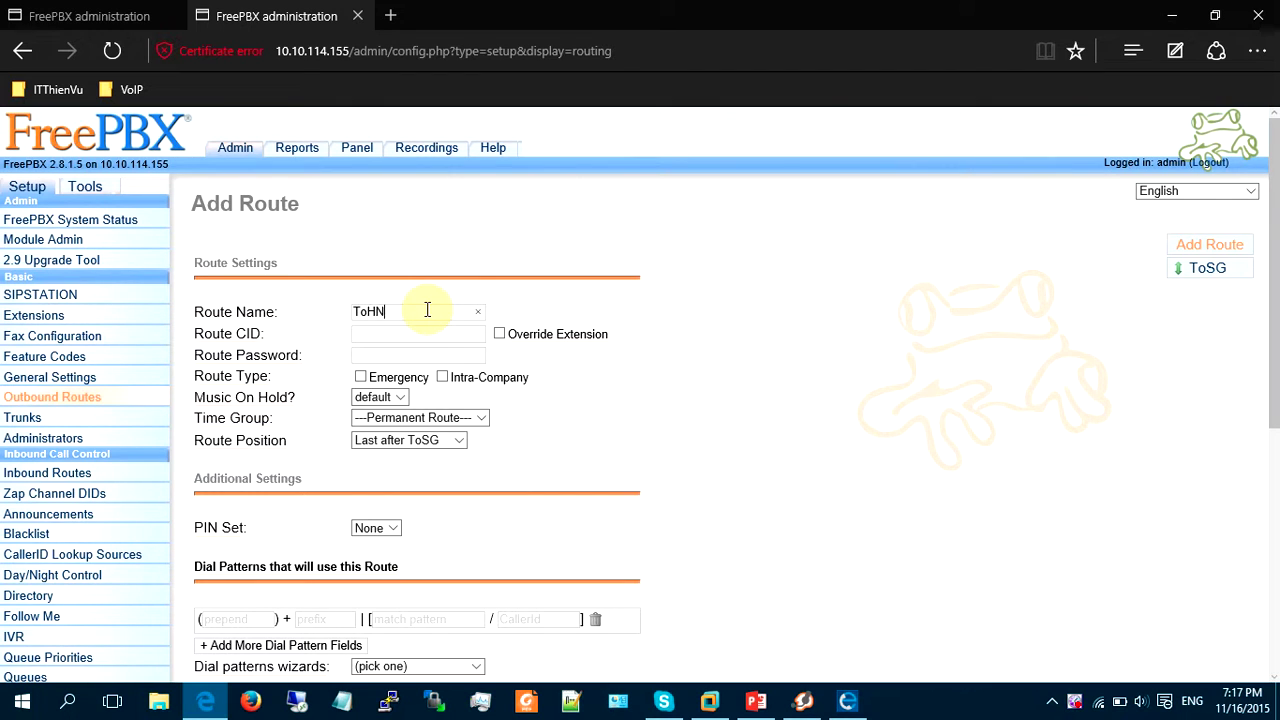
pyautogui.scroll(-1, 457, 528)
pyautogui.click(453, 532)
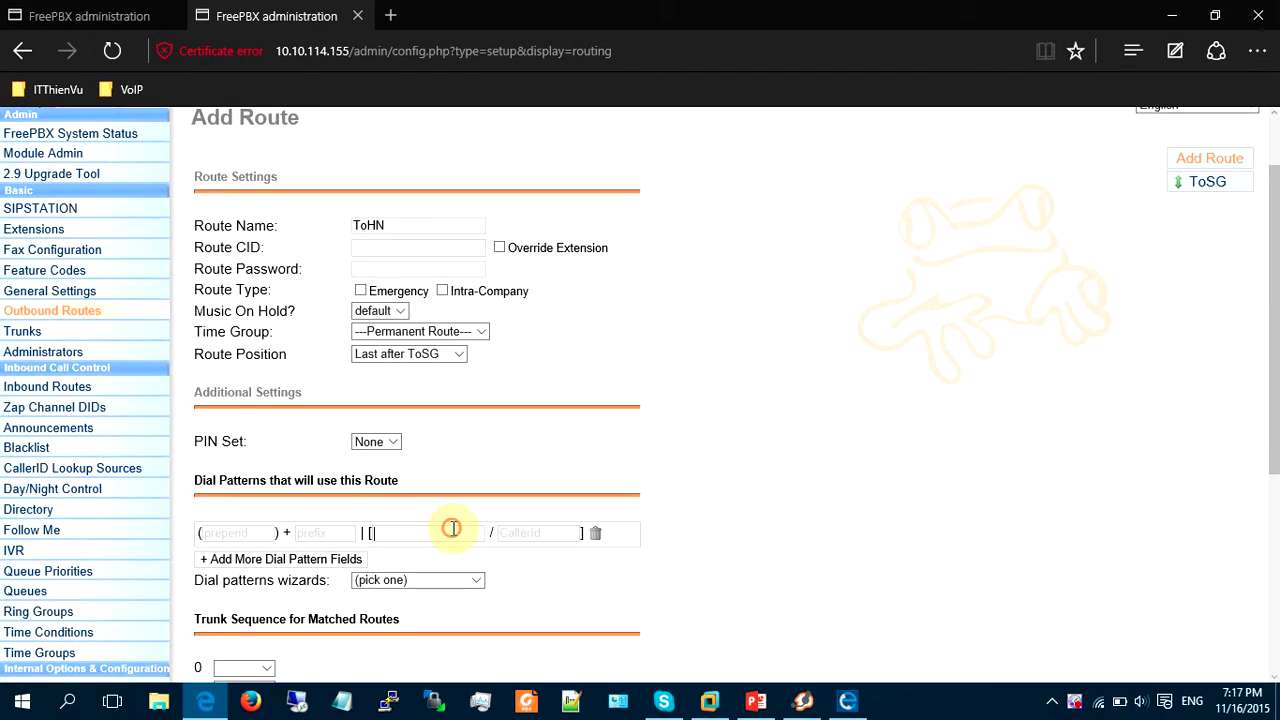
pyautogui.write('2XXX')
pyautogui.scroll(-2, 299, 560)
# Set trunk sequence 0 to ToHN, submit the route, and apply the configuration with reload.
pyautogui.click(247, 497)
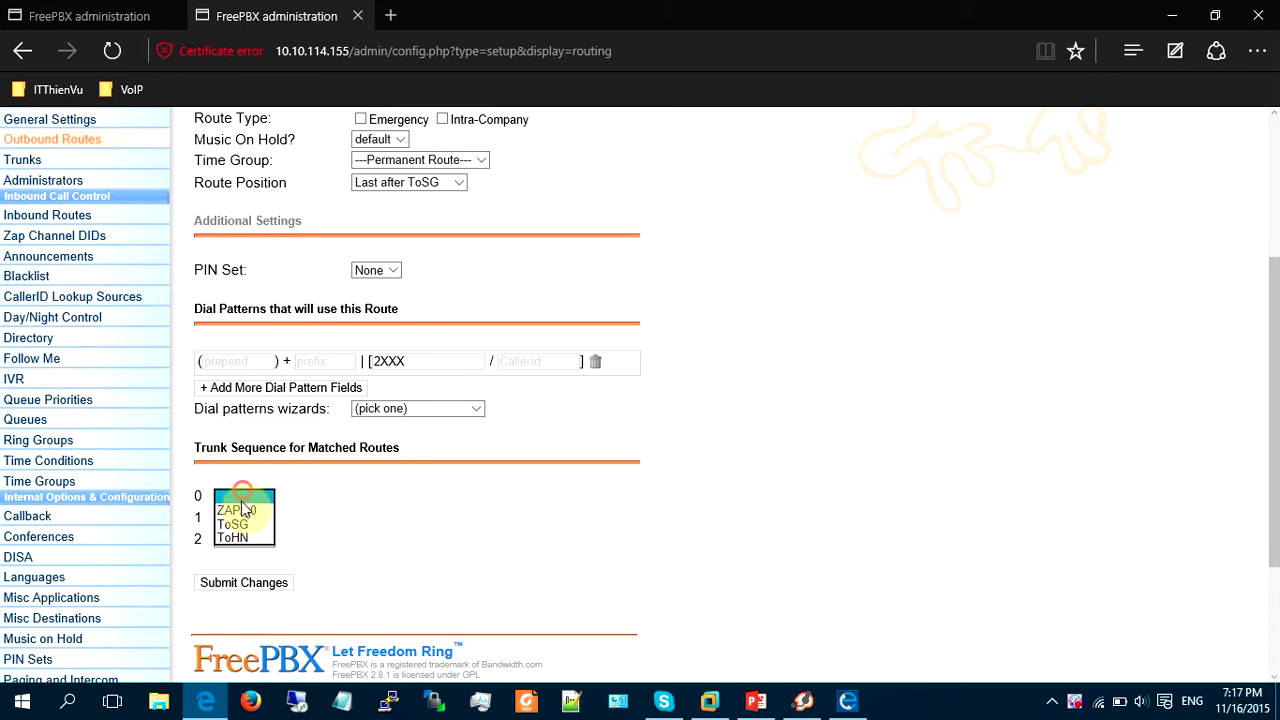
pyautogui.click(232, 521)
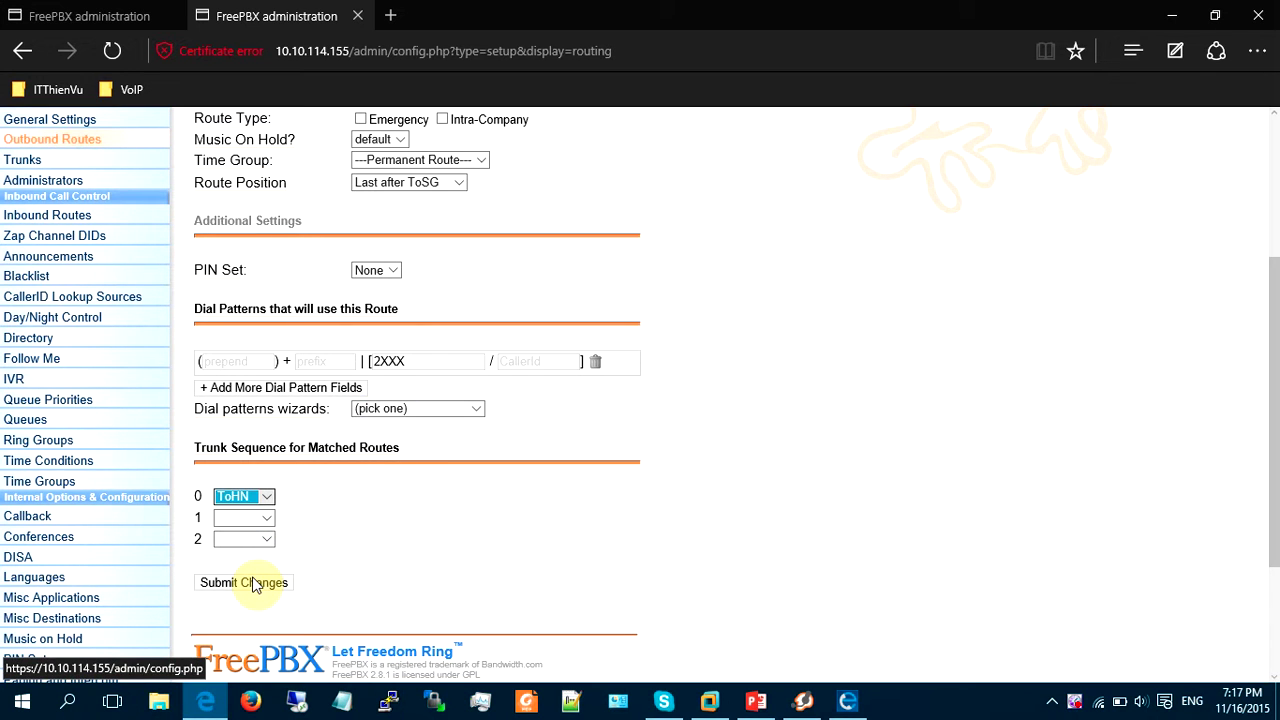
pyautogui.click(253, 584)
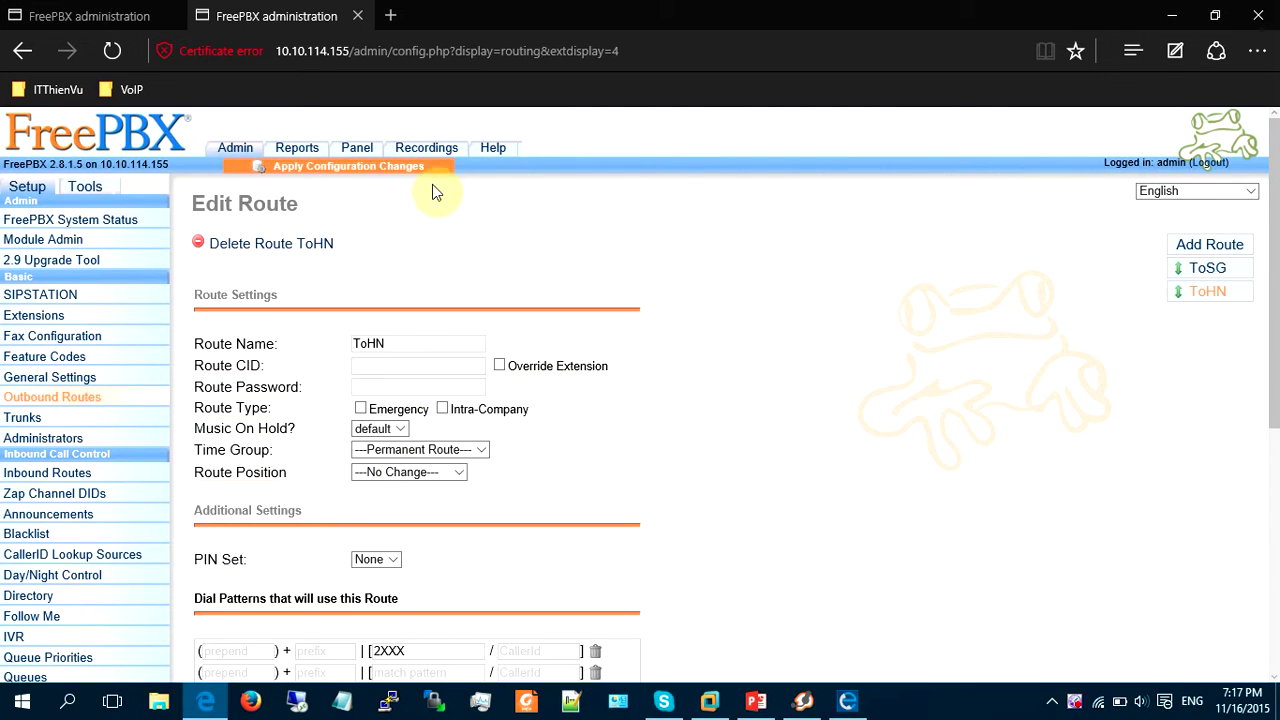
pyautogui.click(430, 168)
pyautogui.click(628, 347)
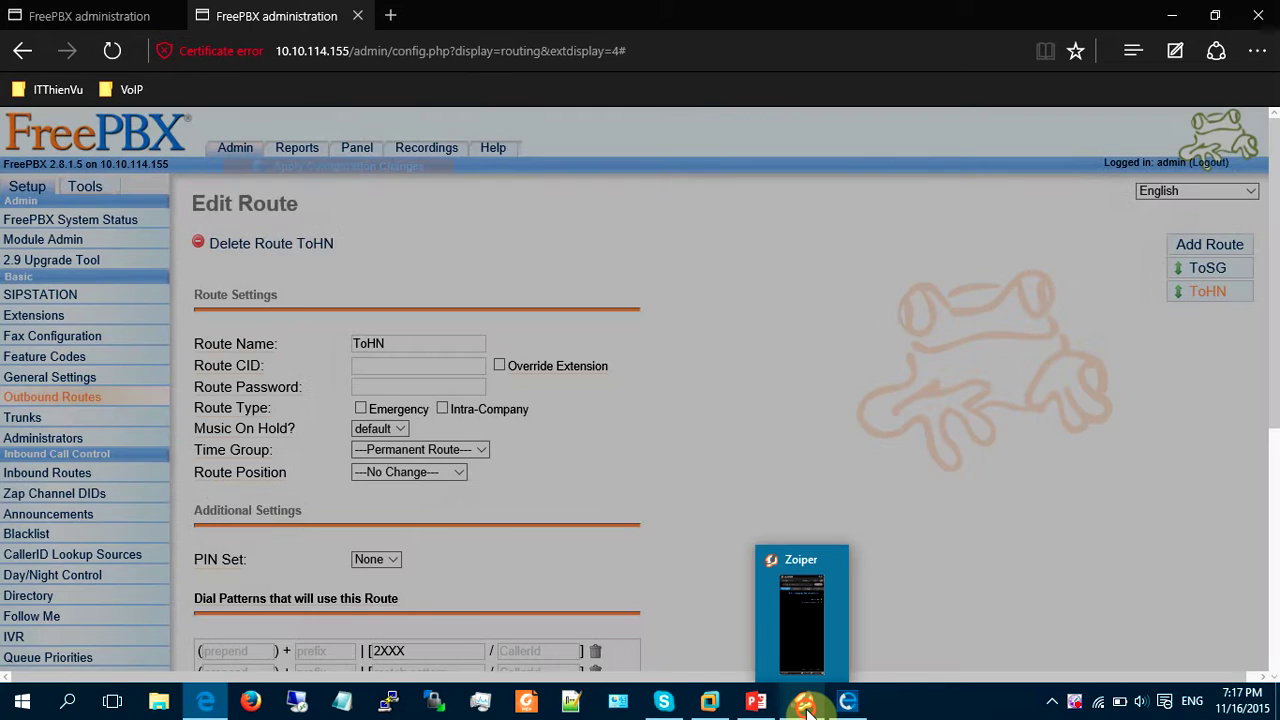
# Place a Zoiper test call to 2001 and hang up once it rings.
pyautogui.click(805, 702)
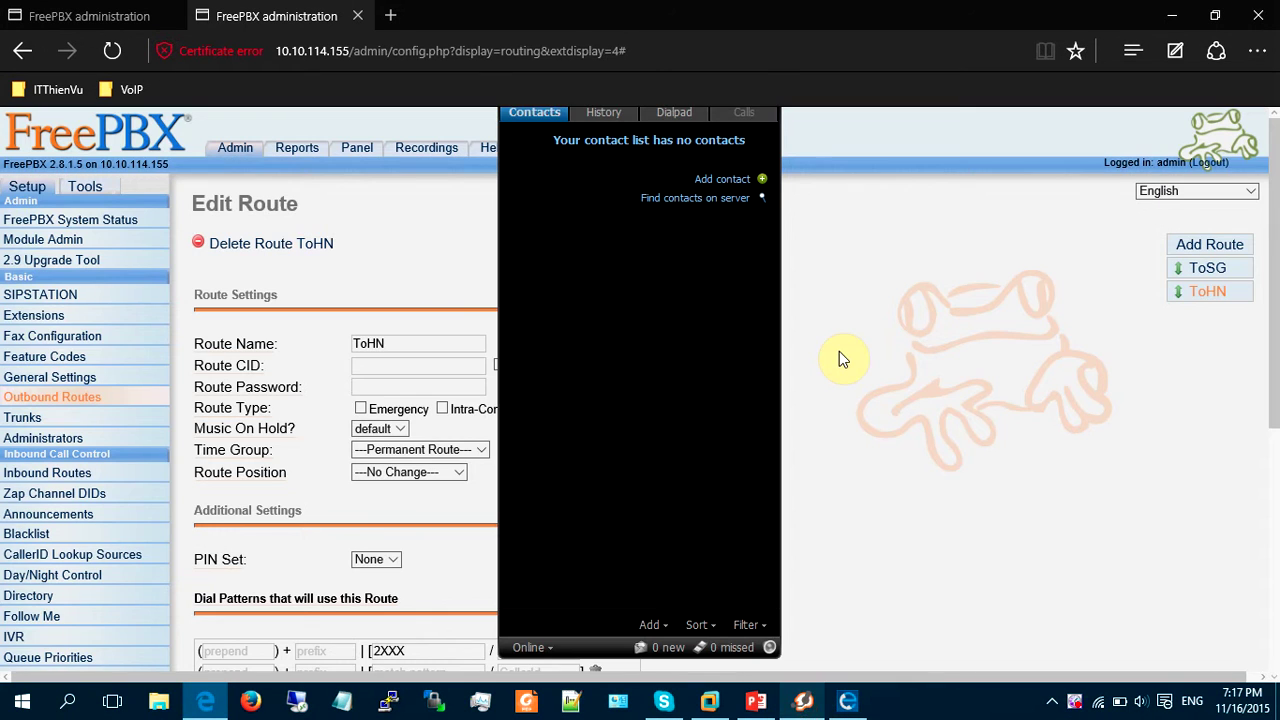
pyautogui.write('2001')
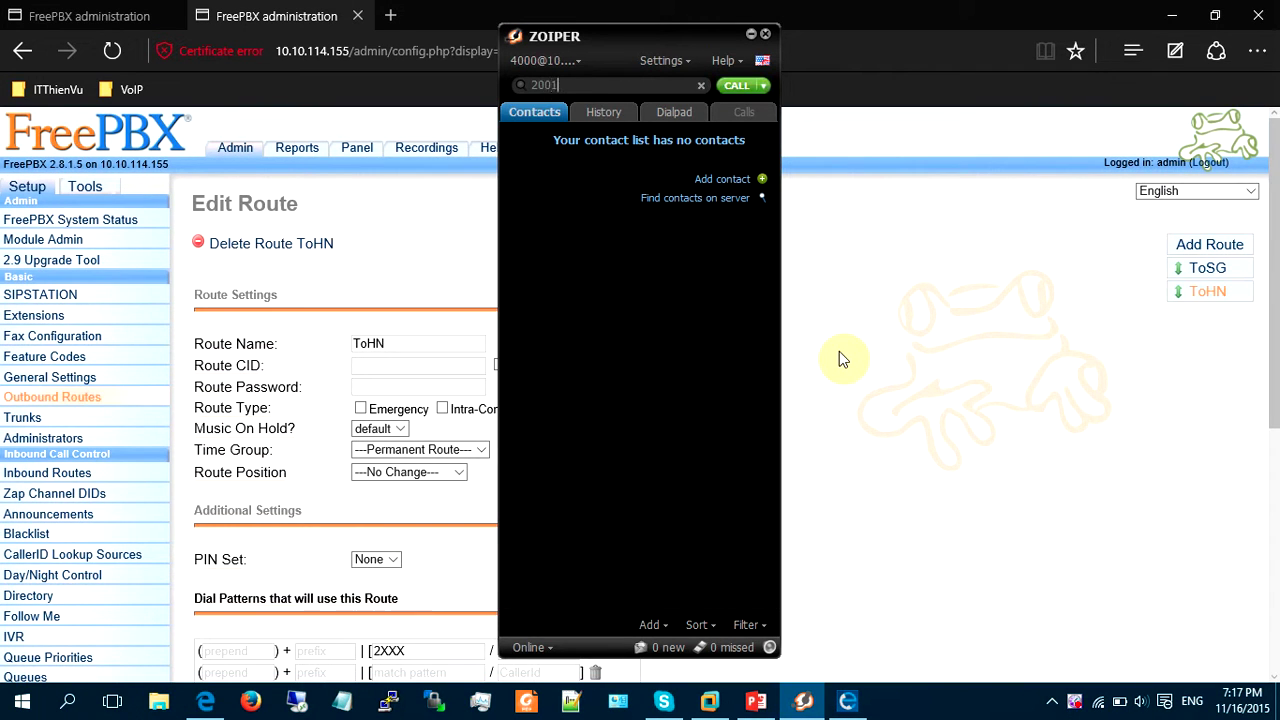
pyautogui.press('Return')
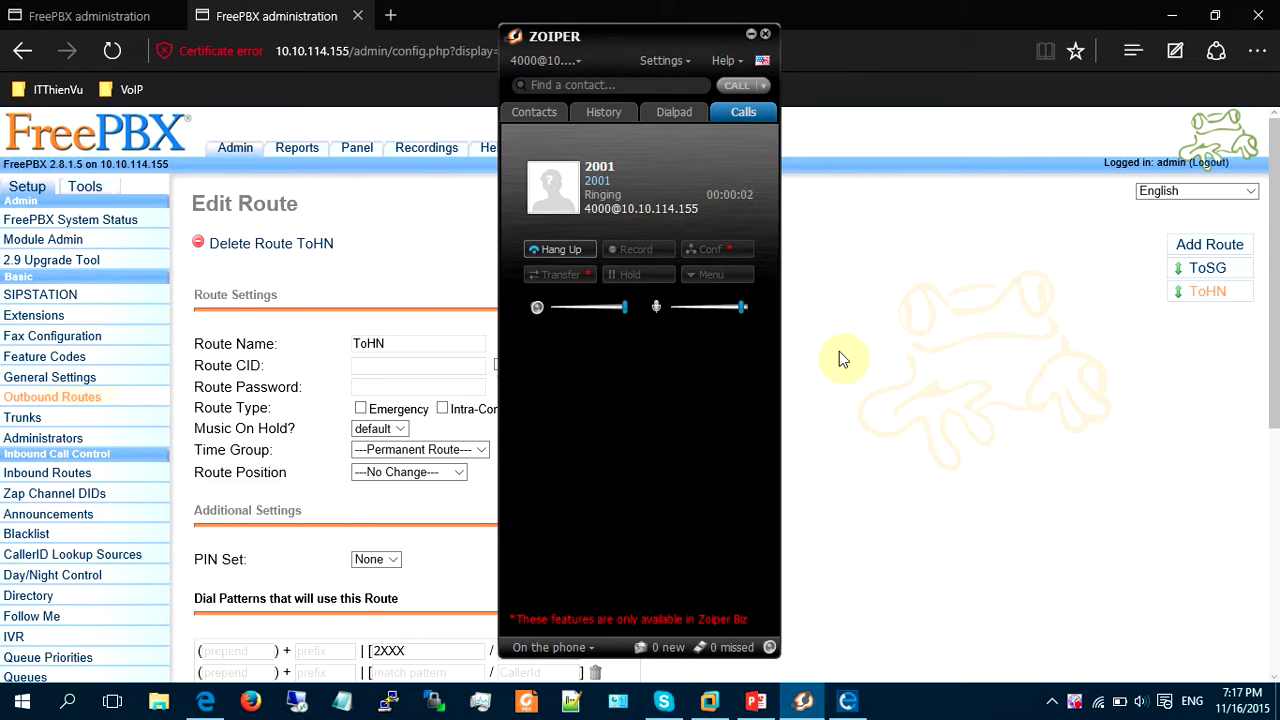
pyautogui.click(575, 251)
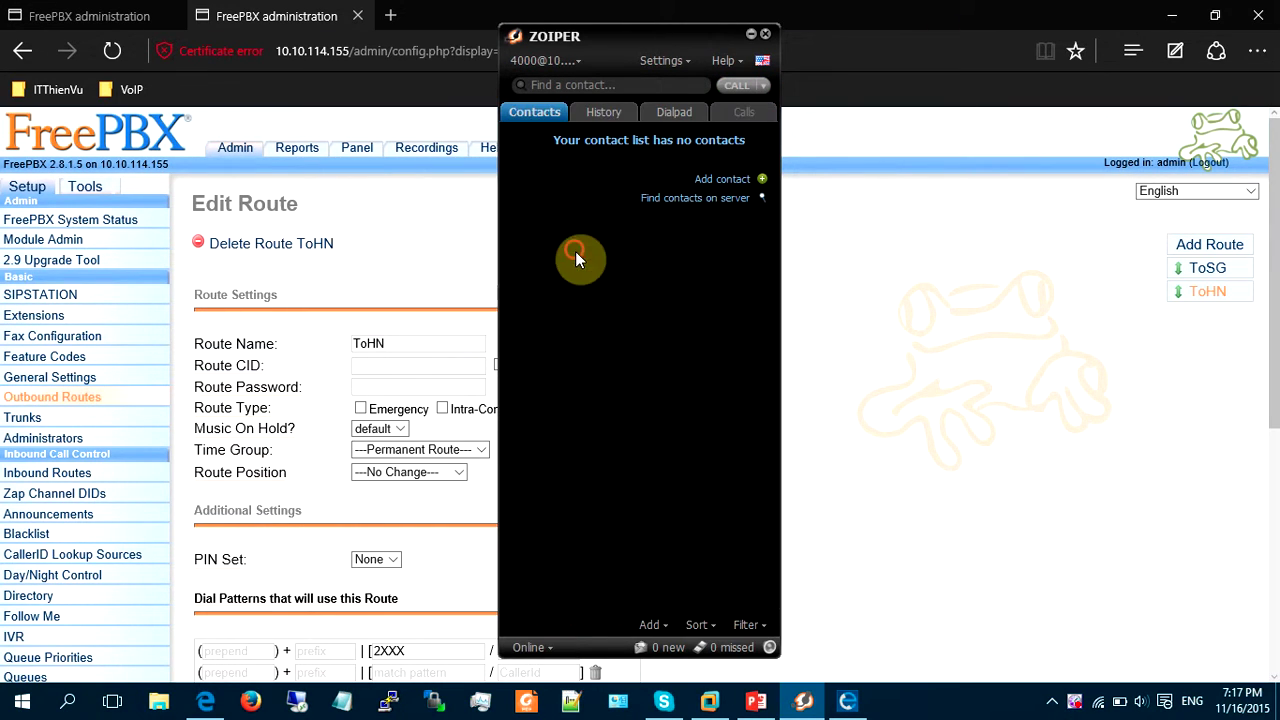
# Return to the Edit Route ToHN page on server 10.10.114.155 and review its settings.
pyautogui.click(879, 380)
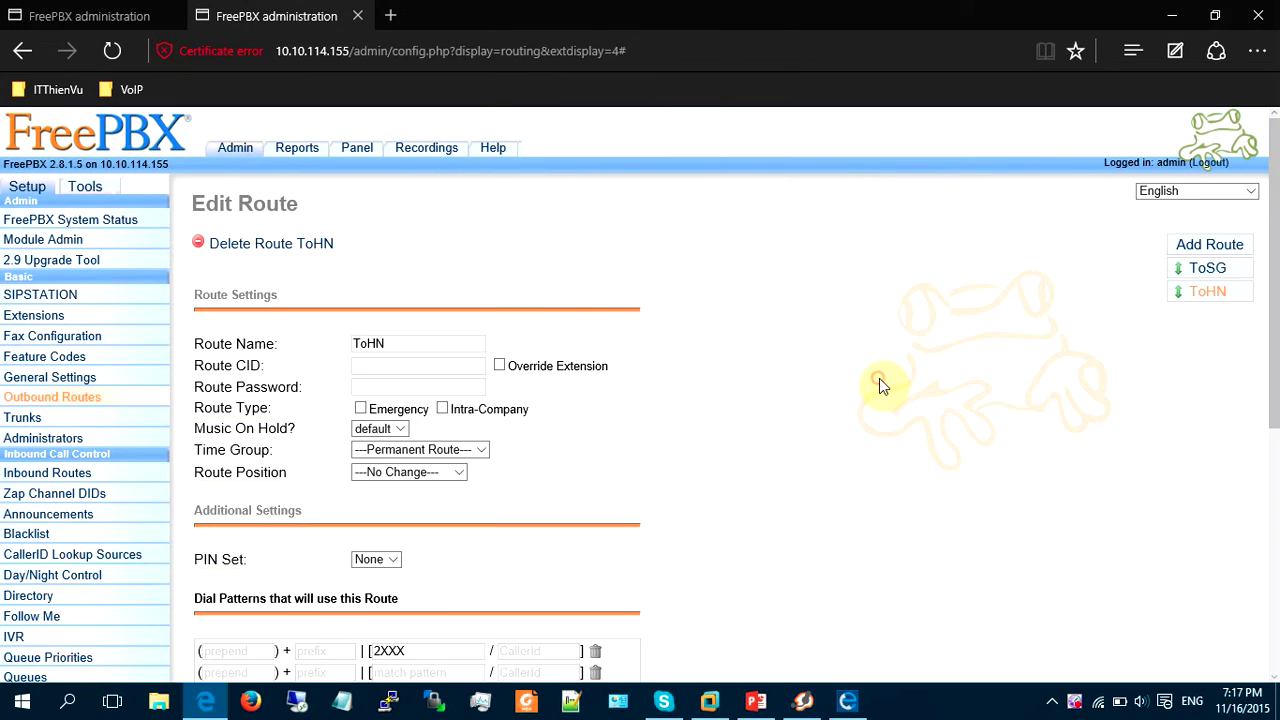
pyautogui.hotkey('ctrl', 'Tab')
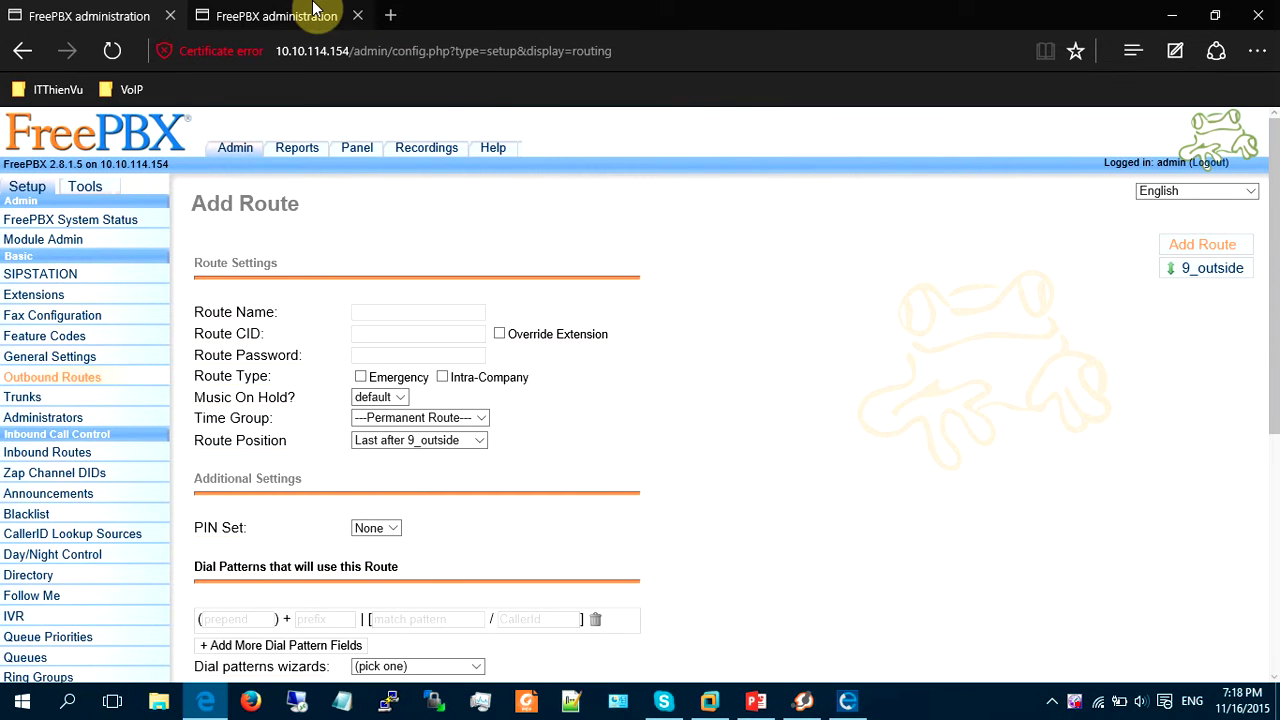
pyautogui.click(290, 16)
pyautogui.scroll(-1, 295, 195)
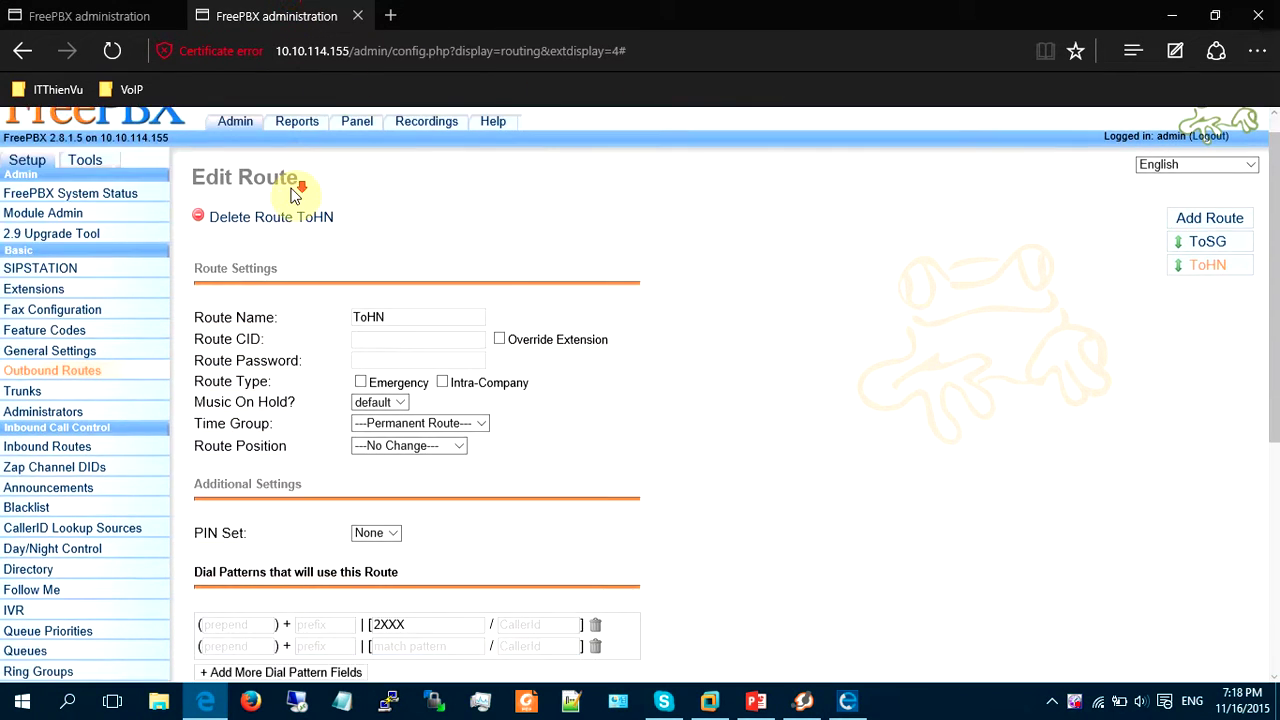
pyautogui.scroll(-3, 295, 195)
pyautogui.scroll(-1, 289, 440)
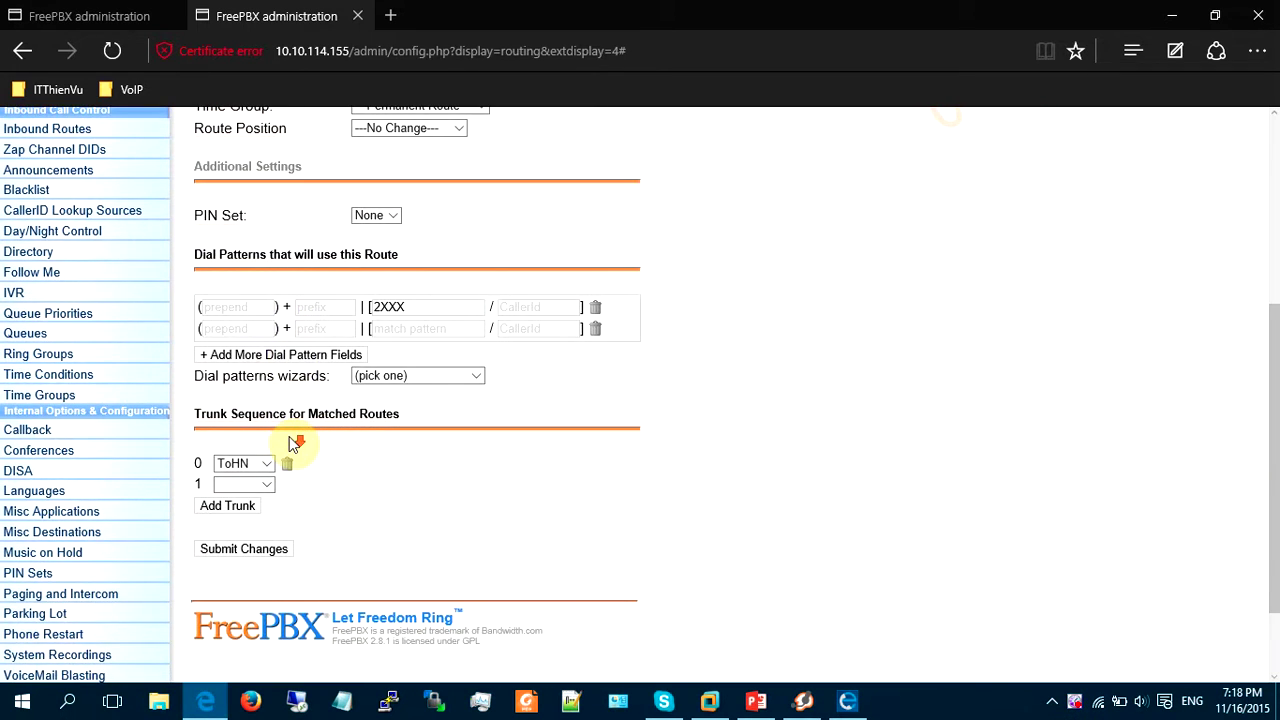
pyautogui.scroll(4, 300, 450)
pyautogui.click(35, 417)
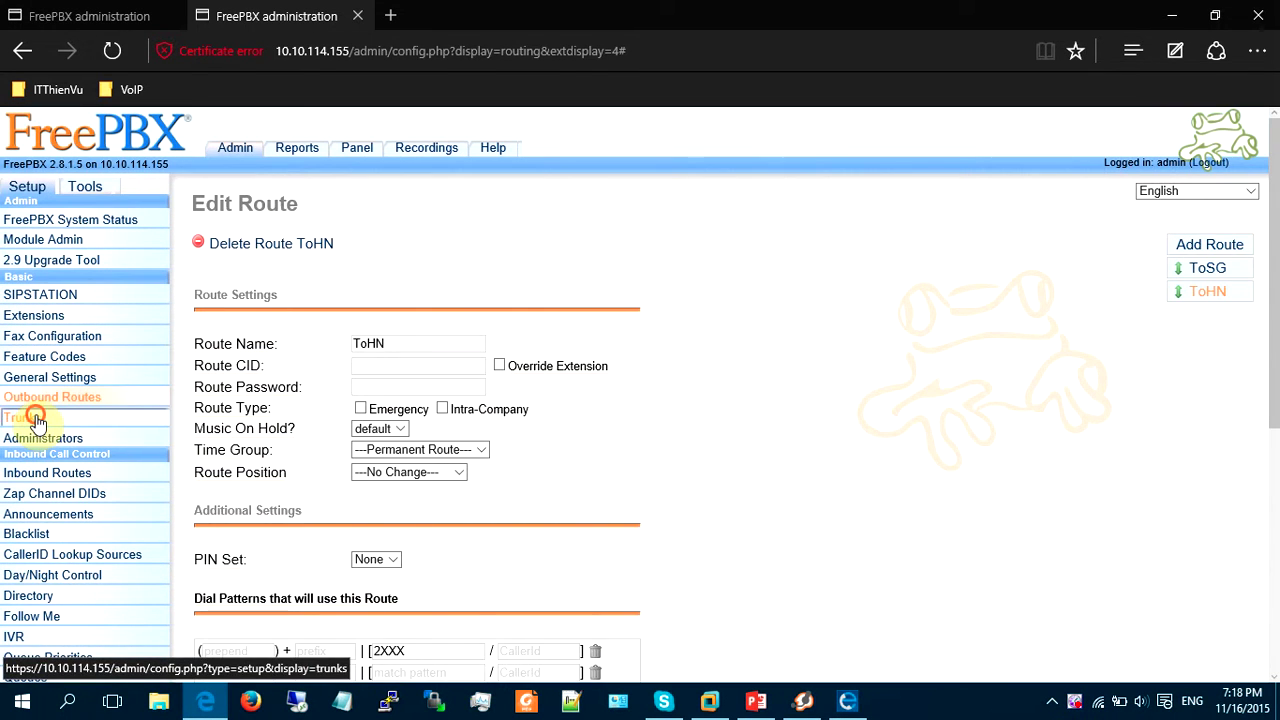
# Start a new SIP trunk and open ToHN in another tab to copy its peer details.
pyautogui.click(265, 246)
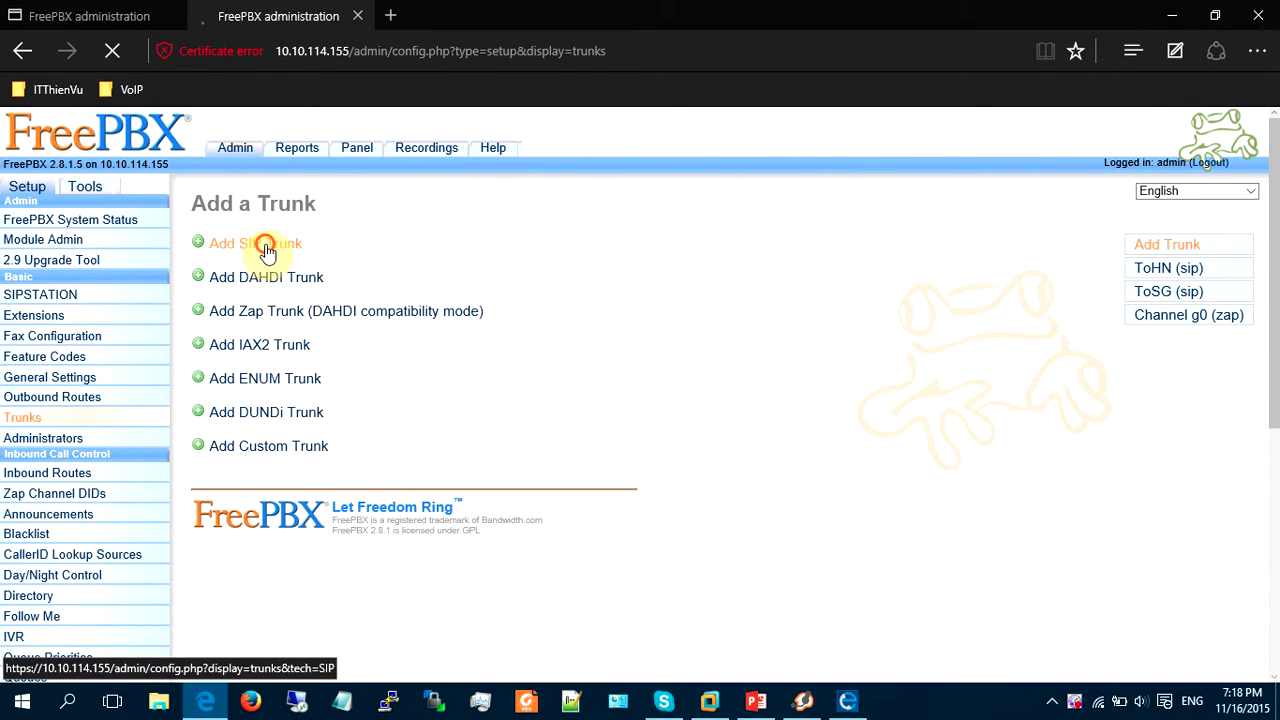
pyautogui.click(1142, 272)
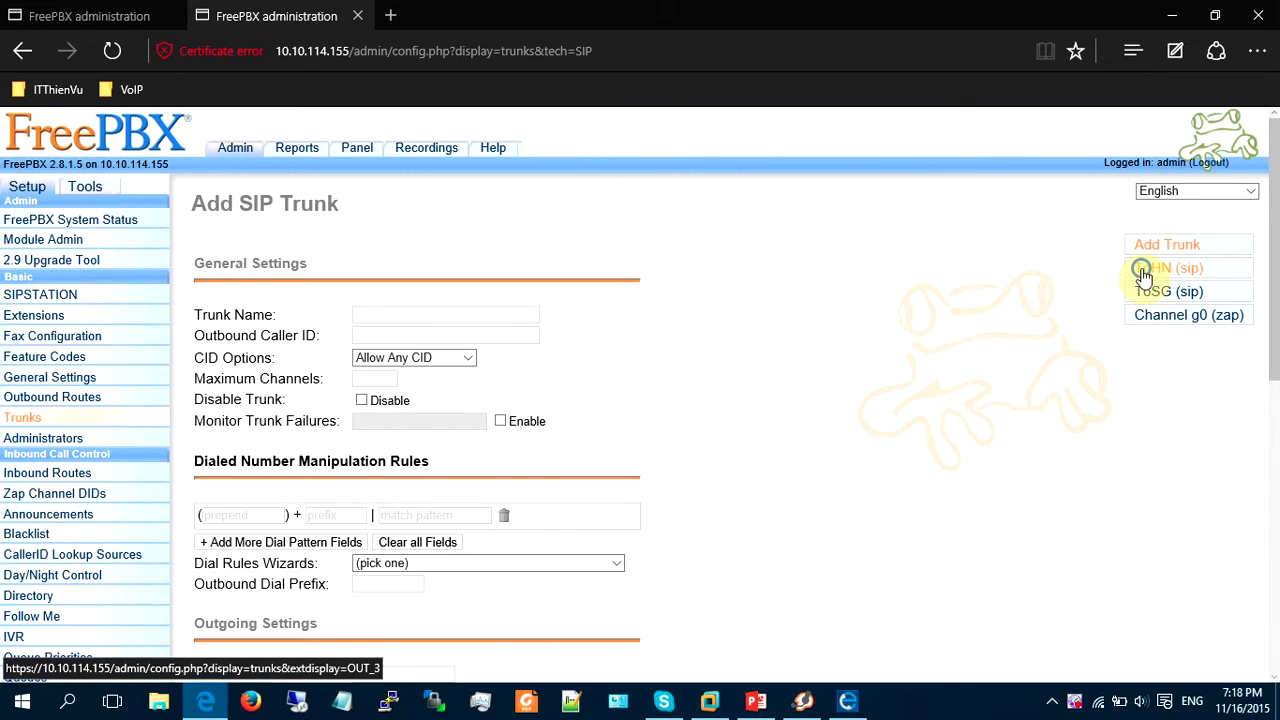
pyautogui.rightClick(1142, 272)
pyautogui.click(1094, 284)
pyautogui.click(478, 8)
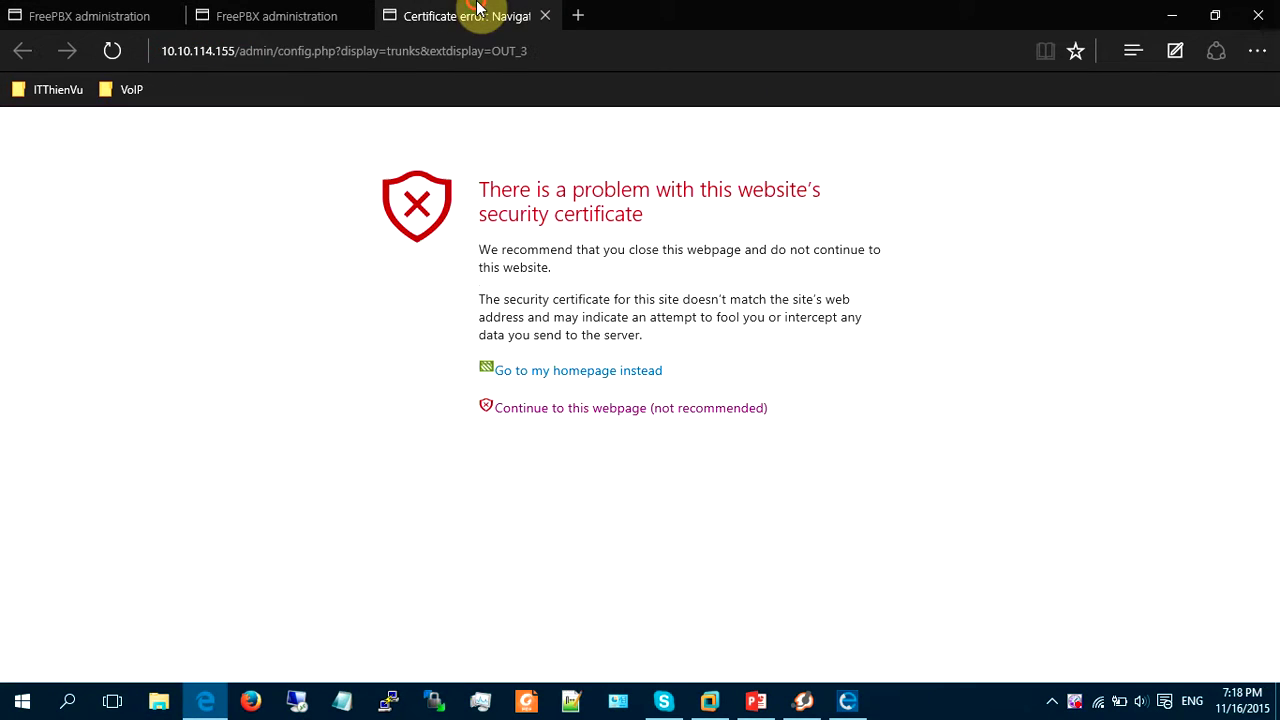
pyautogui.click(560, 408)
pyautogui.scroll(-5, 430, 440)
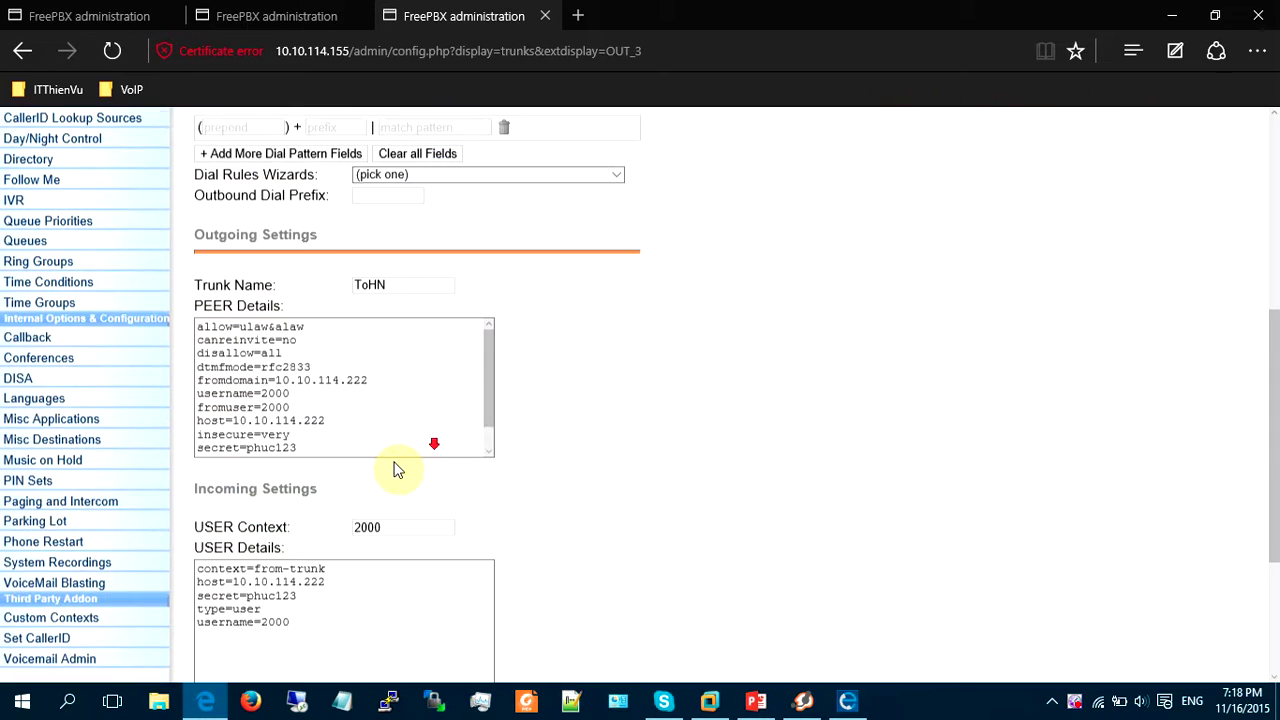
pyautogui.scroll(-1, 397, 470)
pyautogui.click(337, 323)
pyautogui.hotkey('ctrl', 'a')
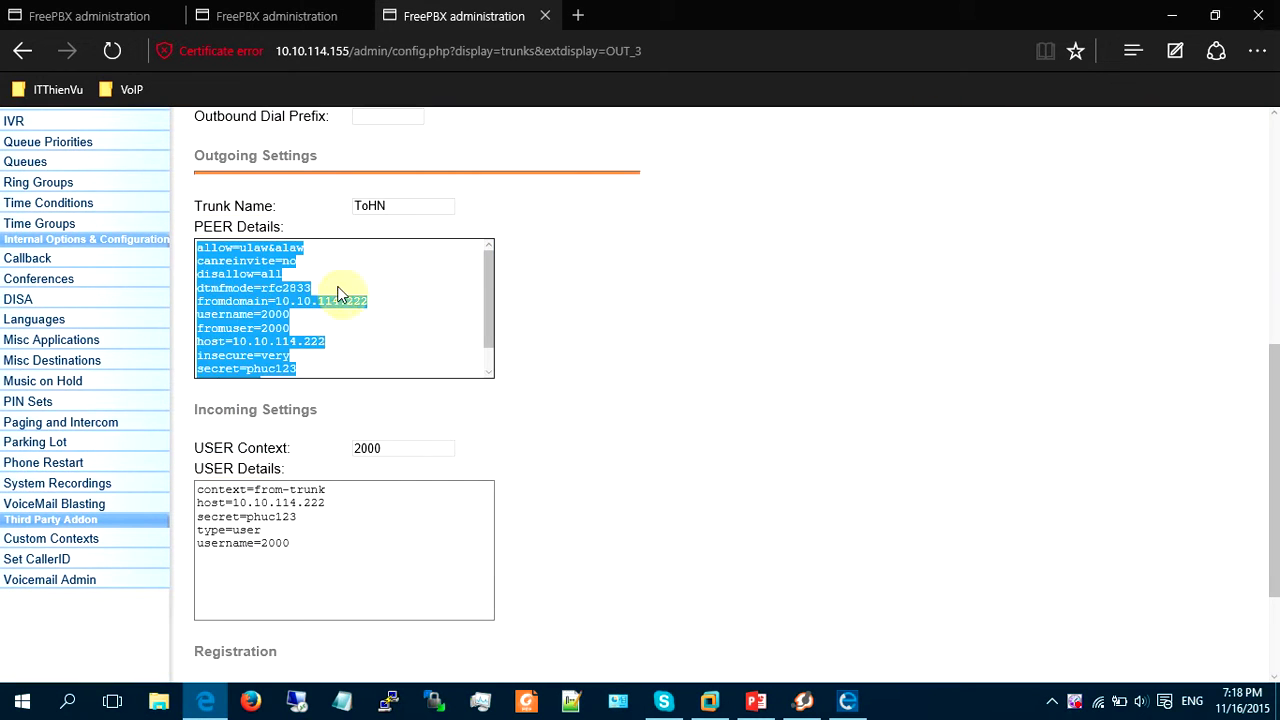
# Name the new trunk ToCT and replace its peer details with ToHN's.
pyautogui.click(276, 16)
pyautogui.click(371, 315)
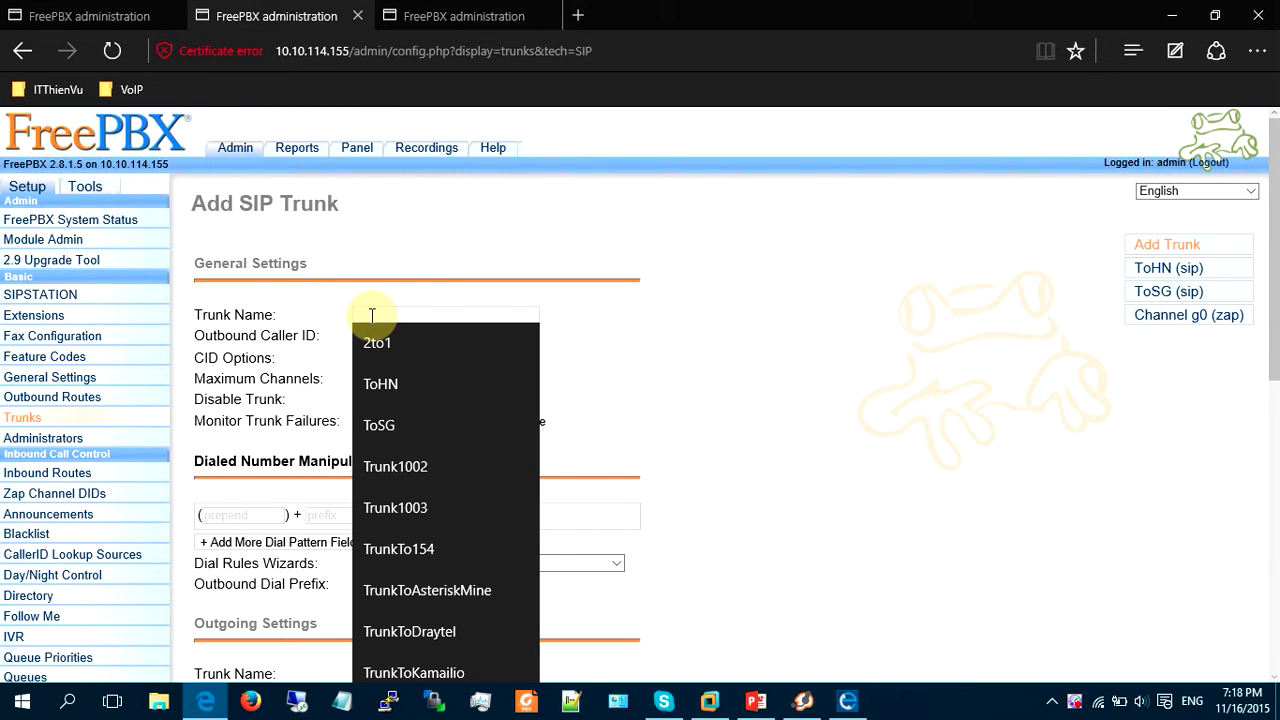
pyautogui.write('ToCT')
pyautogui.scroll(-2, 372, 320)
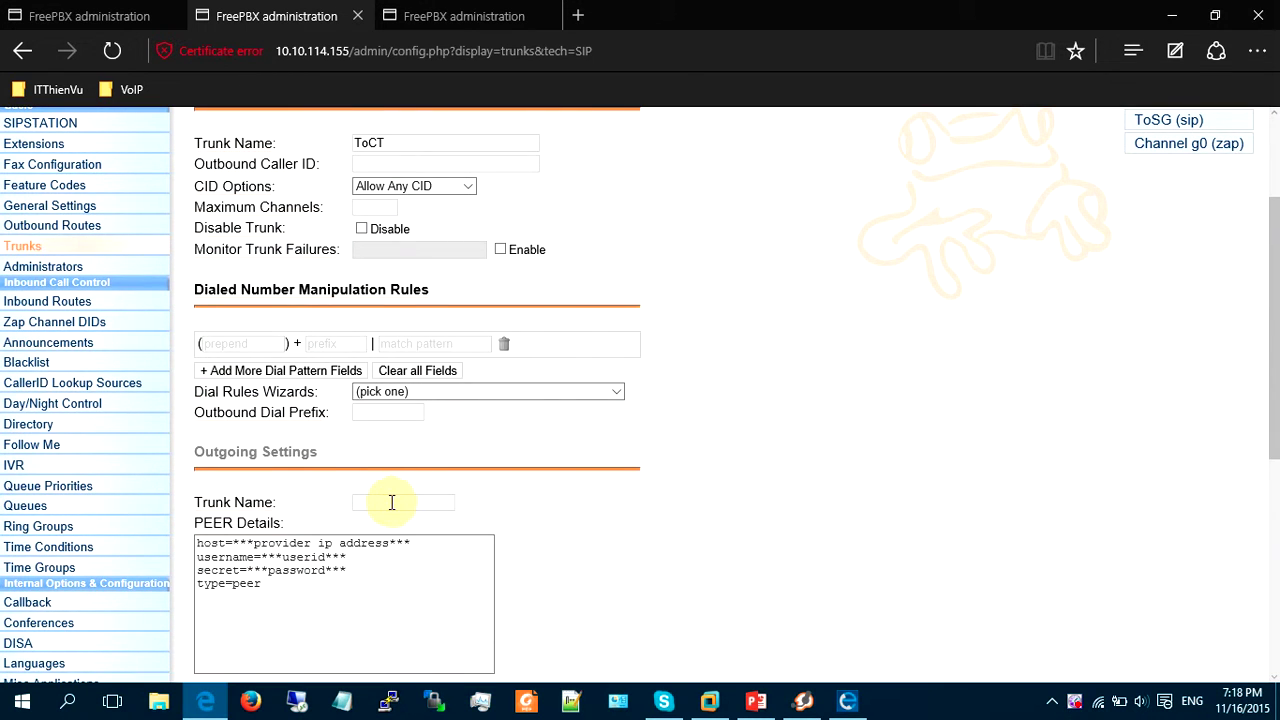
pyautogui.click(392, 502)
pyautogui.write('ToCT')
pyautogui.press('Tab')
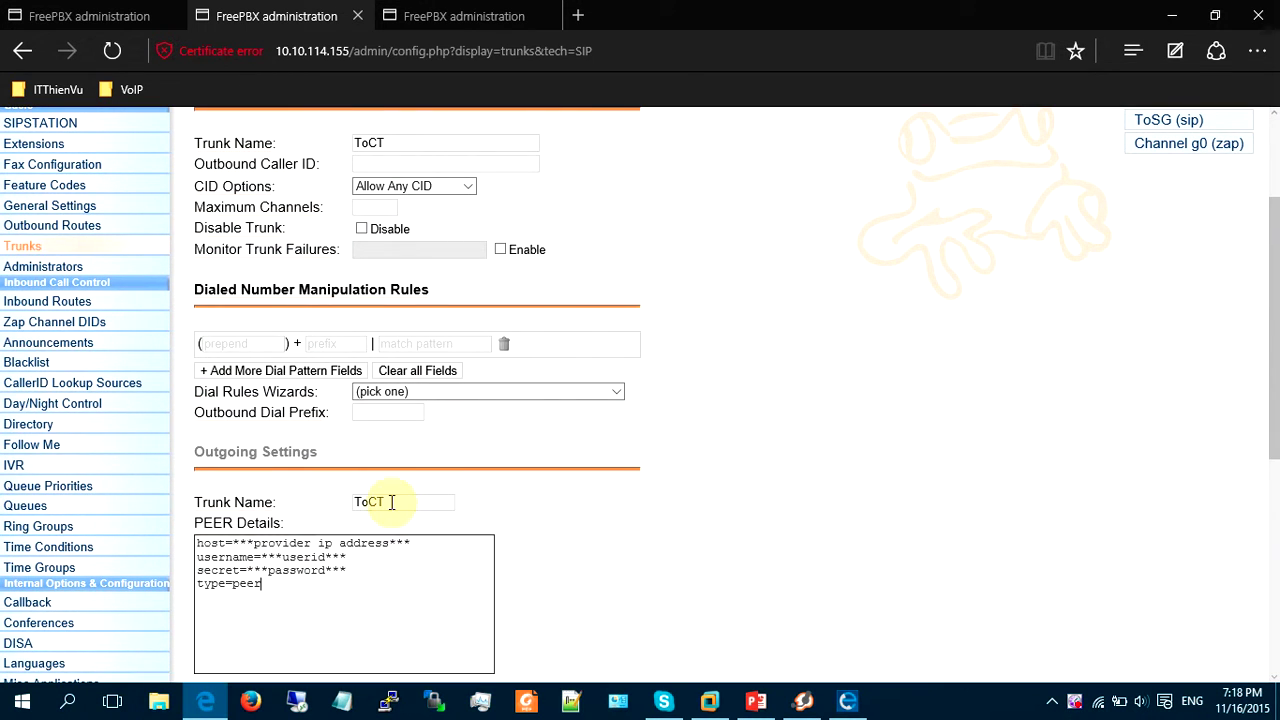
pyautogui.hotkey('ctrl', 'a')
pyautogui.hotkey('ctrl', 'v')
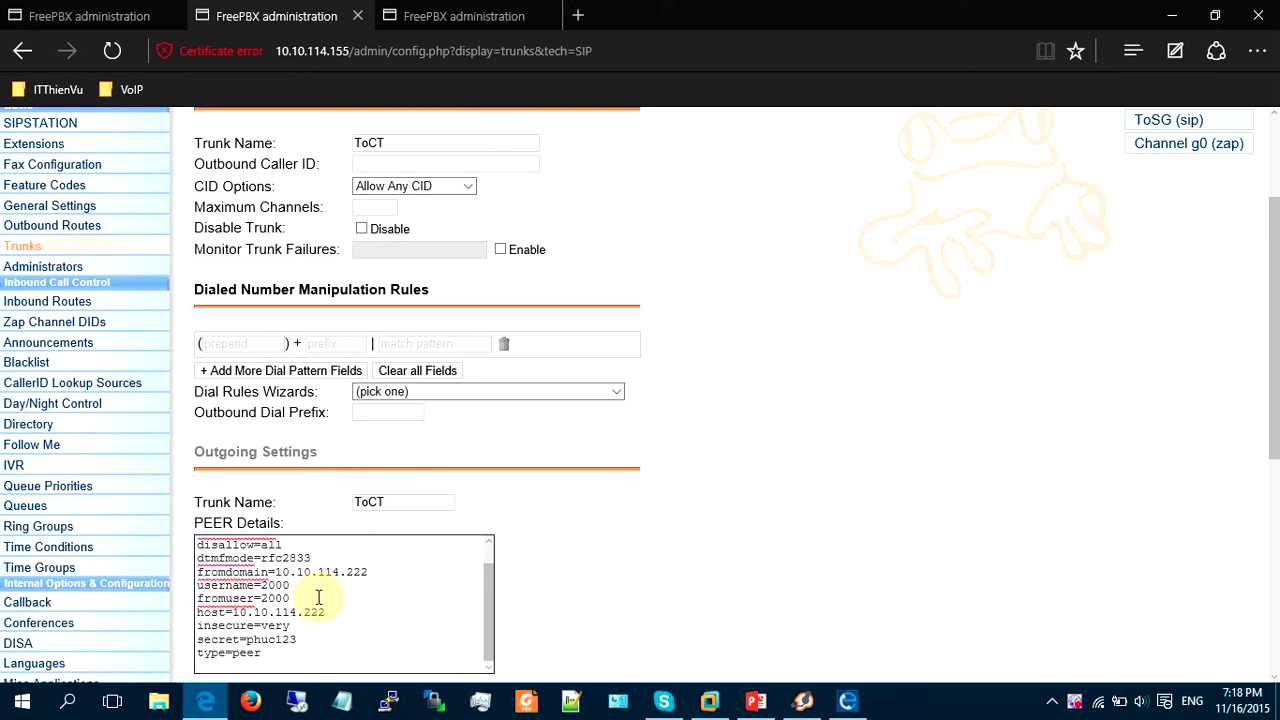
# Change the peer username and fromuser to 3000, edit the secret, and set user context 3000.
pyautogui.click(316, 585)
pyautogui.press('BackSpace')
pyautogui.click(299, 637)
pyautogui.press('BackSpace')
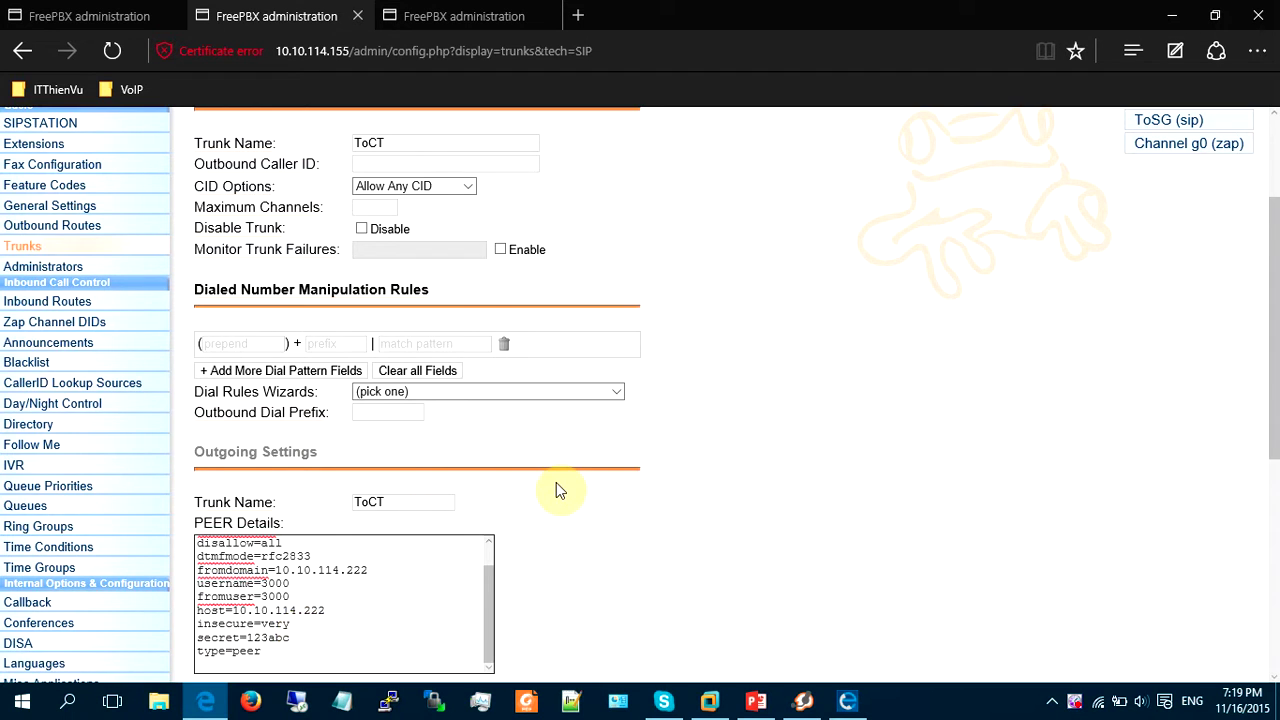
pyautogui.scroll(-3, 556, 482)
pyautogui.click(365, 487)
pyautogui.write('3')
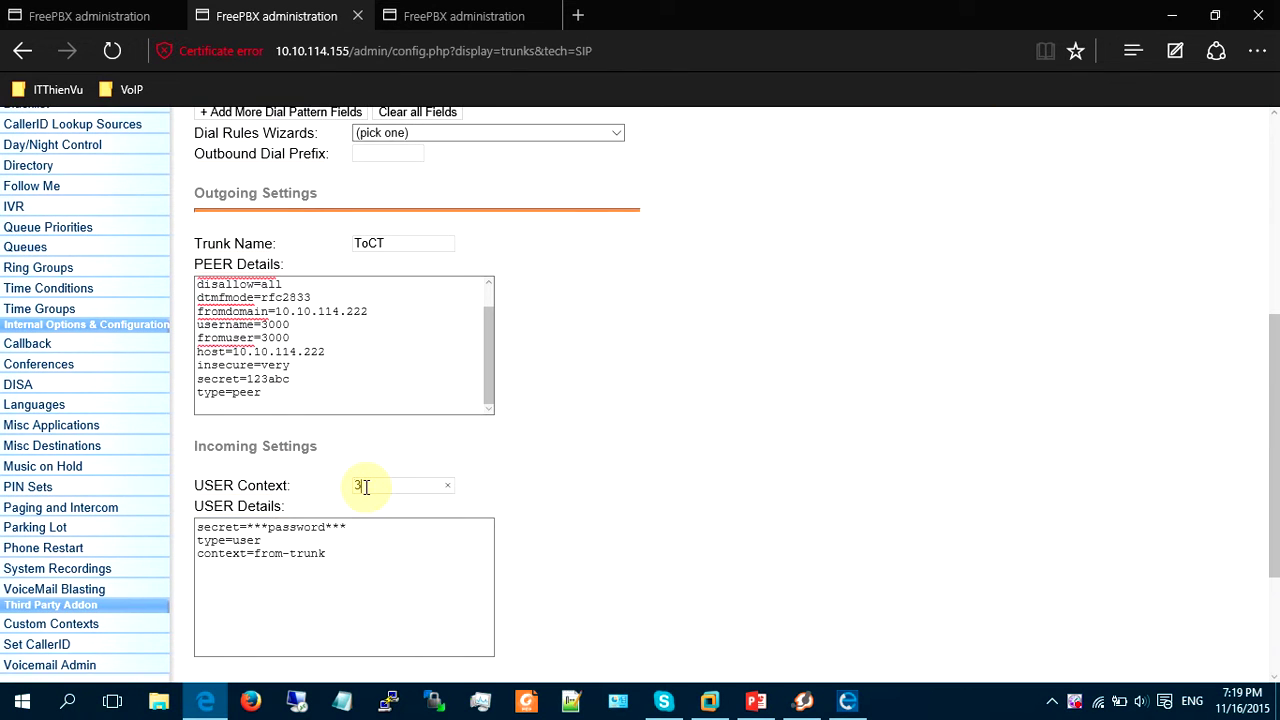
pyautogui.write('000')
pyautogui.click(366, 566)
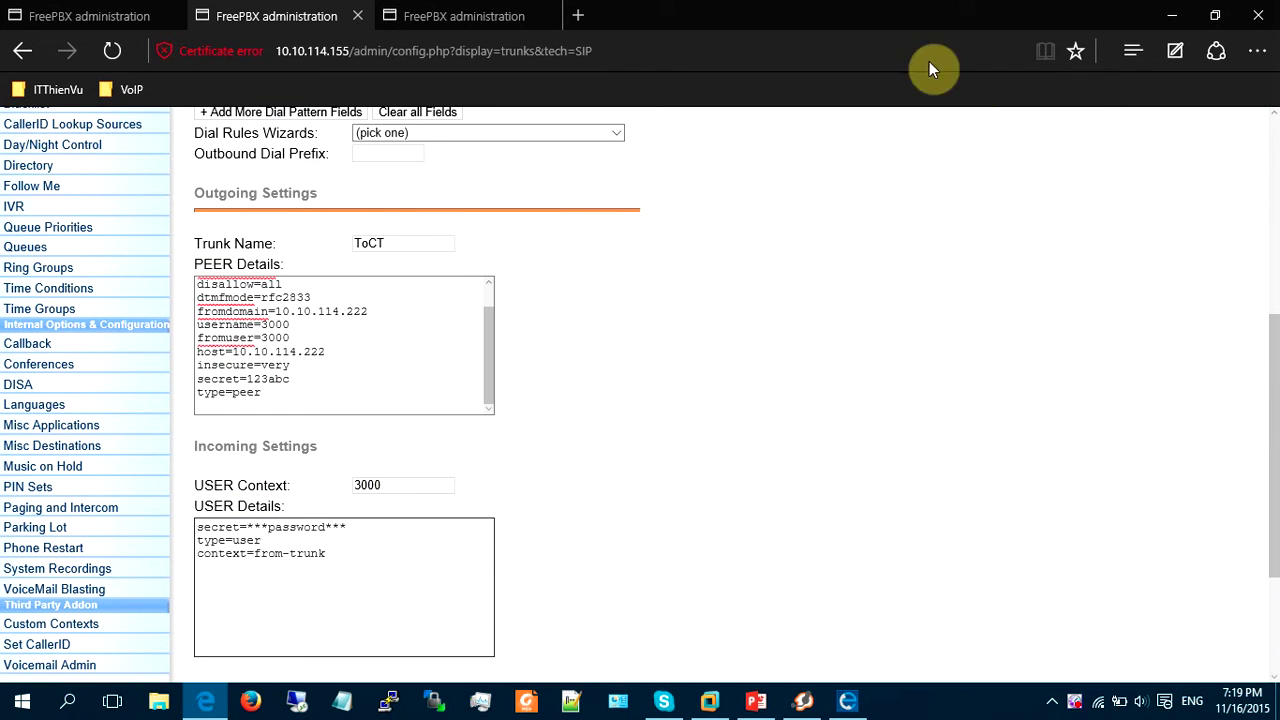
# Copy ToHN's user details into the ToCT trunk and edit the secret.
pyautogui.click(415, 8)
pyautogui.click(366, 517)
pyautogui.hotkey('ctrl', 'a')
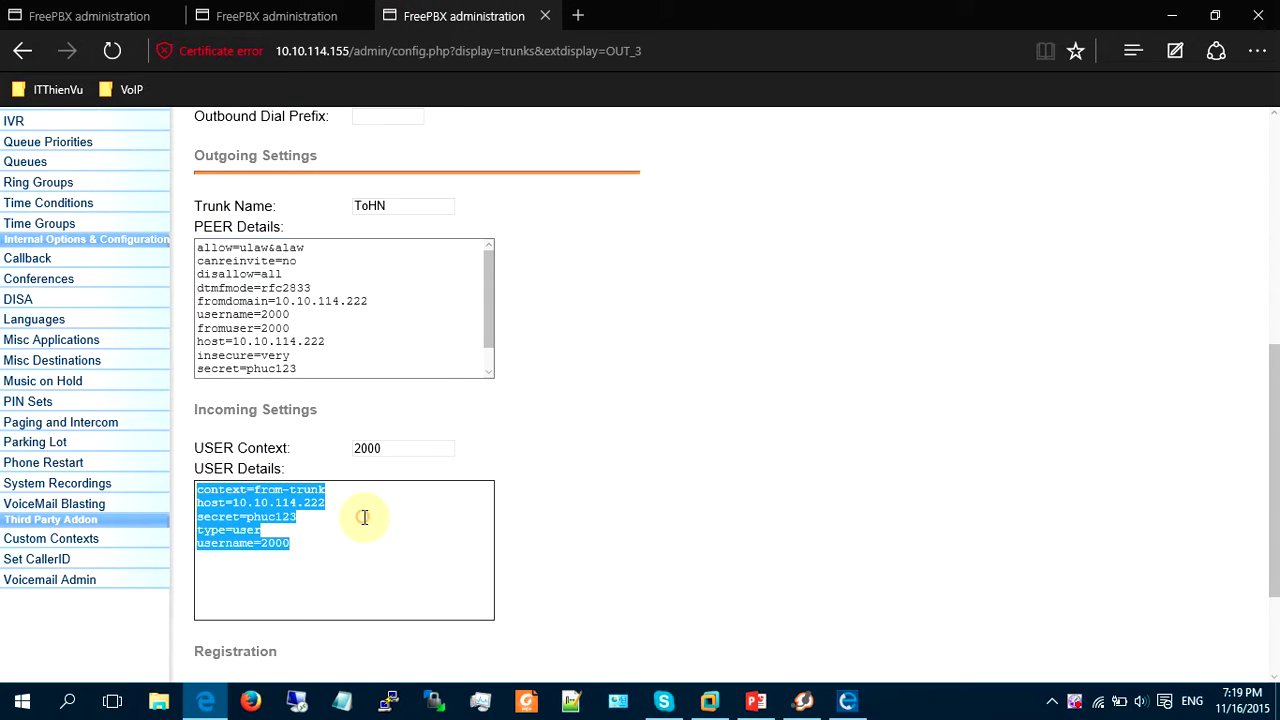
pyautogui.hotkey('ctrl', 'c')
pyautogui.hotkey('ctrl', 'shift', 'Tab')
pyautogui.click(365, 606)
pyautogui.hotkey('ctrl', 'a')
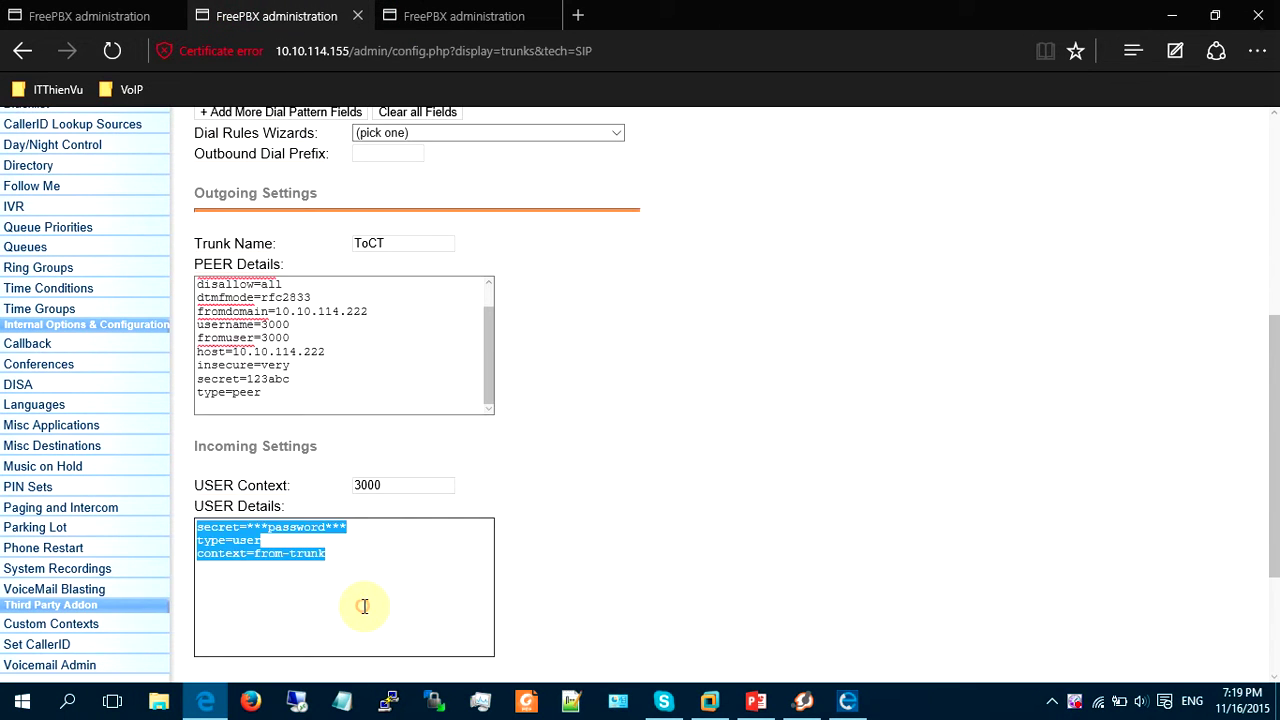
pyautogui.hotkey('ctrl', 'v')
pyautogui.click(311, 580)
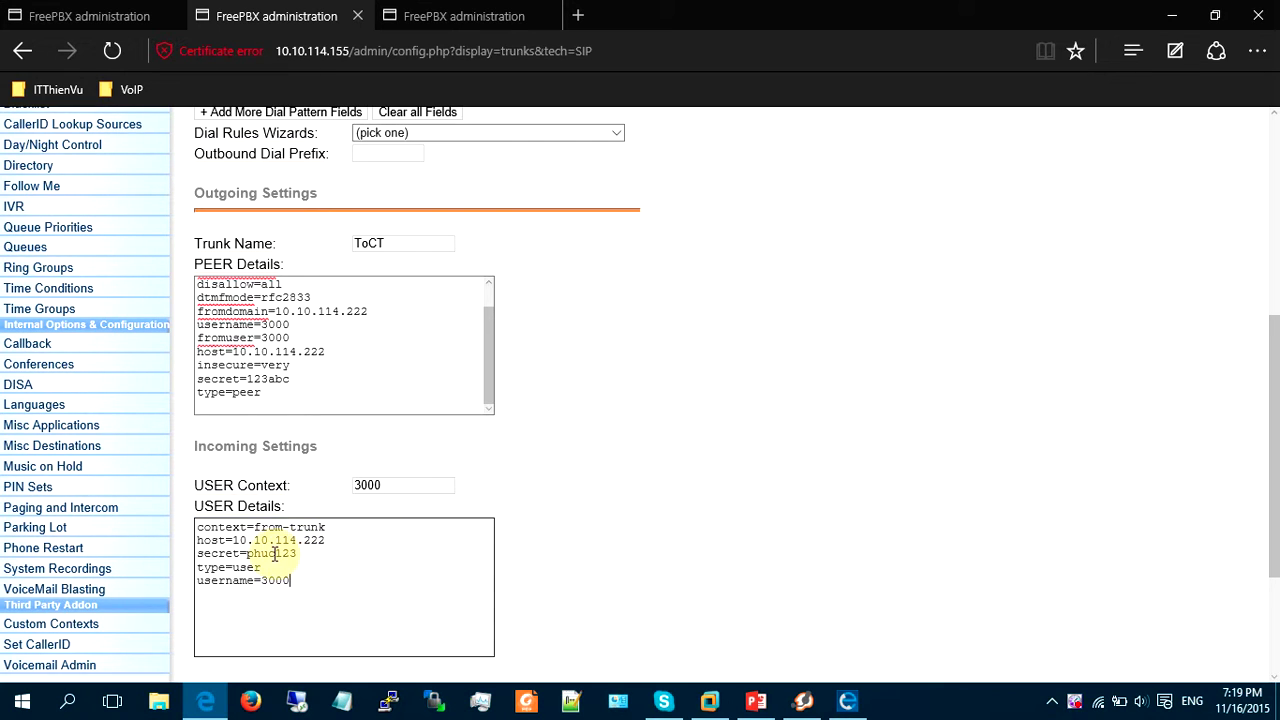
pyautogui.moveTo(274, 555); pyautogui.dragTo(253, 552)
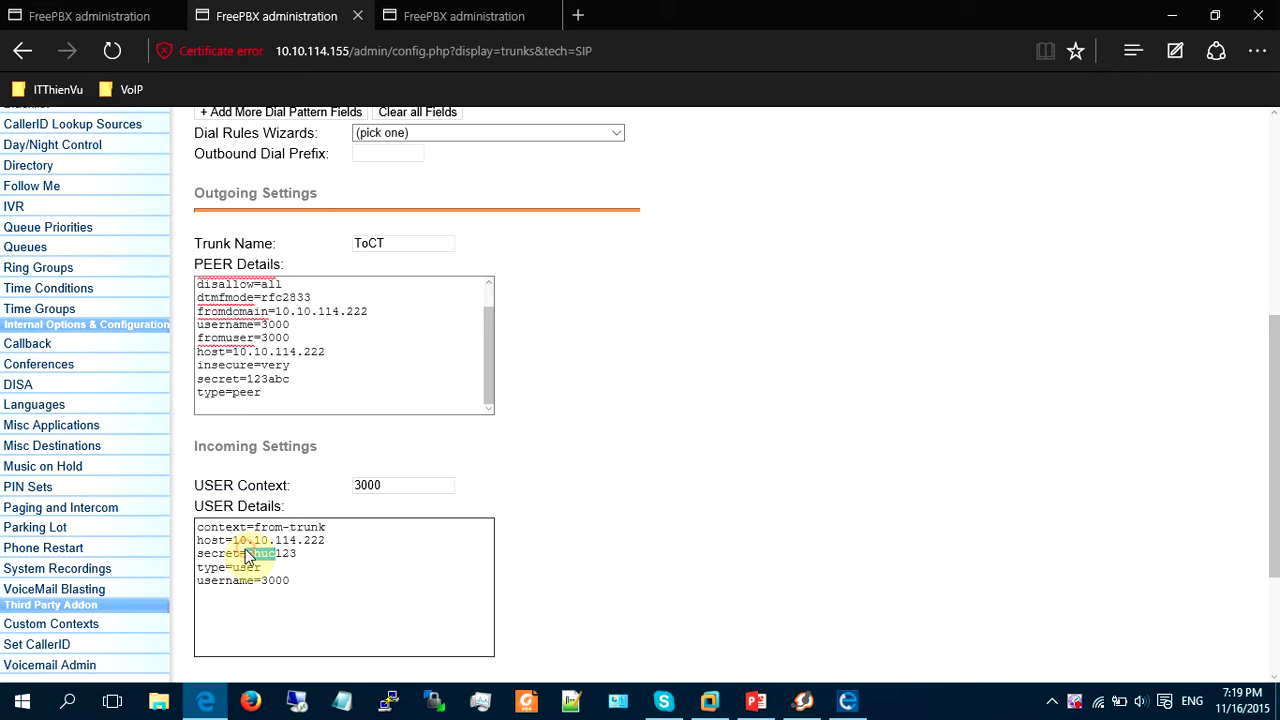
pyautogui.middleClick(666, 471)
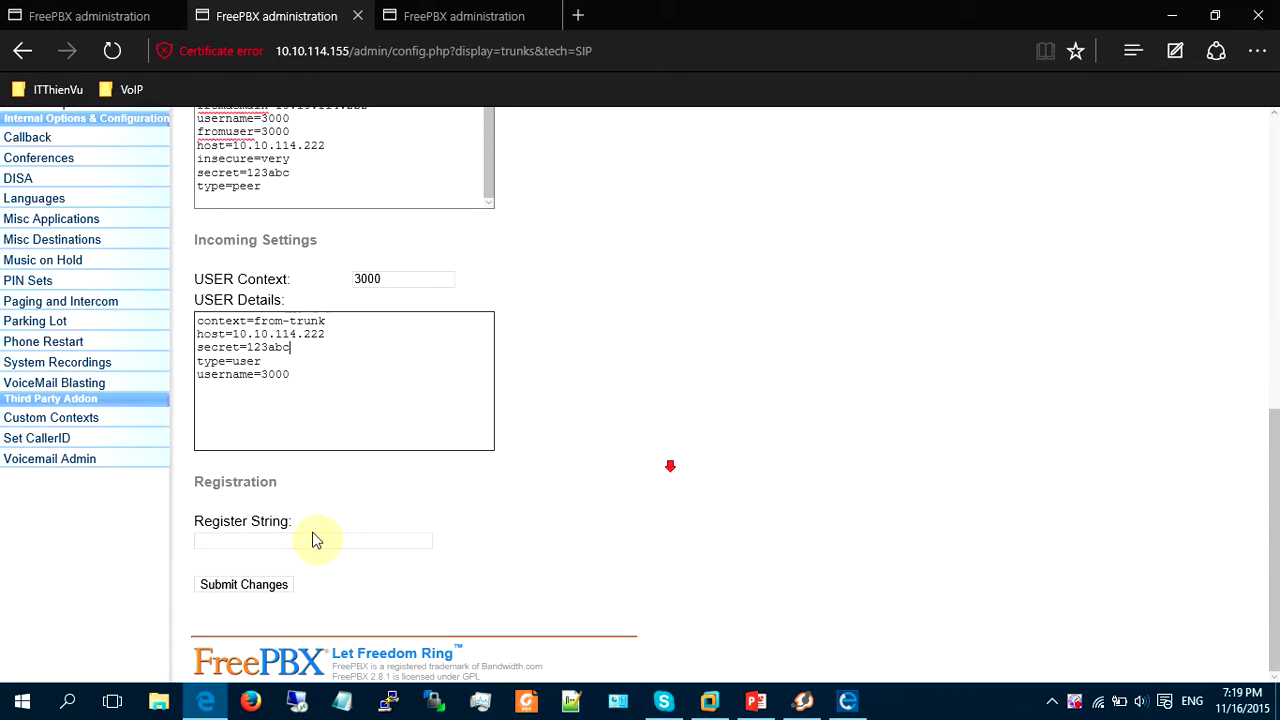
pyautogui.click(312, 540)
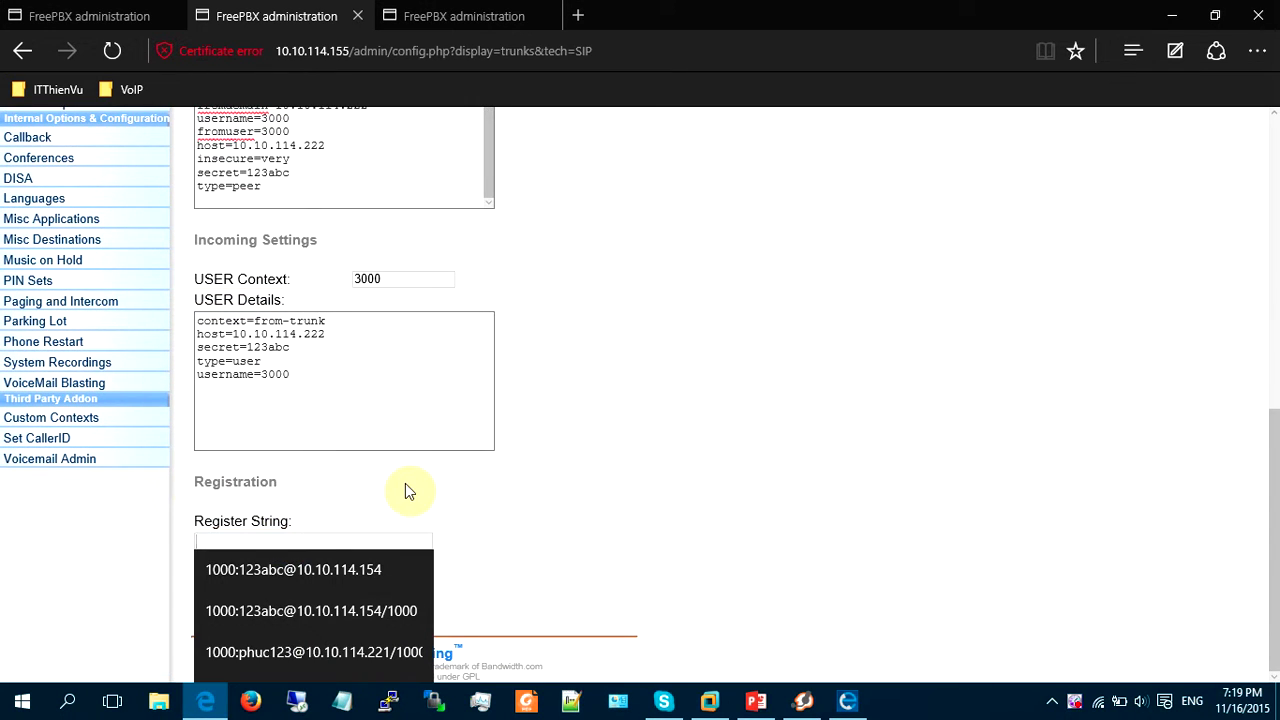
pyautogui.click(352, 652)
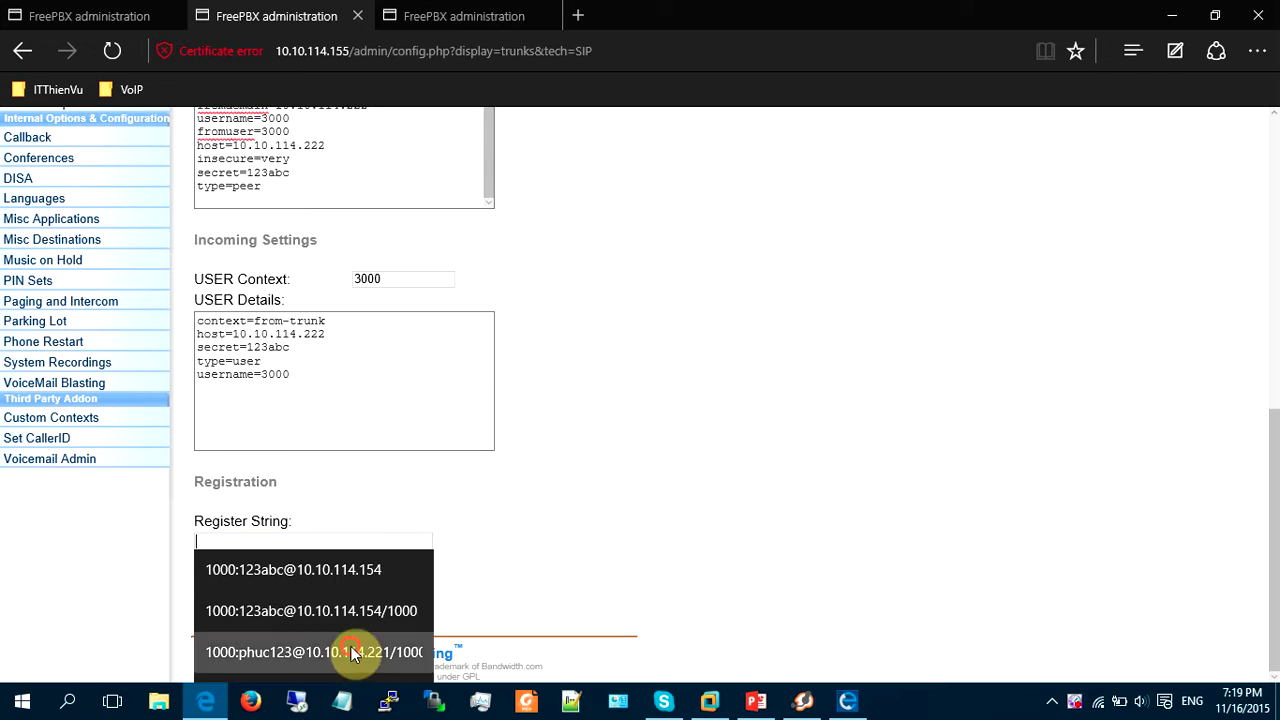
pyautogui.moveTo(226, 541); pyautogui.dragTo(273, 541)
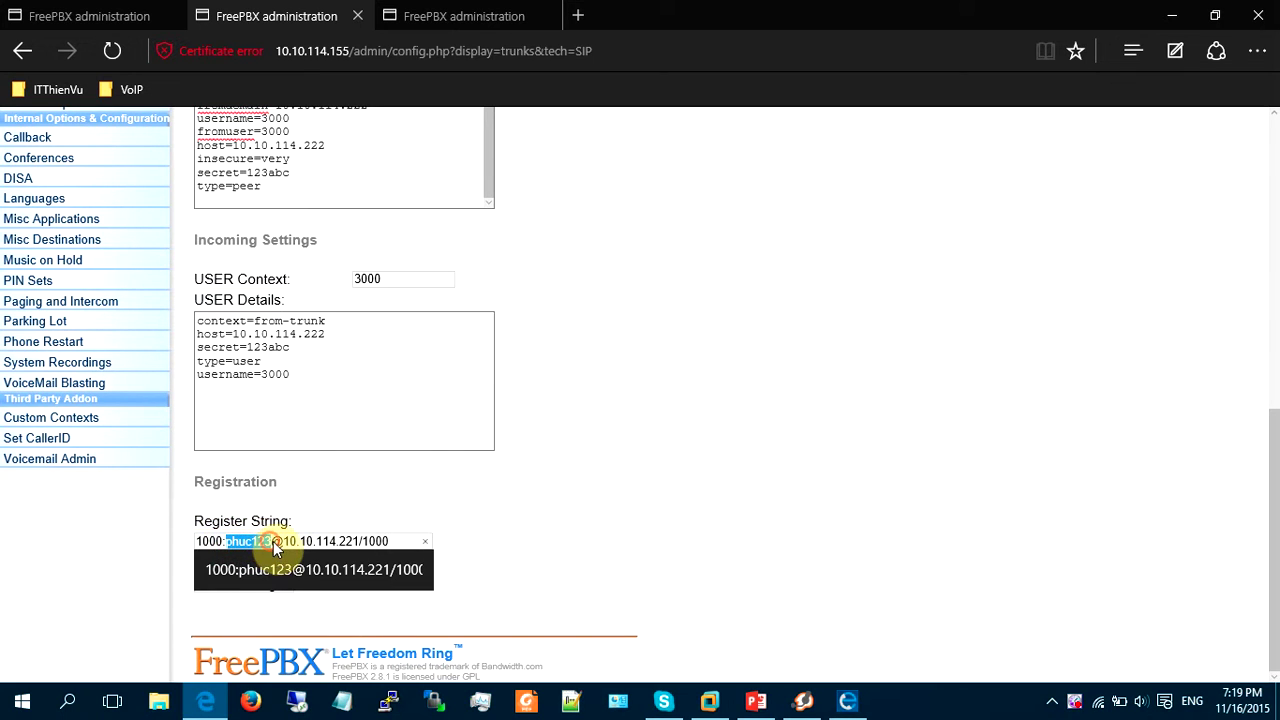
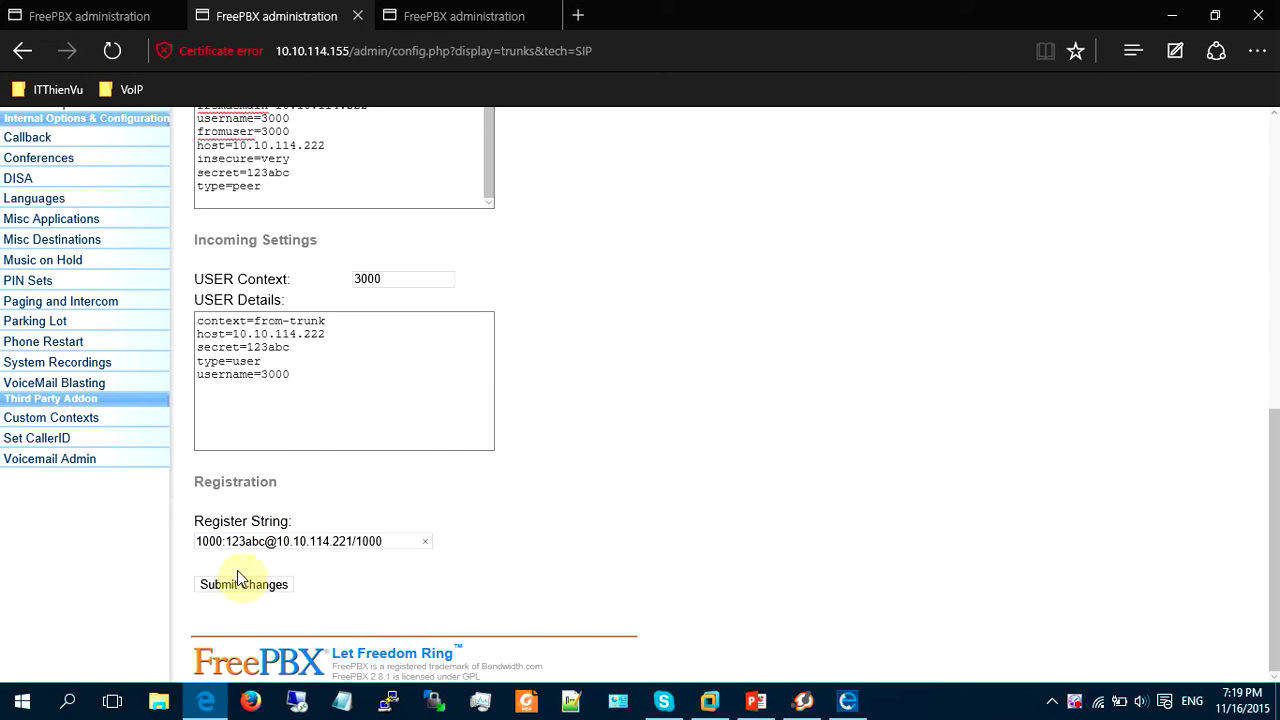
pyautogui.moveTo(222, 541); pyautogui.dragTo(171, 538)
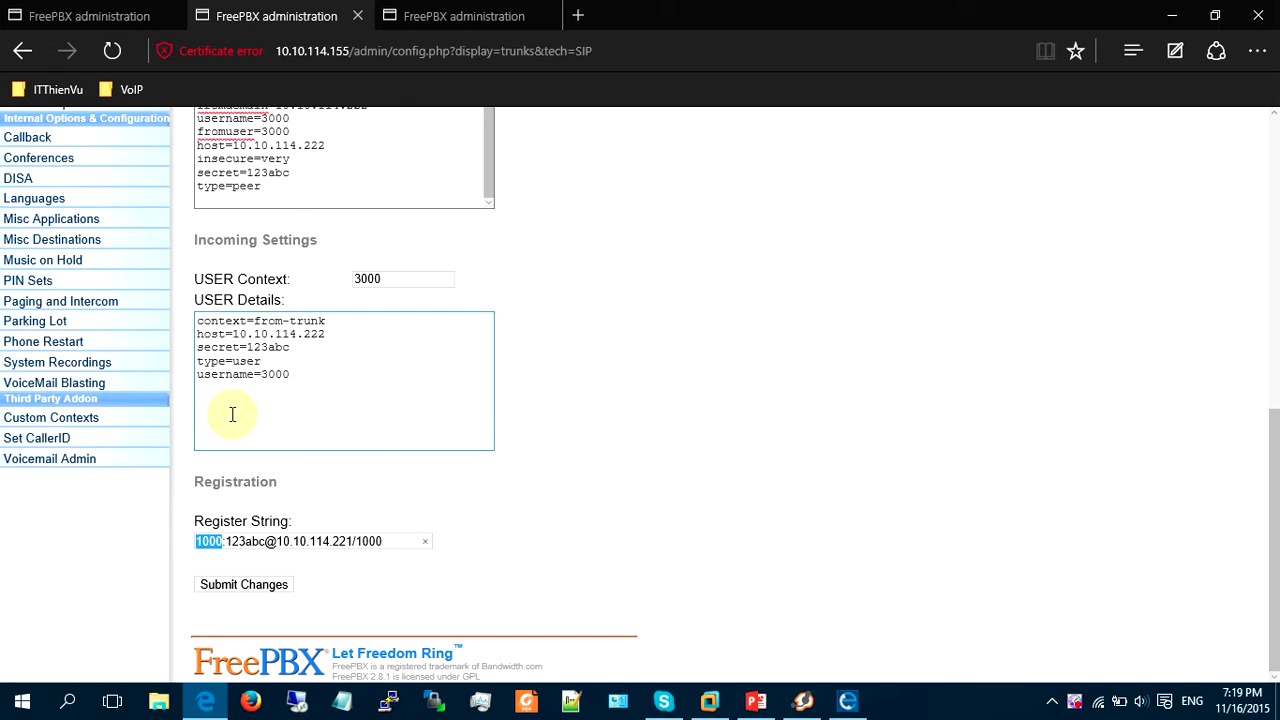
pyautogui.write('3000')
pyautogui.moveTo(385, 541); pyautogui.dragTo(332, 542)
pyautogui.write('154')
# Point the user host, peer host and fromdomain to 10.10.114.154, fix the register extension, and submit.
pyautogui.click(370, 335)
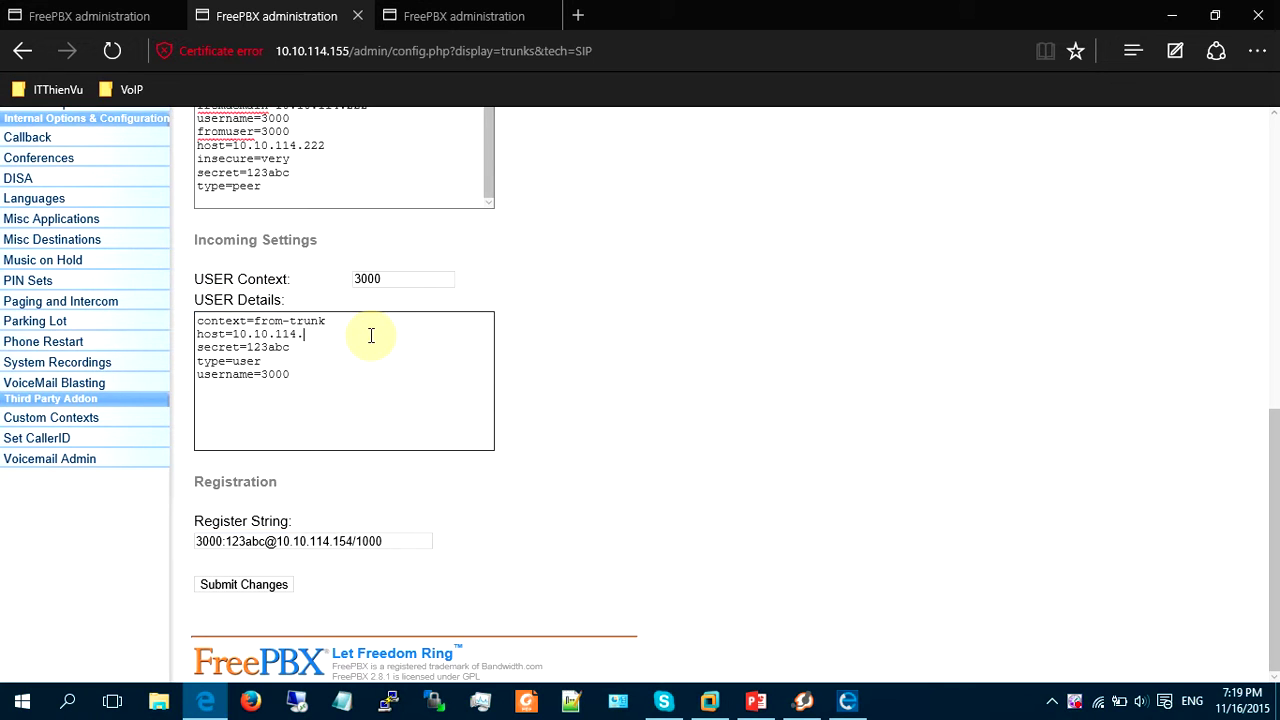
pyautogui.scroll(3, 376, 319)
pyautogui.click(343, 346)
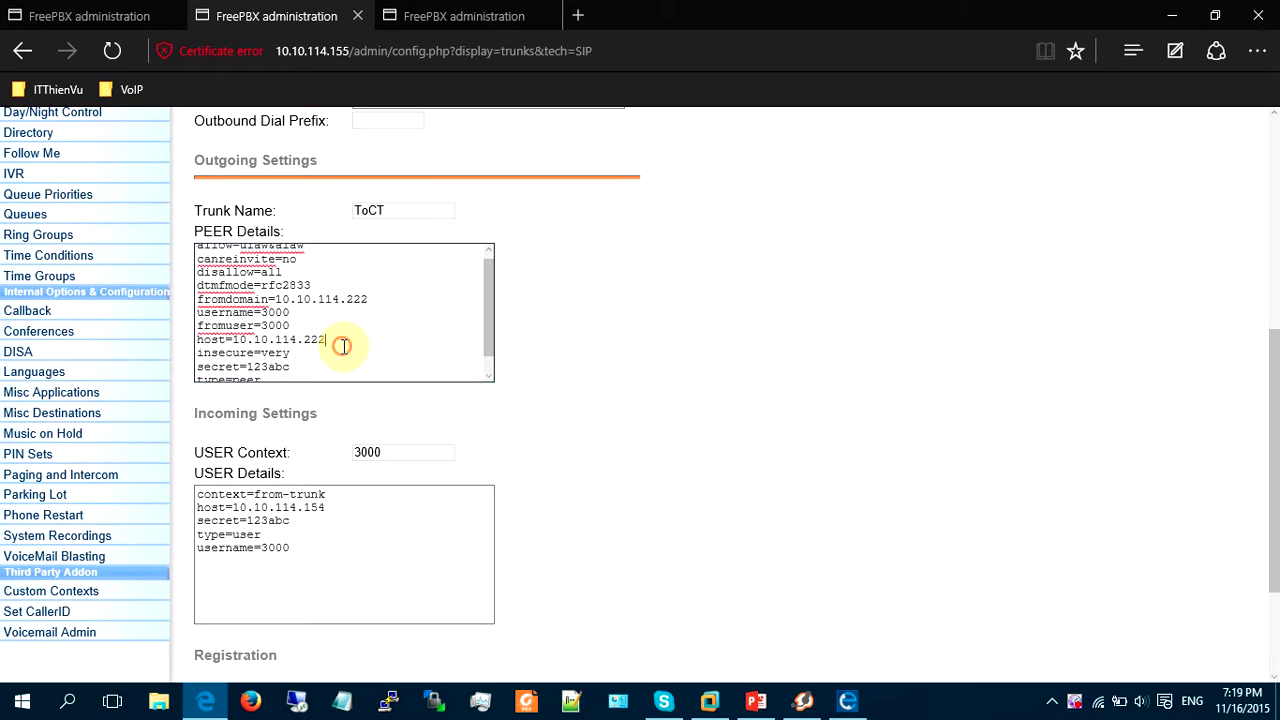
pyautogui.press('BackSpace')
pyautogui.press('BackSpace')
pyautogui.click(394, 305)
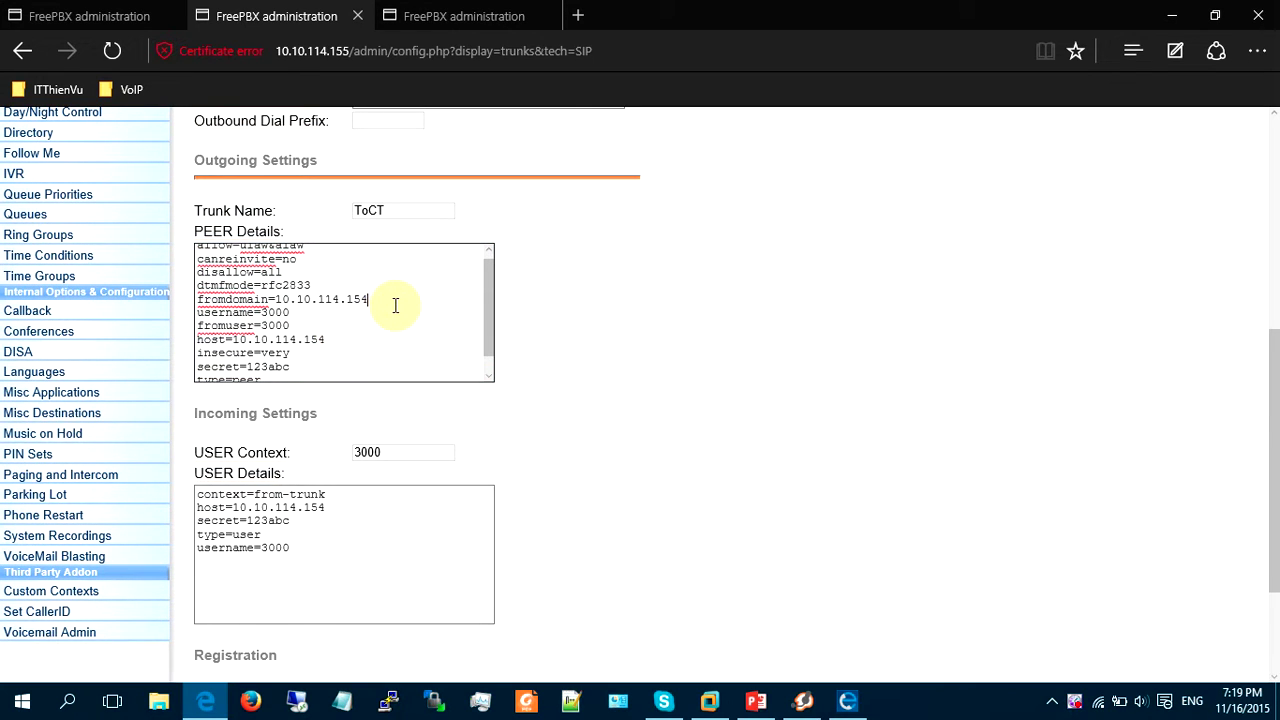
pyautogui.scroll(-2, 590, 460)
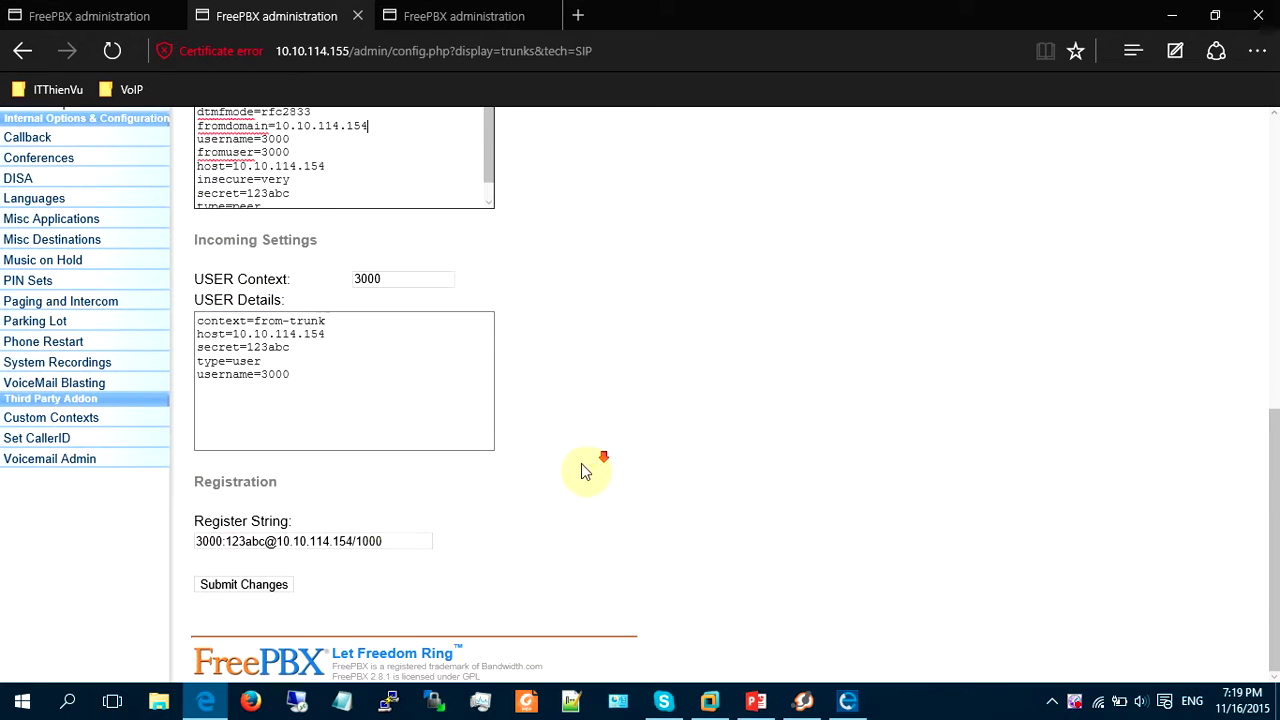
pyautogui.click(365, 541)
pyautogui.click(281, 596)
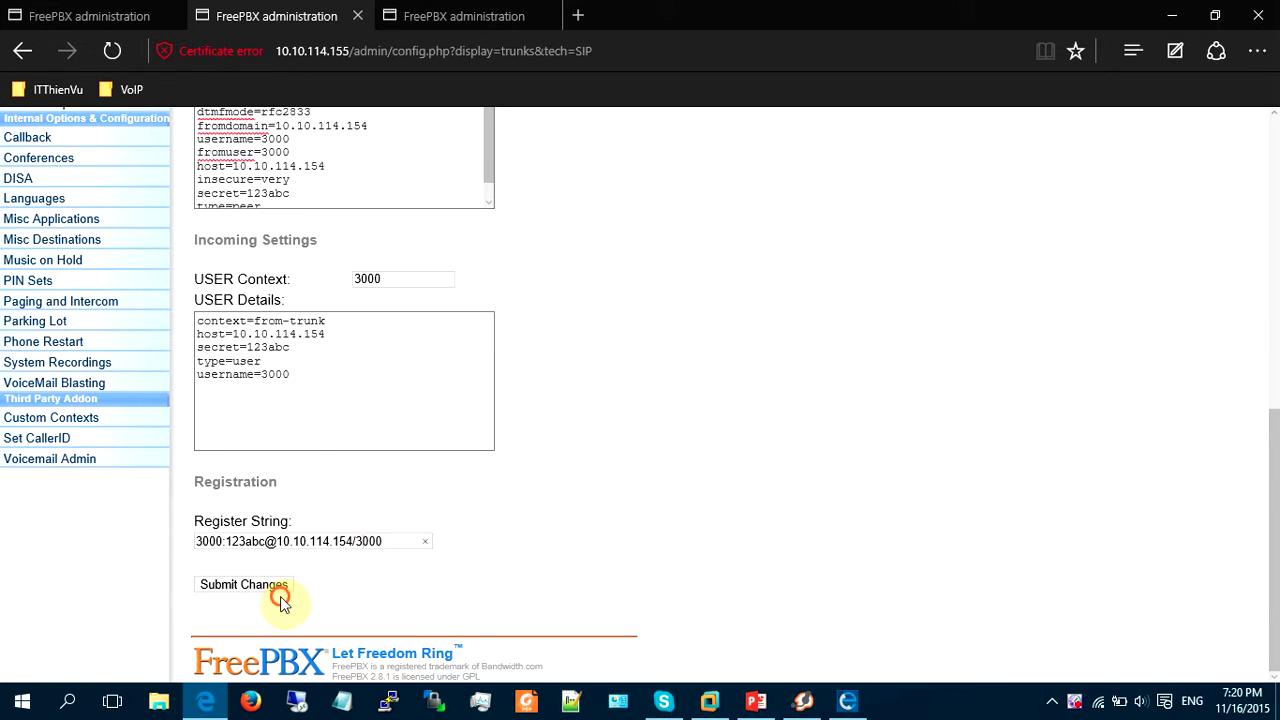
# Submit ToCT past the caller ID warning, apply and reload, close the extra tab, and open System Status.
pyautogui.click(271, 587)
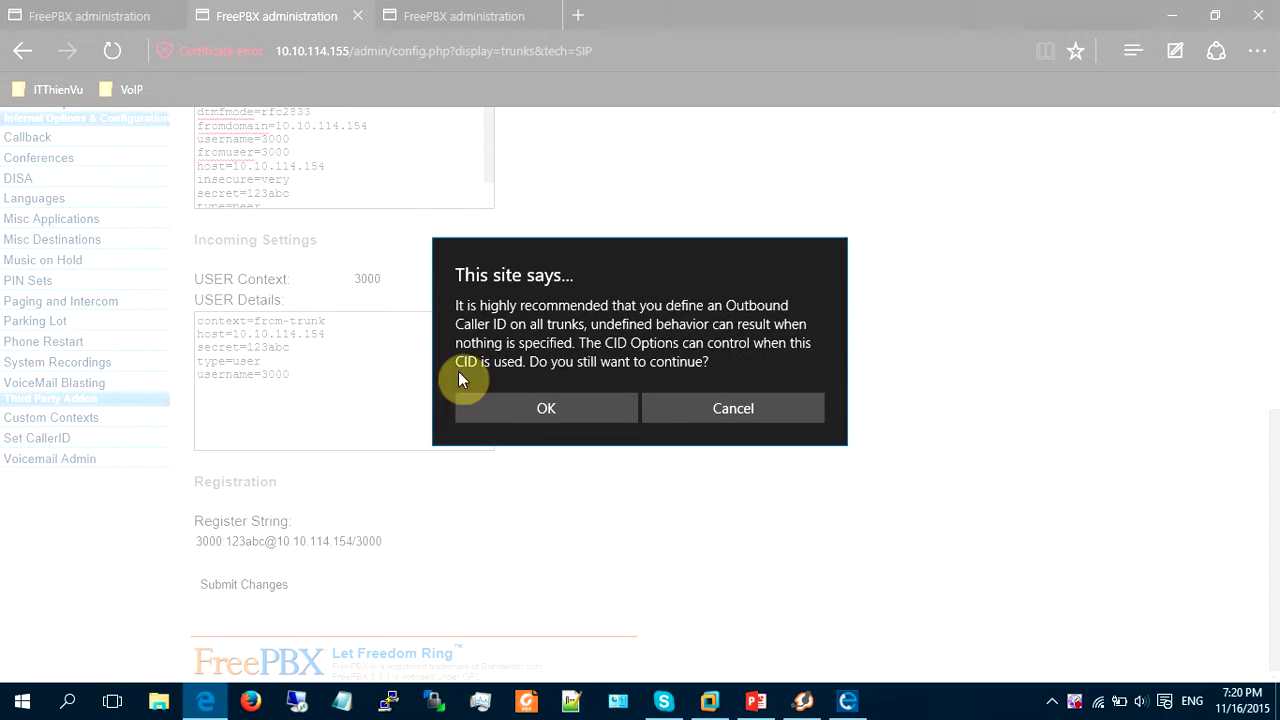
pyautogui.click(538, 388)
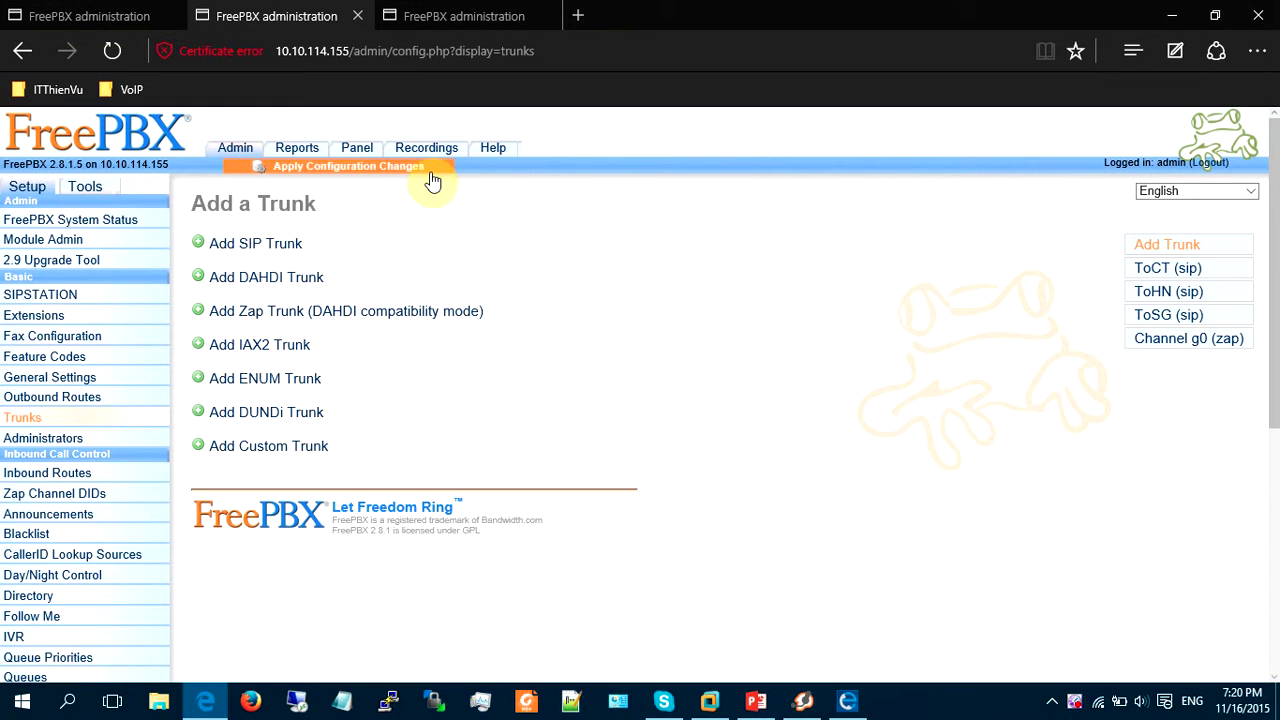
pyautogui.click(431, 178)
pyautogui.click(546, 348)
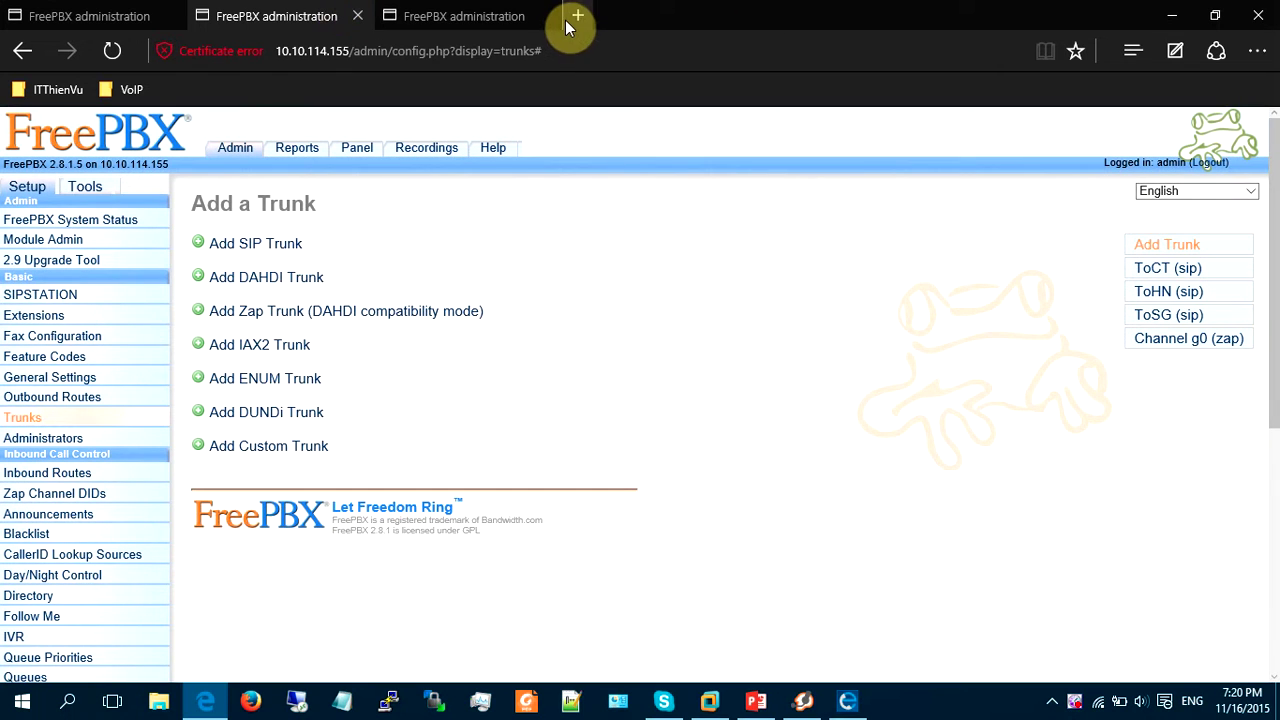
pyautogui.click(550, 22)
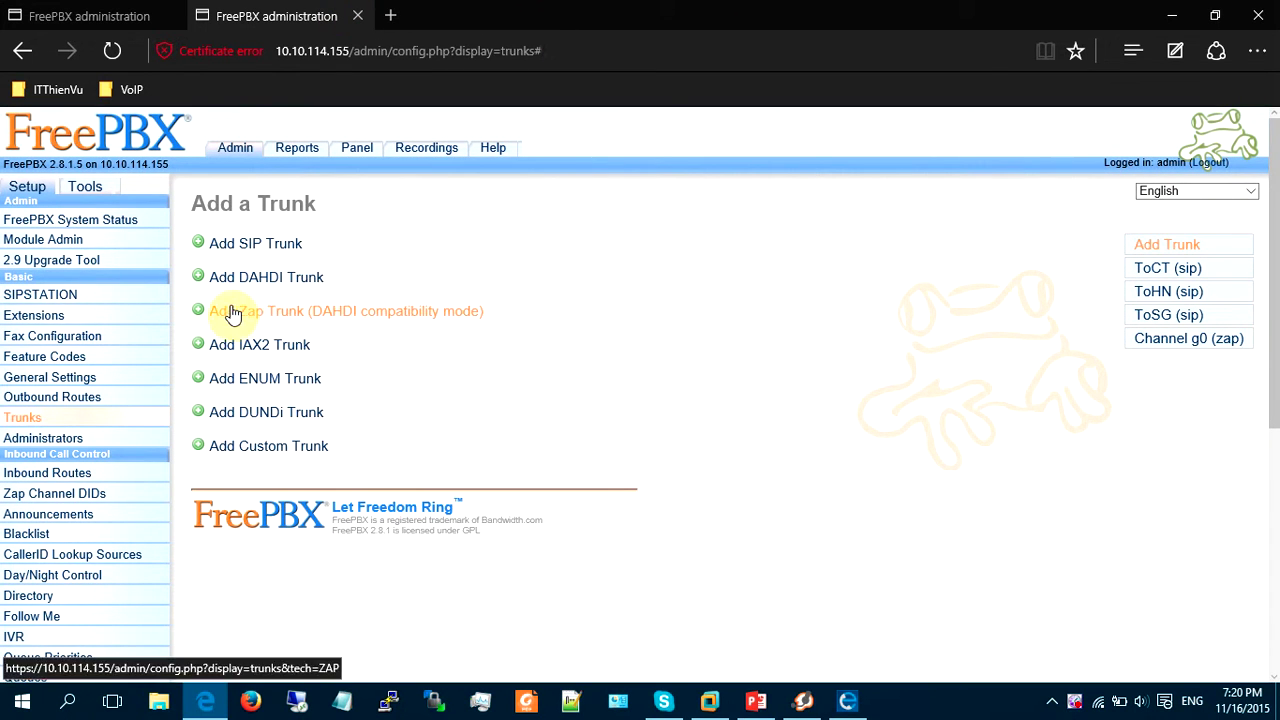
pyautogui.click(72, 224)
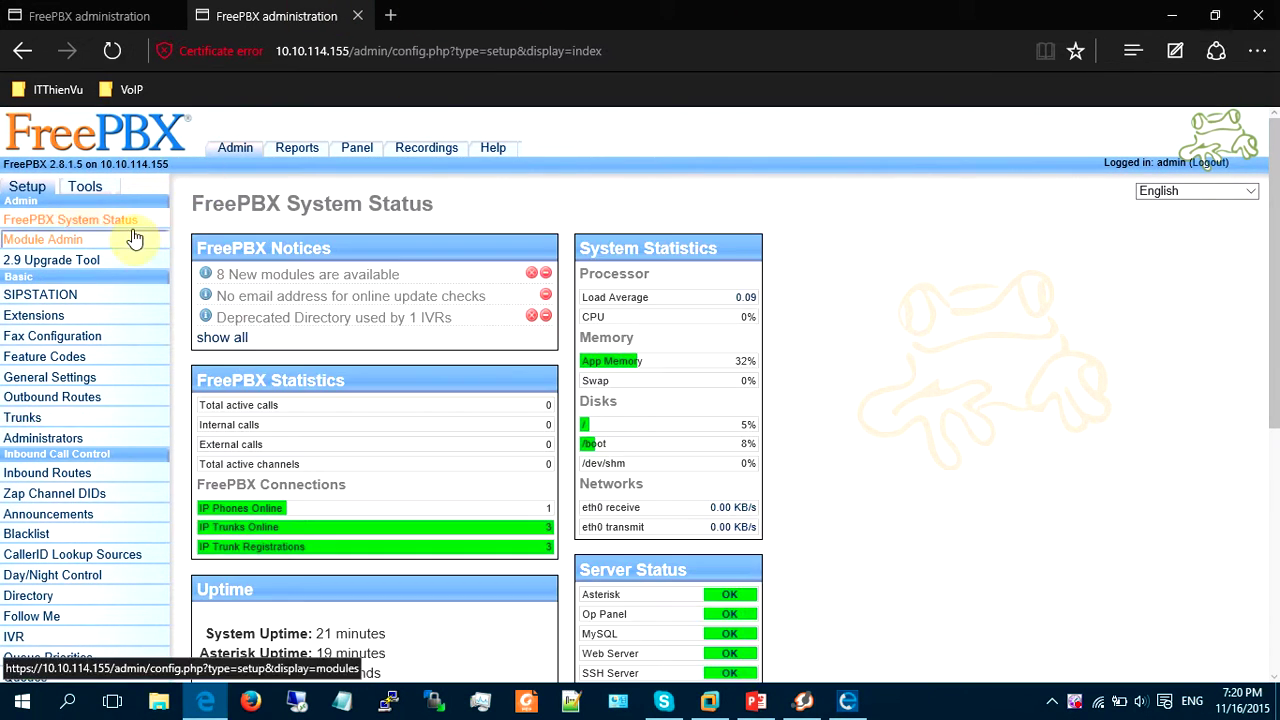
# Run 'sip show peers' in the Asterisk CLI on 10.10.114.154 to confirm peer 3000 is online.
pyautogui.click(112, 50)
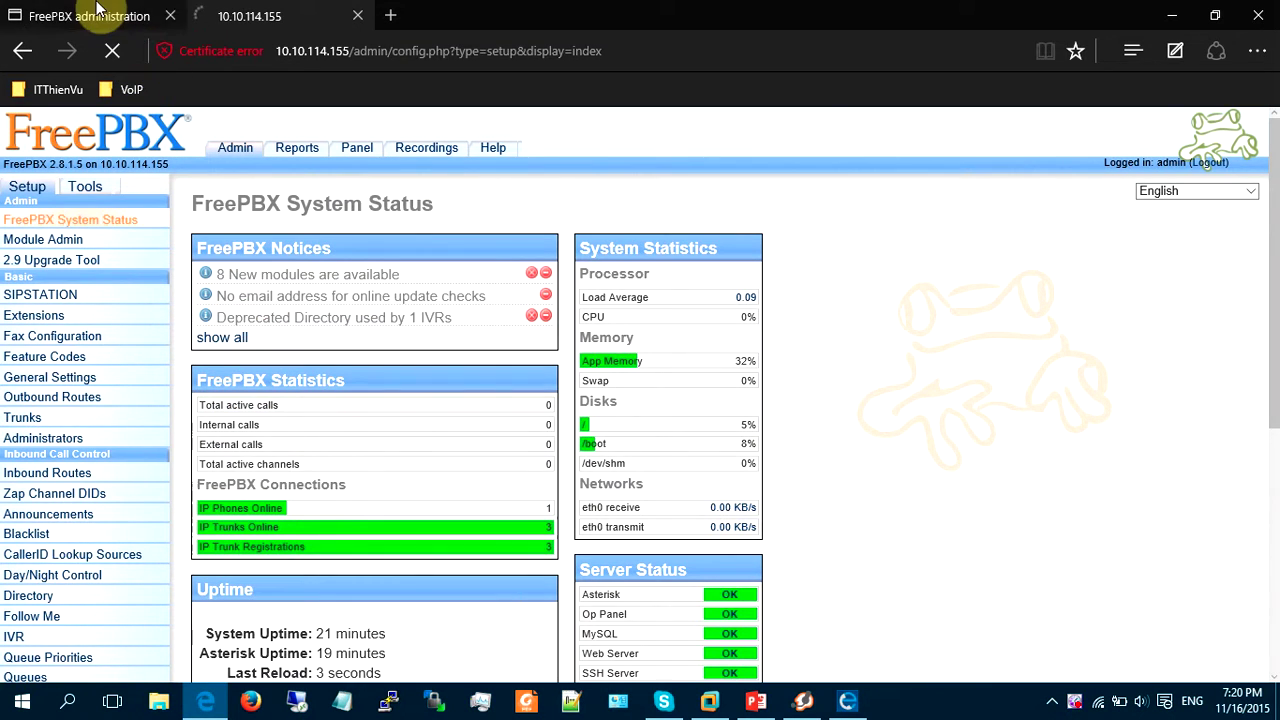
pyautogui.click(97, 14)
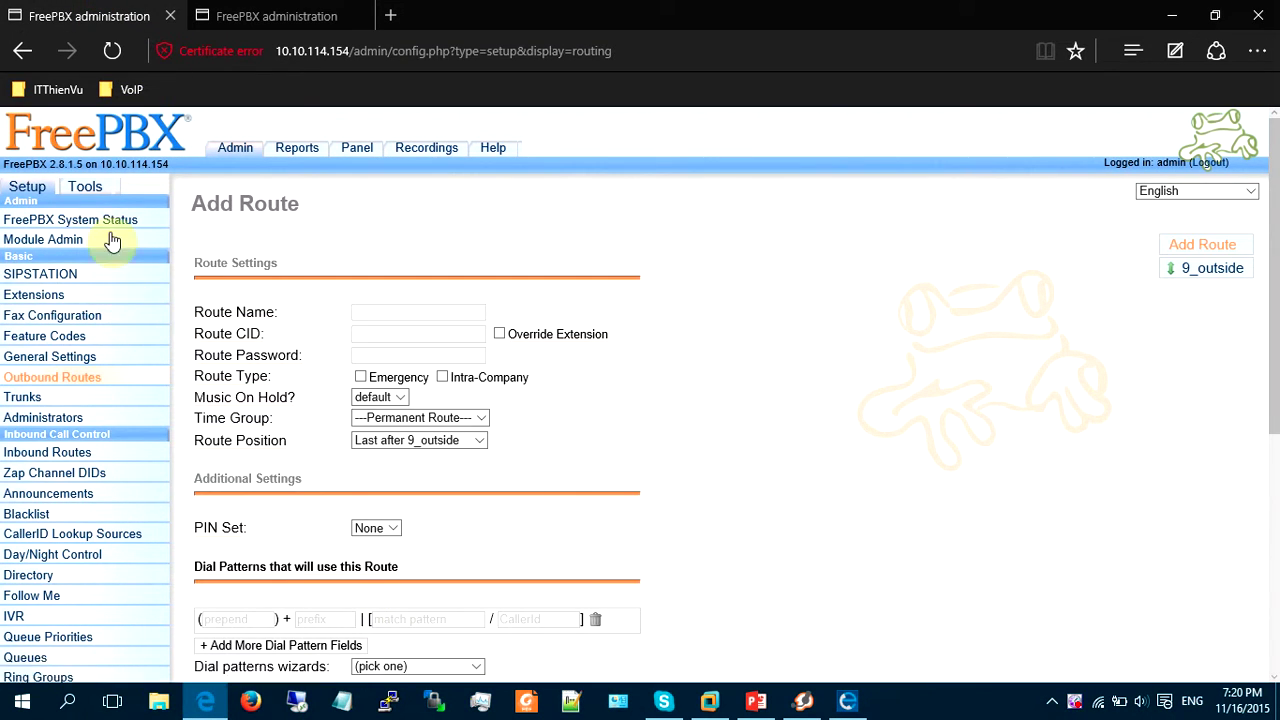
pyautogui.click(106, 194)
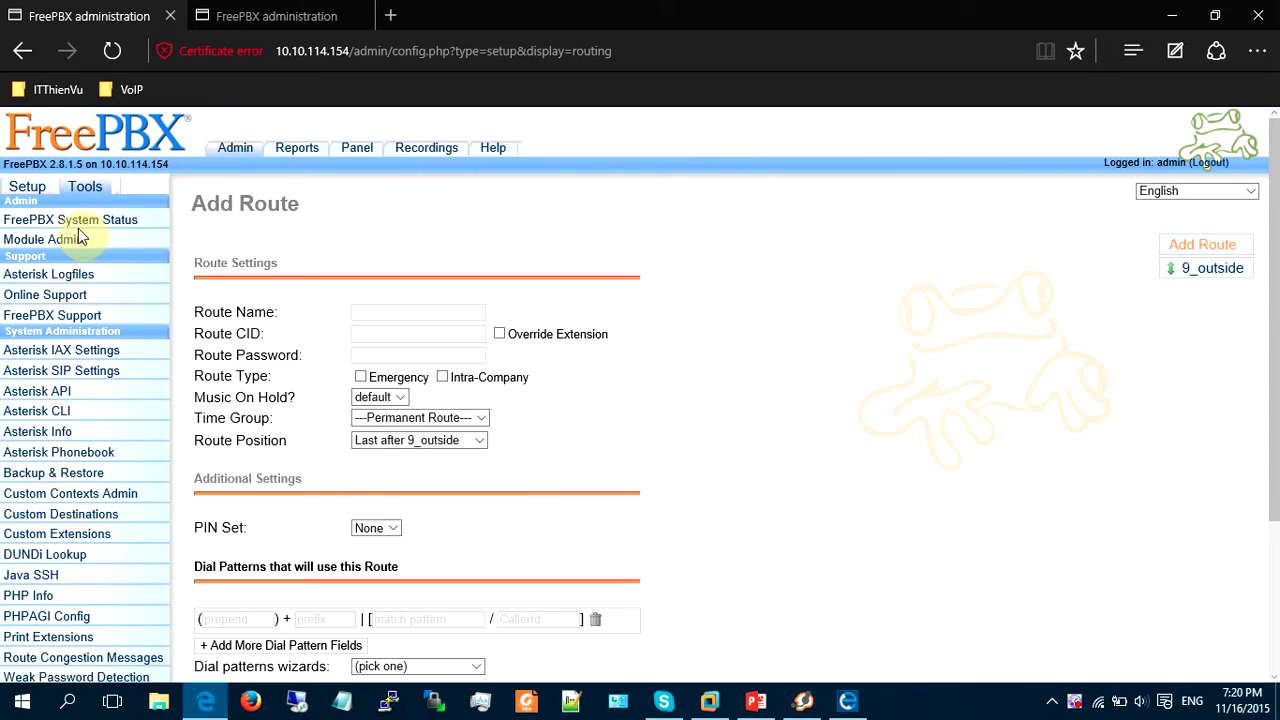
pyautogui.click(45, 411)
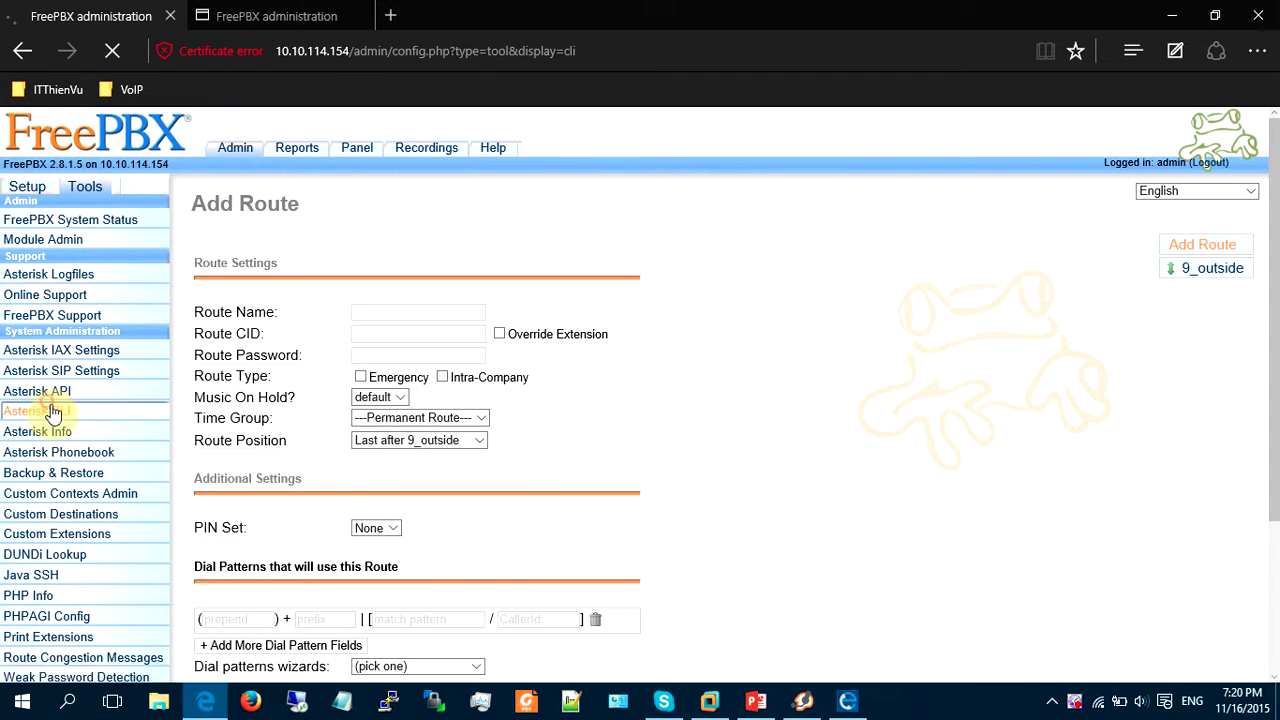
pyautogui.click(452, 247)
pyautogui.click(322, 354)
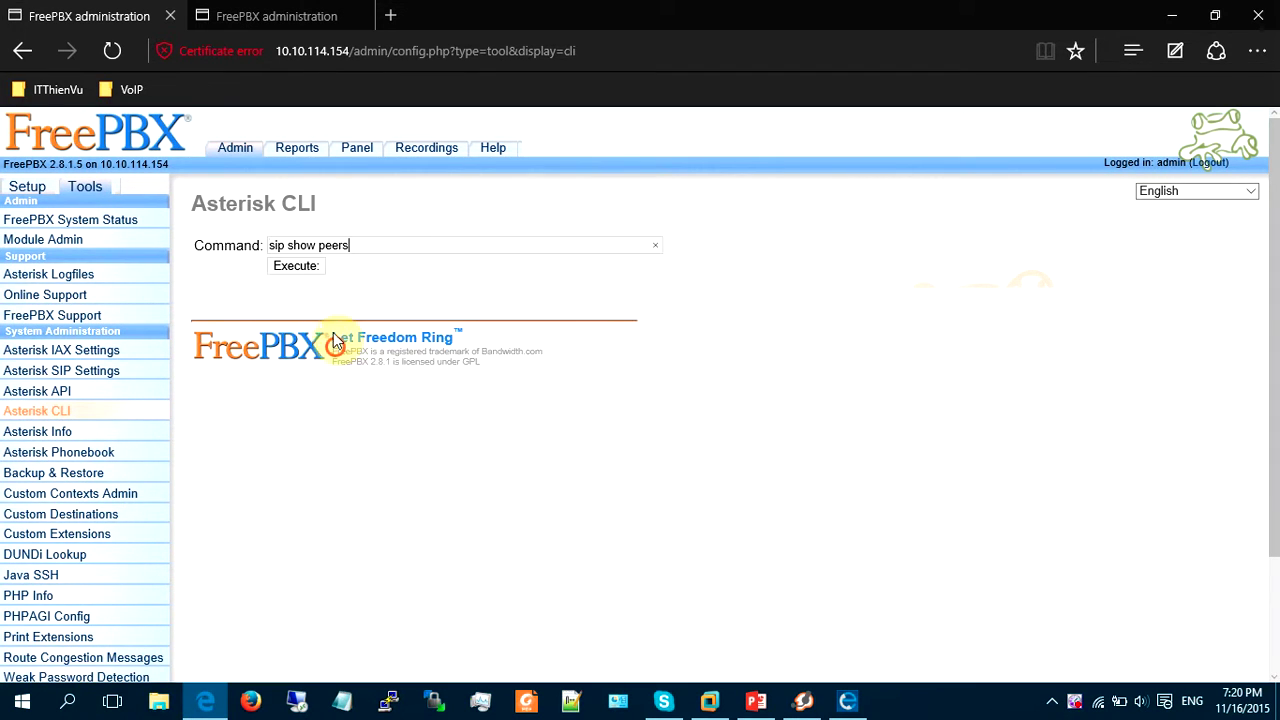
pyautogui.click(298, 266)
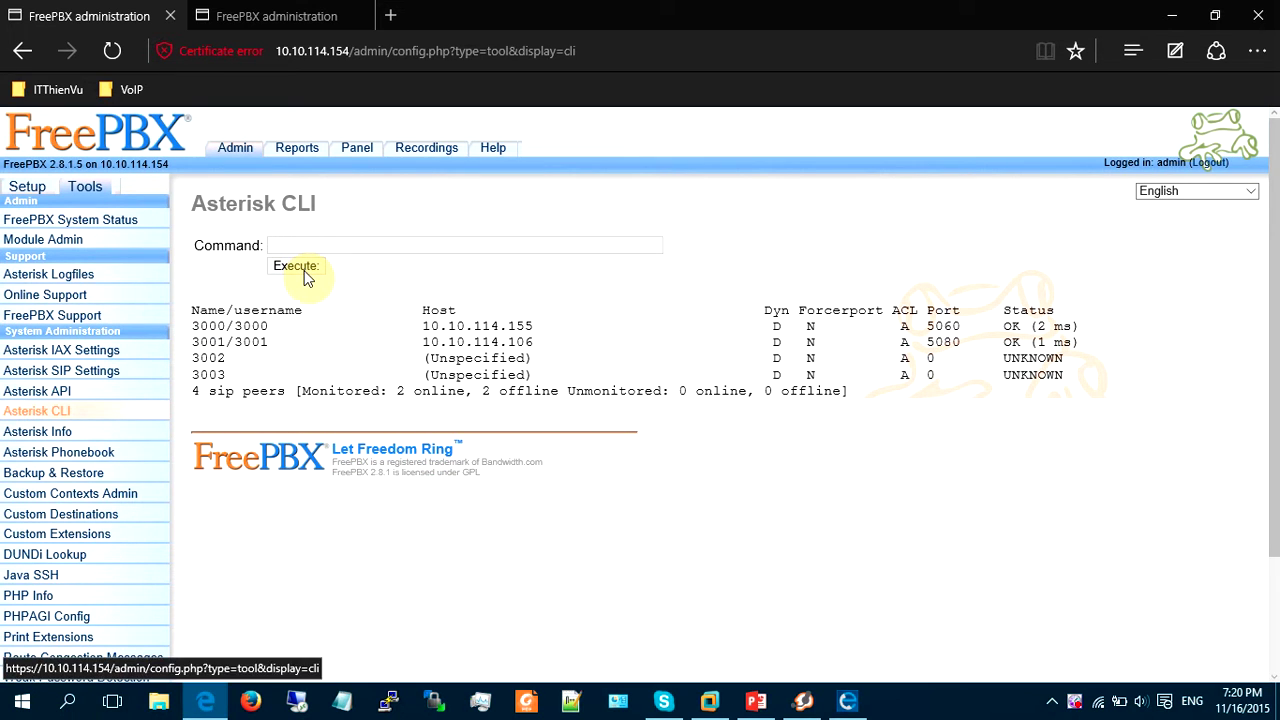
# Go back to the 10.10.114.155 System Status page showing three trunks online.
pyautogui.click(210, 16)
pyautogui.click(110, 16)
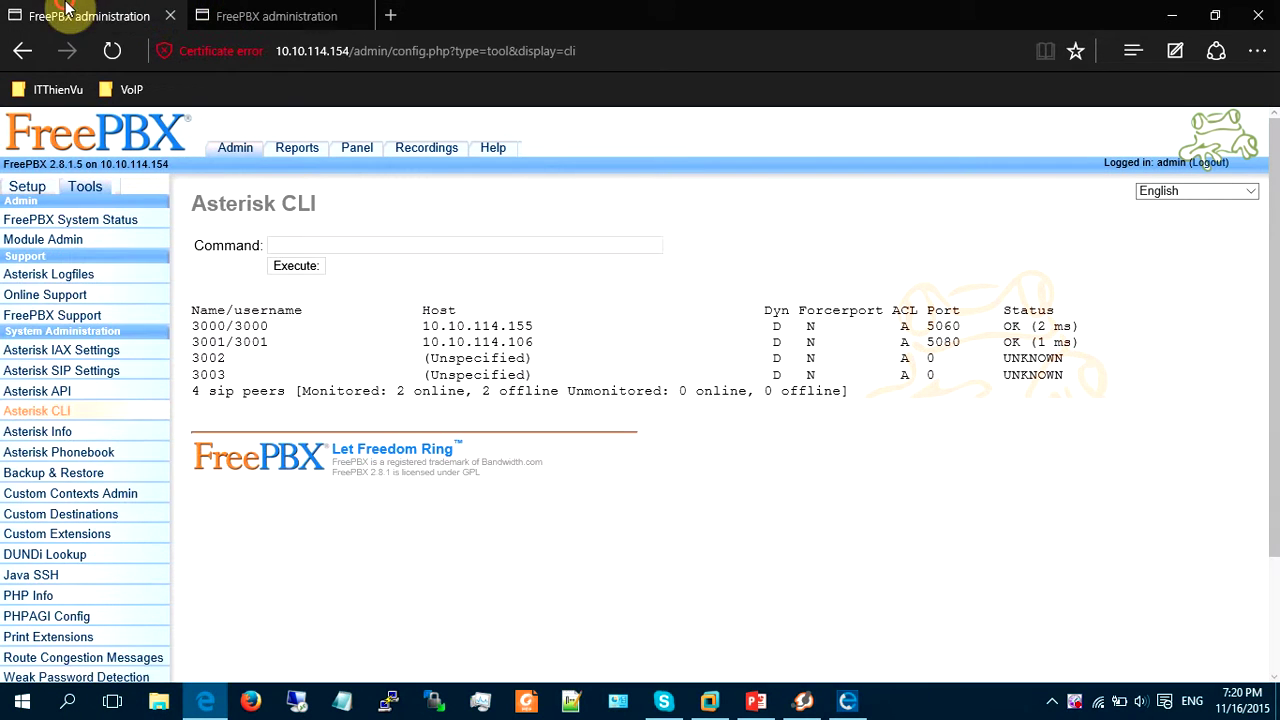
pyautogui.click(240, 16)
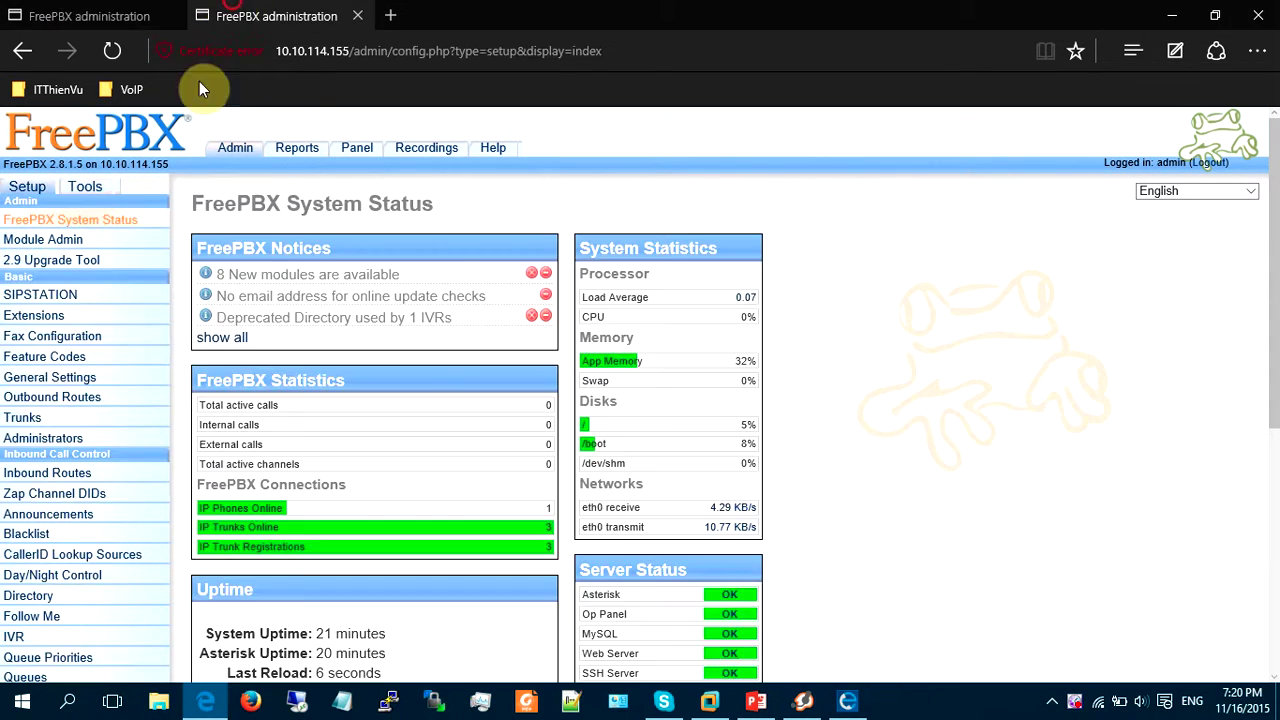
# Start a new outbound route named ToCT with dial pattern 3XXX.
pyautogui.click(60, 400)
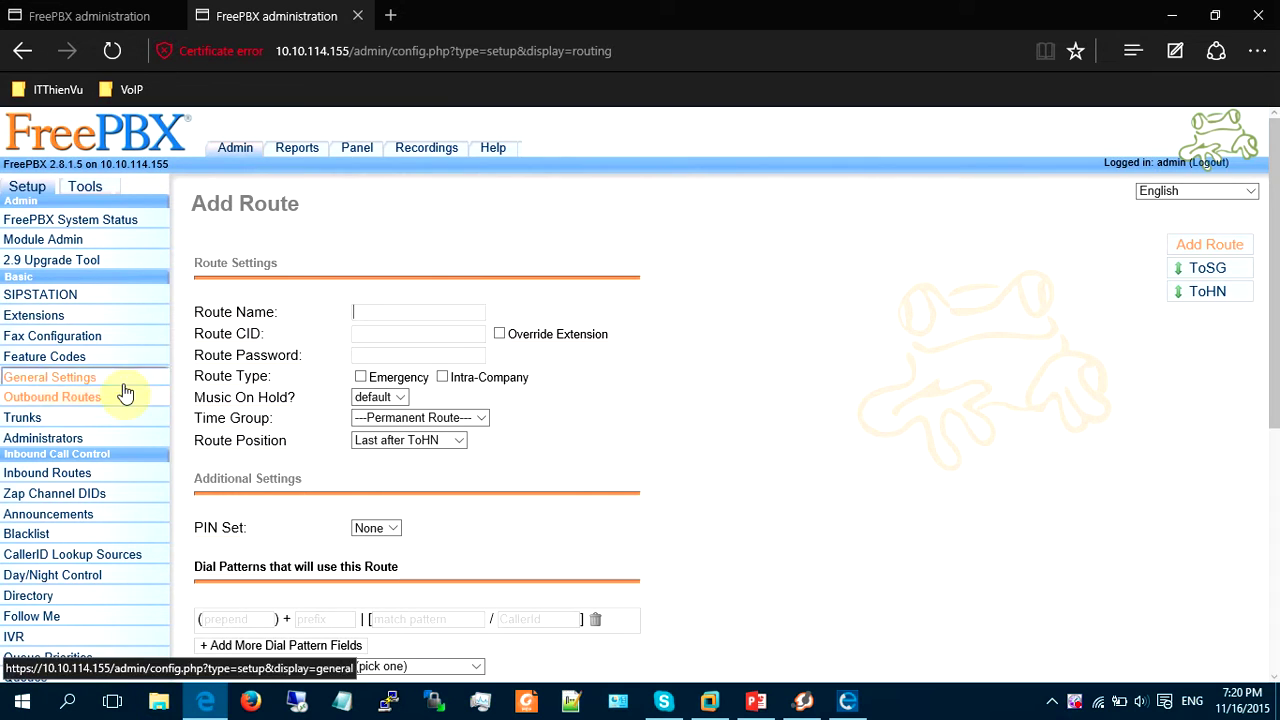
pyautogui.click(455, 314)
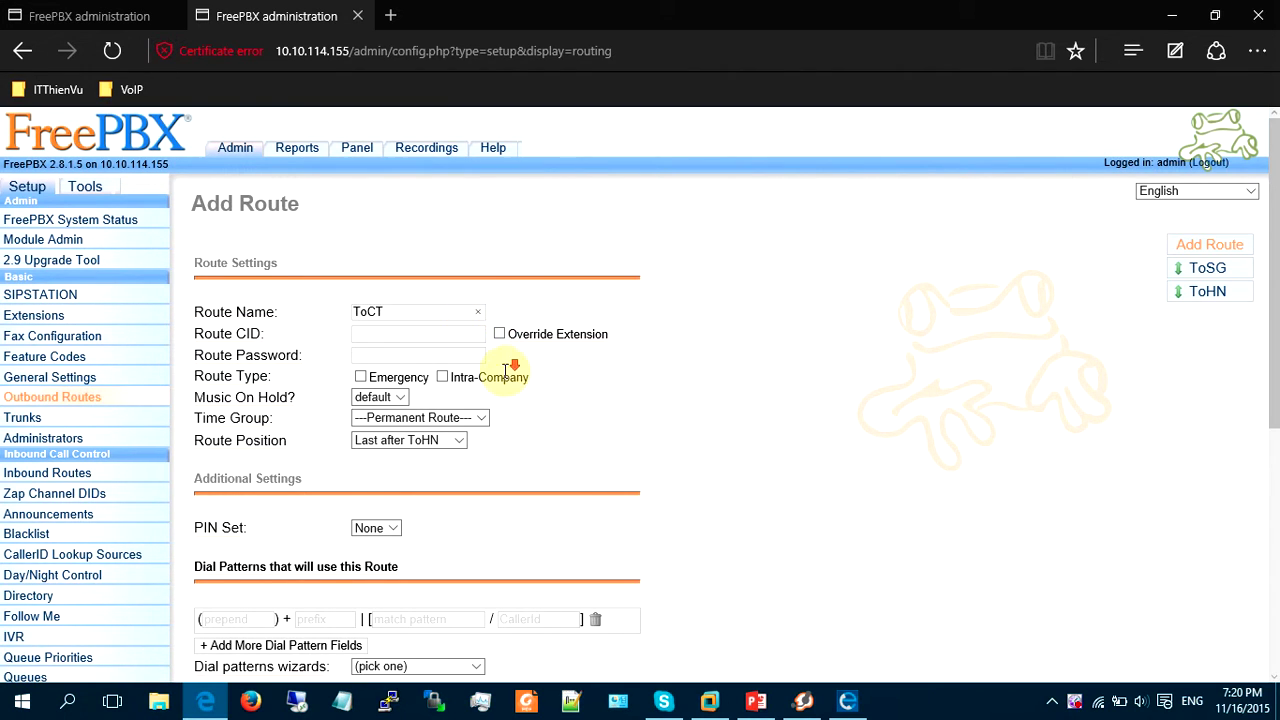
pyautogui.scroll(-3, 500, 370)
pyautogui.click(416, 441)
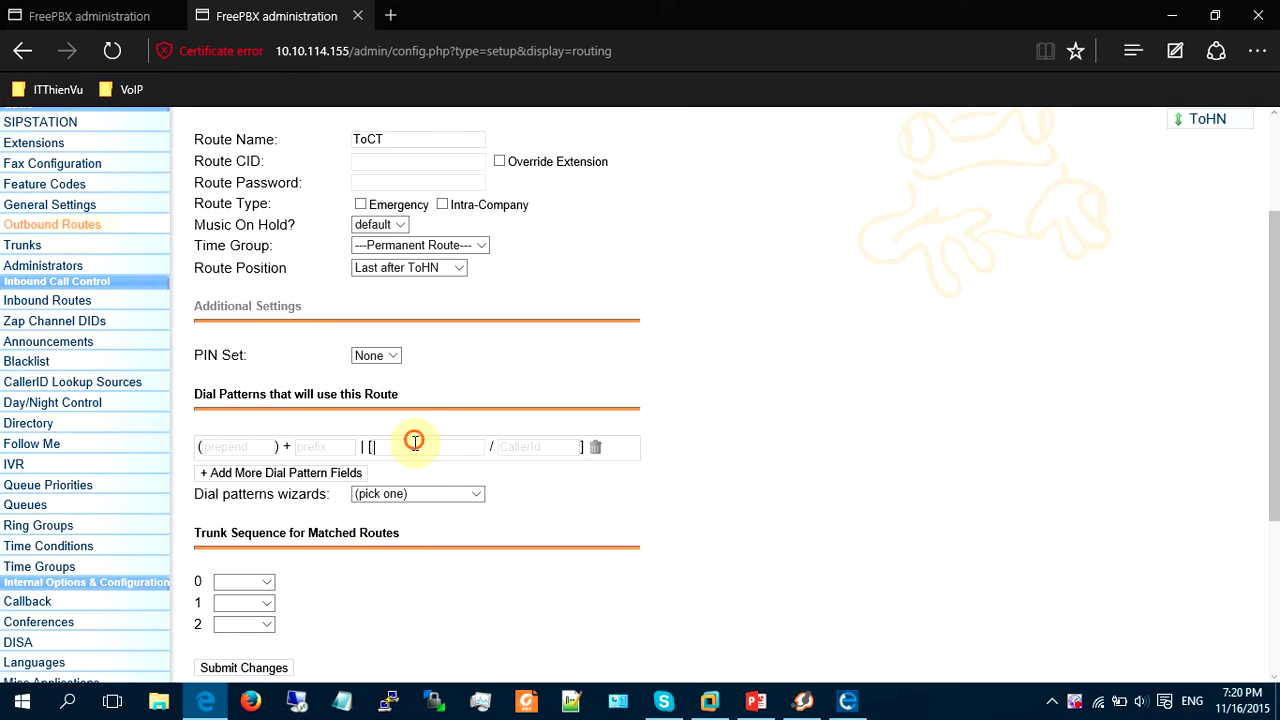
pyautogui.write('3XXX')
# Set trunk sequence 0 to ToCT, submit the route, and apply the configuration with reload.
pyautogui.click(262, 581)
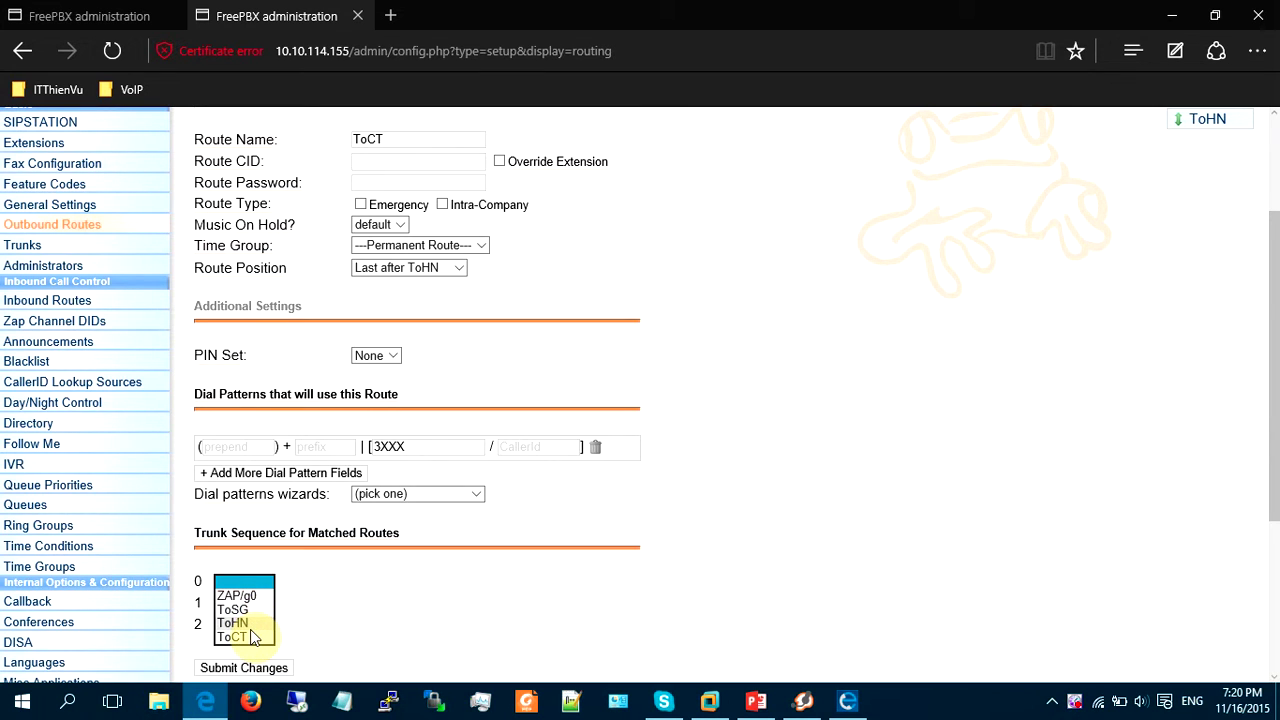
pyautogui.click(250, 636)
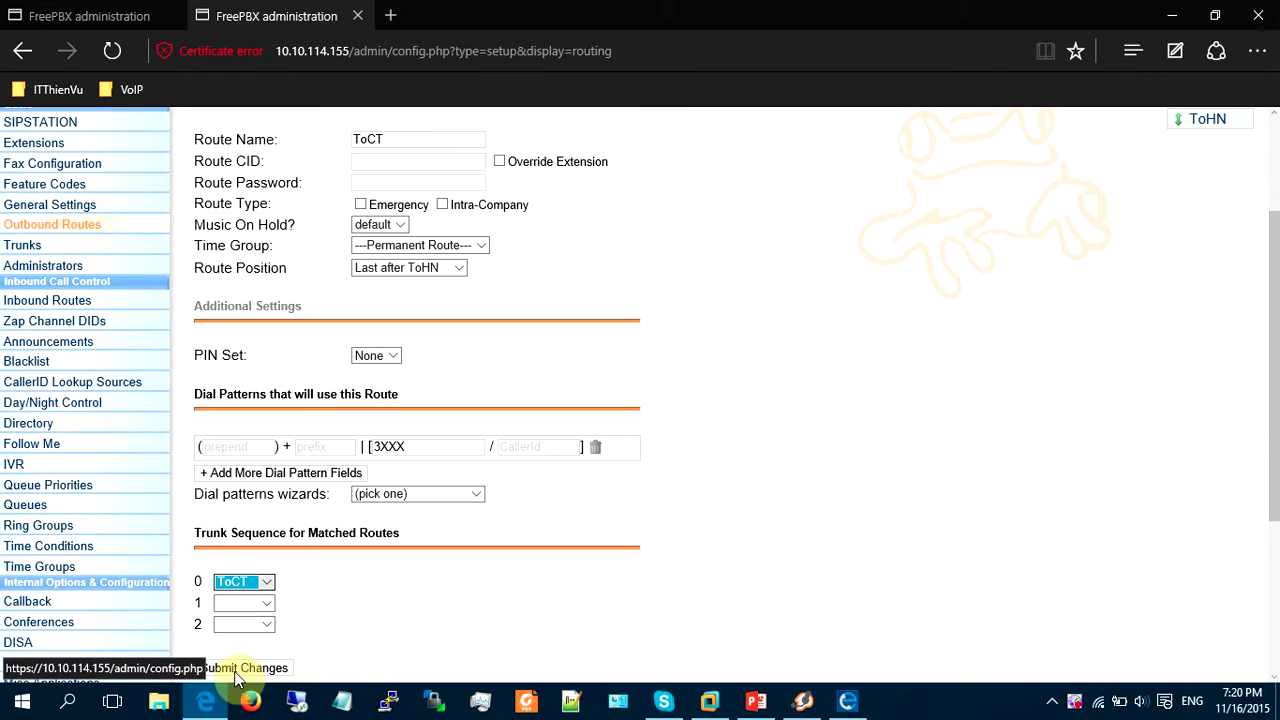
pyautogui.click(238, 672)
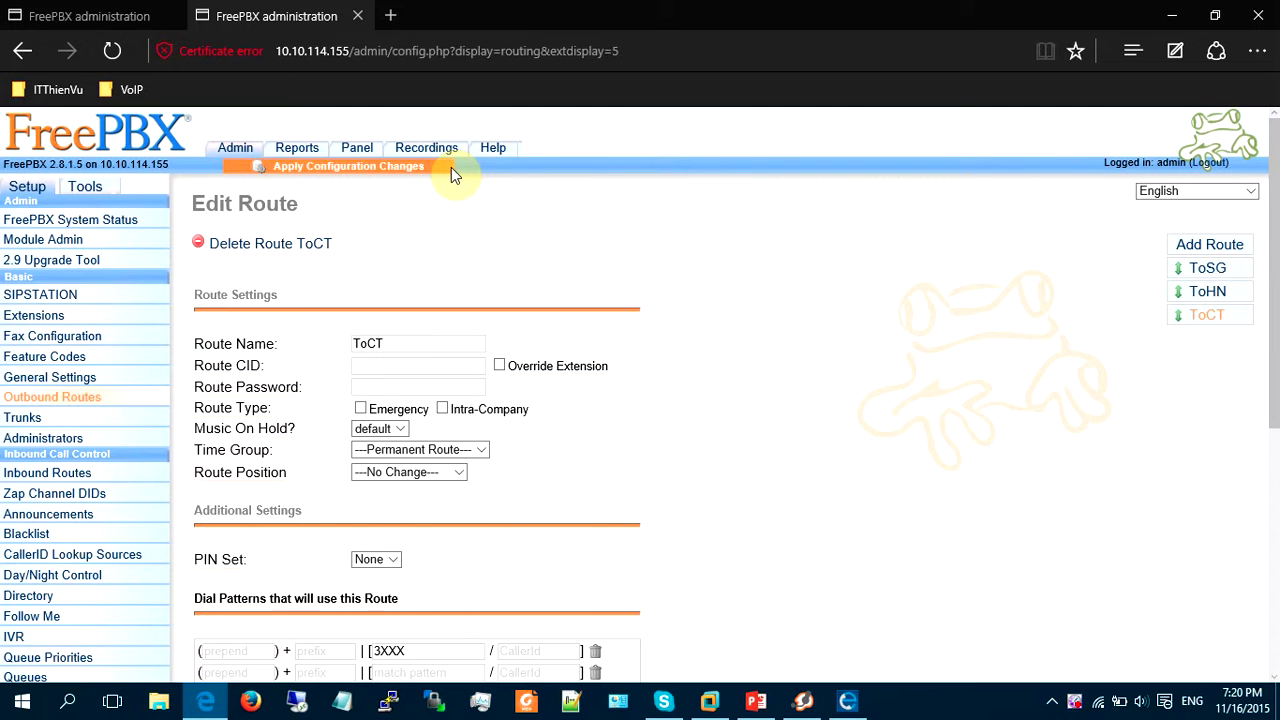
pyautogui.click(425, 170)
pyautogui.click(595, 350)
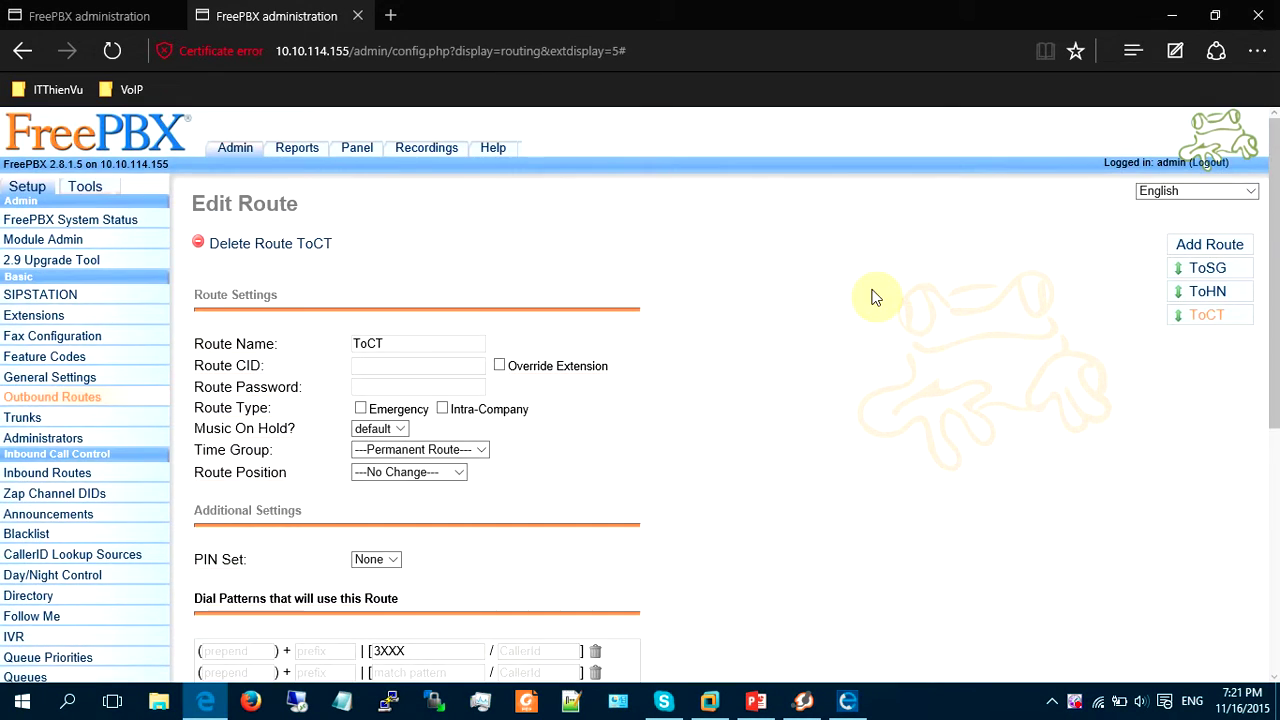
pyautogui.scroll(-2, 880, 295)
# Place a Zoiper test call to 3001 and hang up once it rings.
pyautogui.click(806, 701)
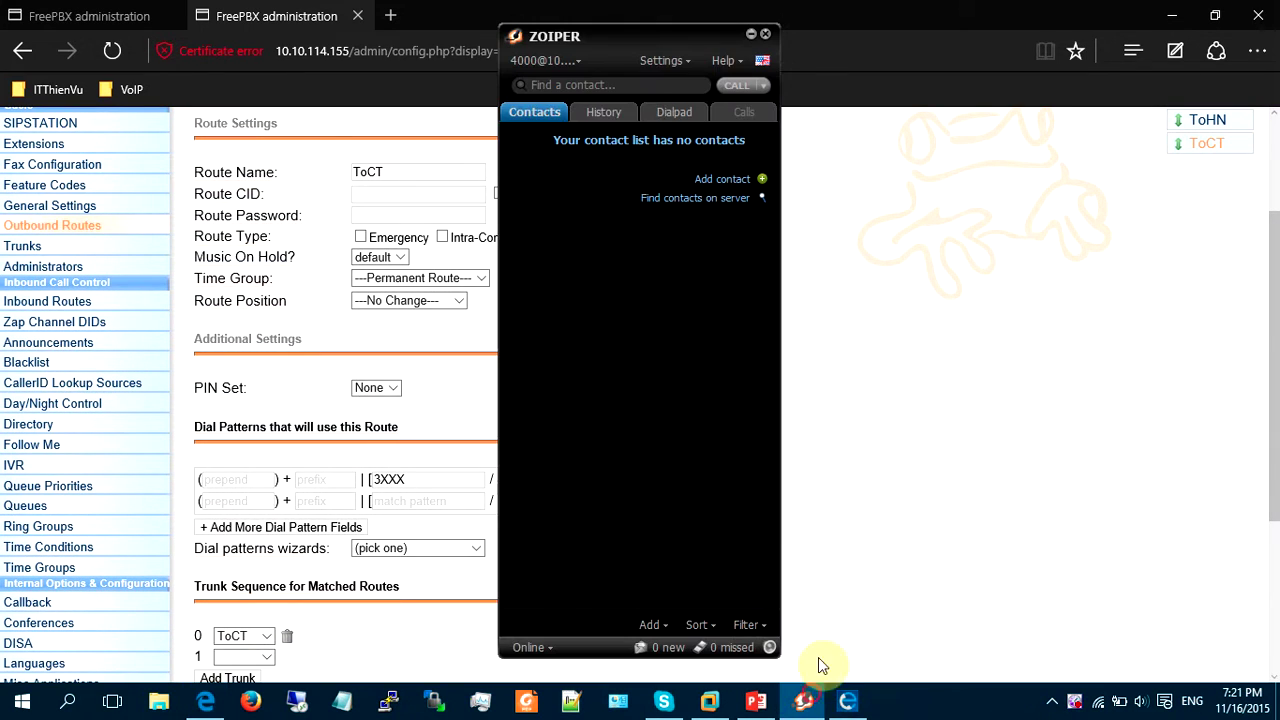
pyautogui.click(624, 81)
pyautogui.write('3001')
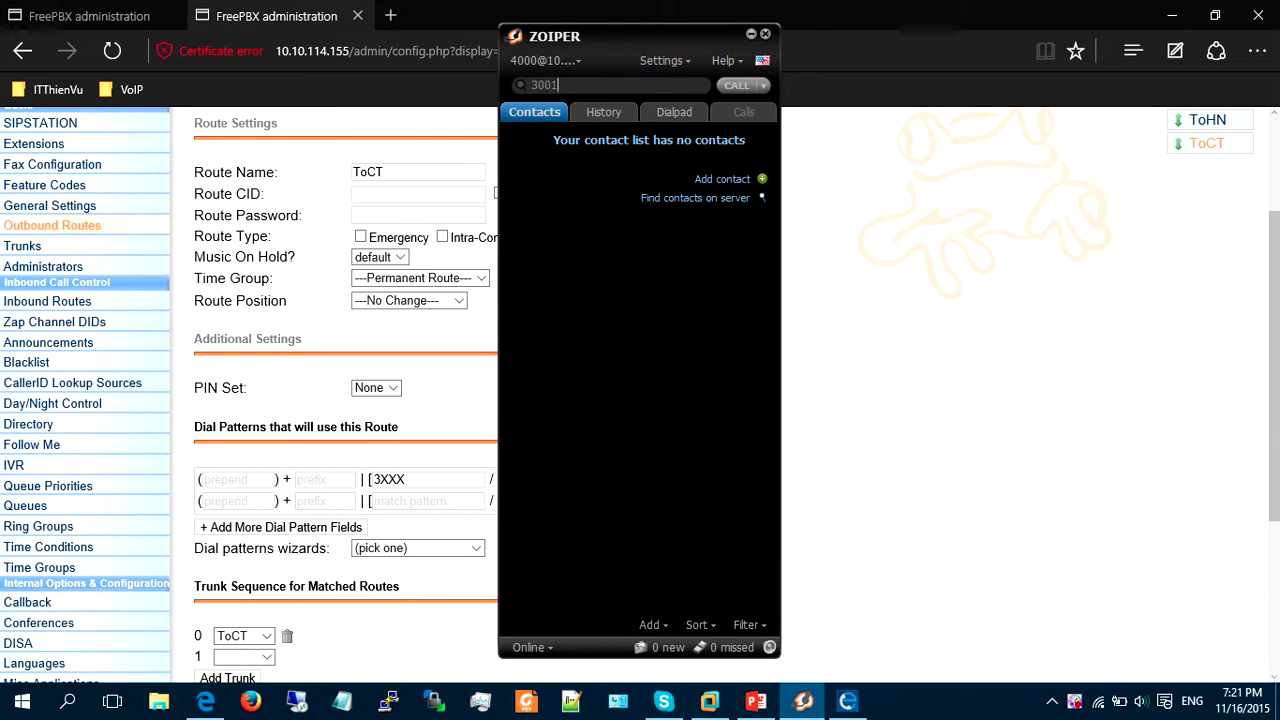
pyautogui.press('Return')
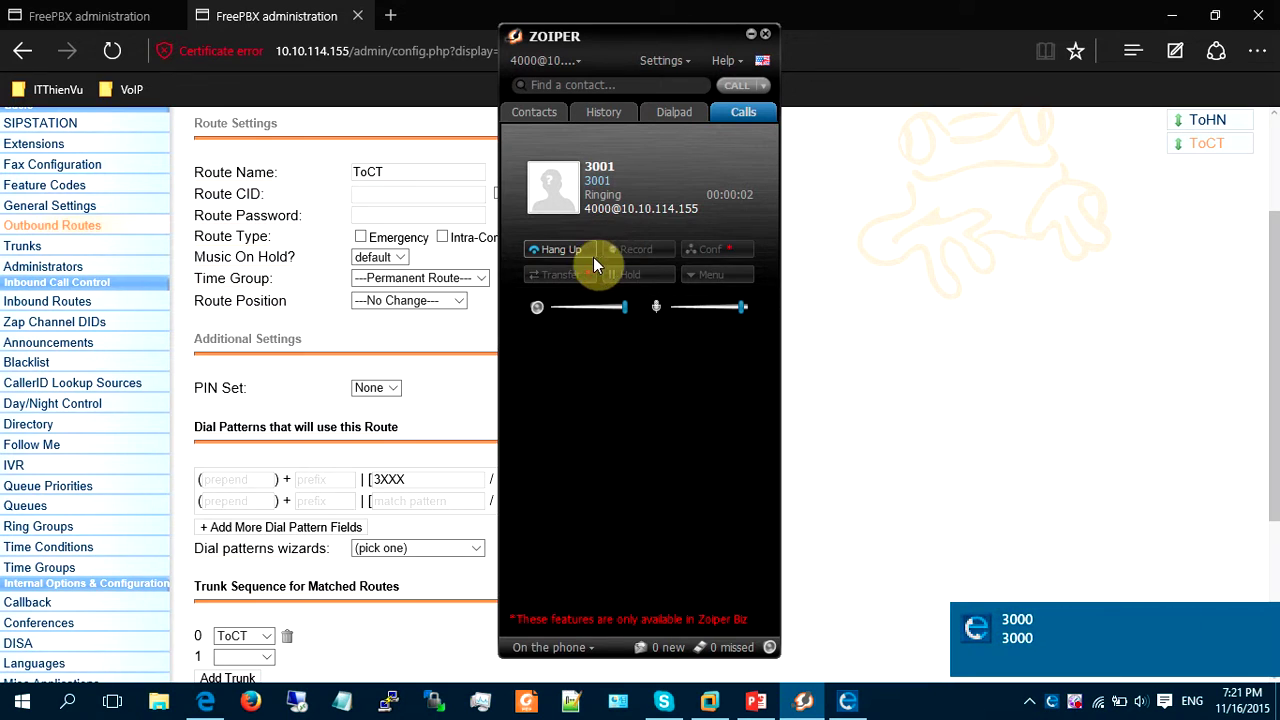
pyautogui.click(549, 249)
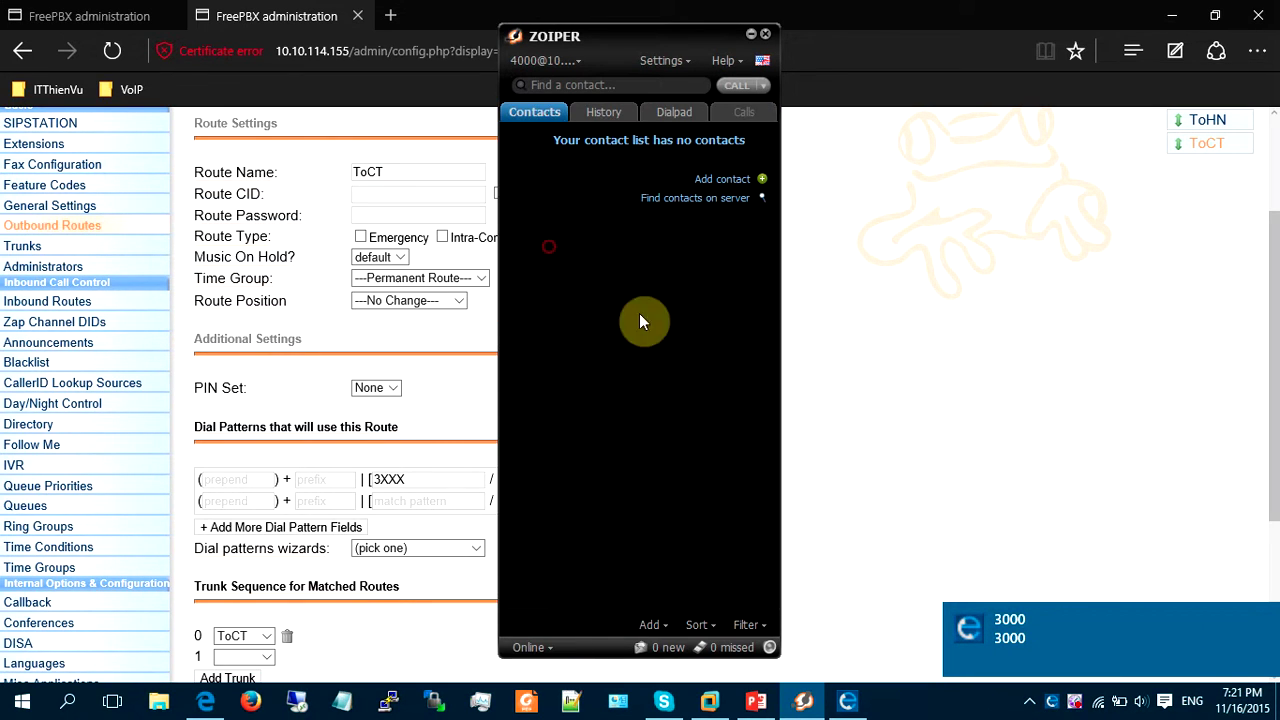
# Dismiss the incoming and missed call notifications and return to the other server's FreePBX admin.
pyautogui.click(1267, 627)
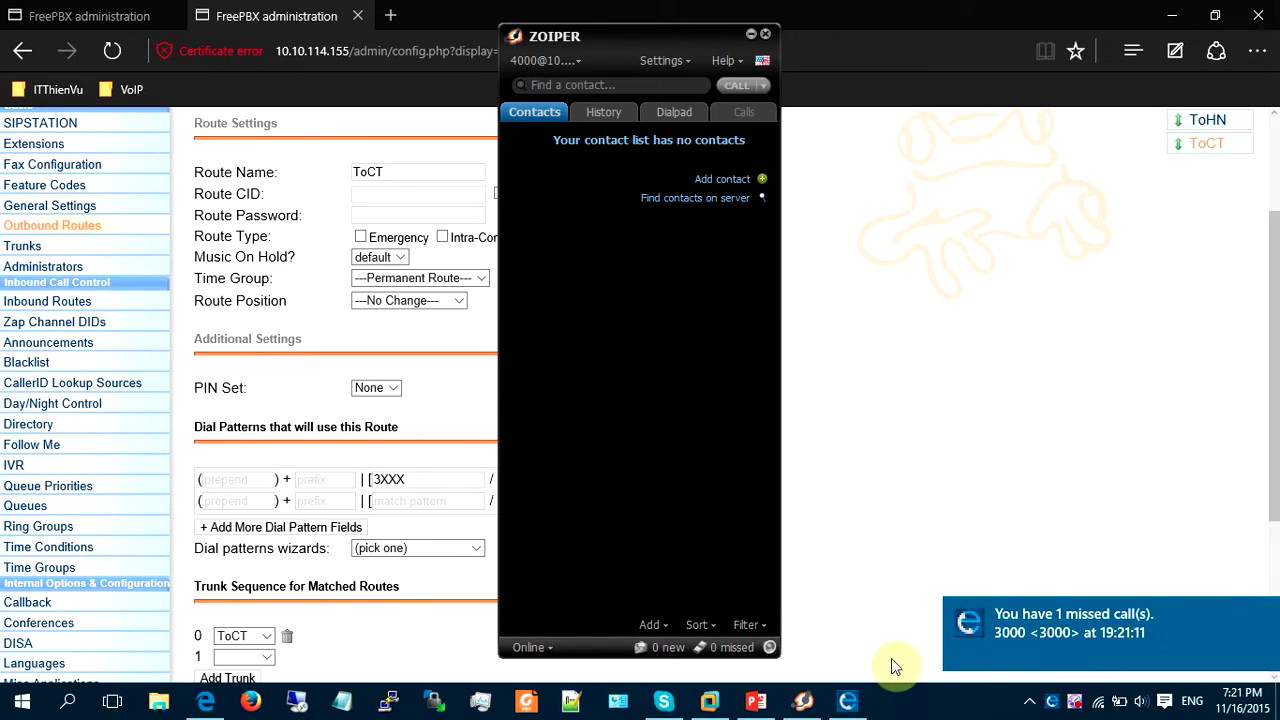
pyautogui.click(1267, 620)
pyautogui.click(1057, 491)
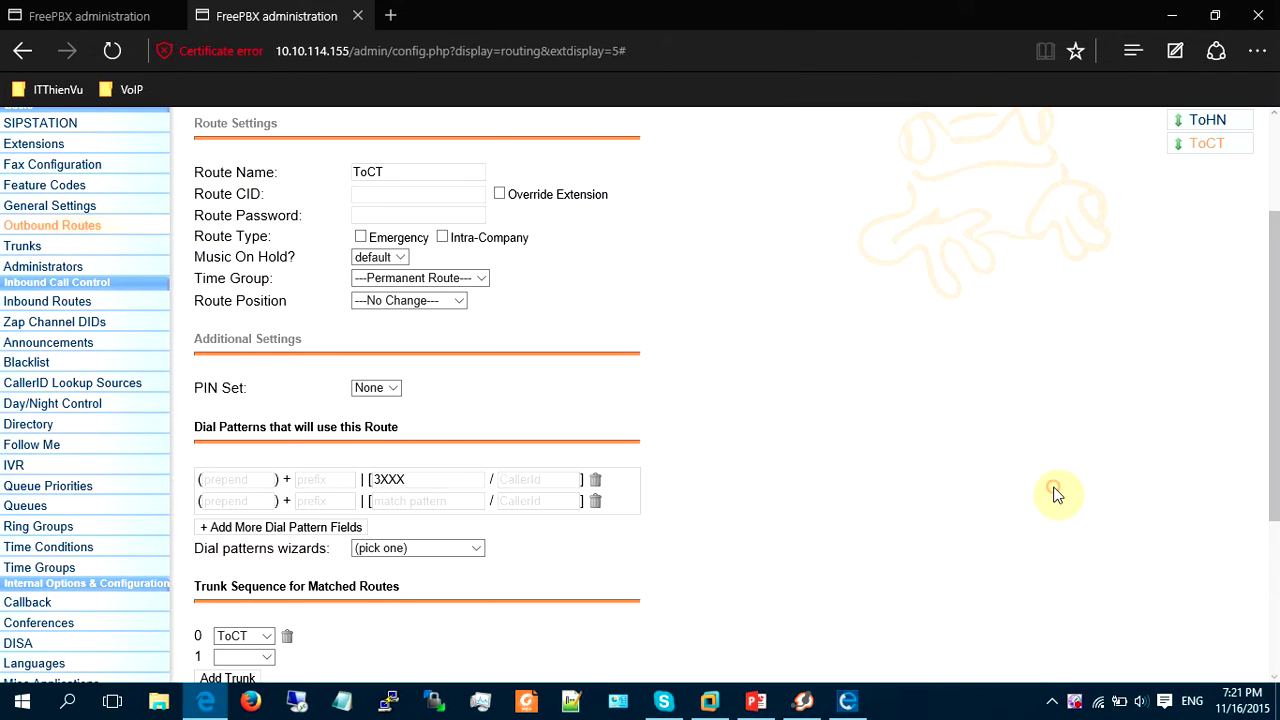
pyautogui.hotkey('ctrl', 'Tab')
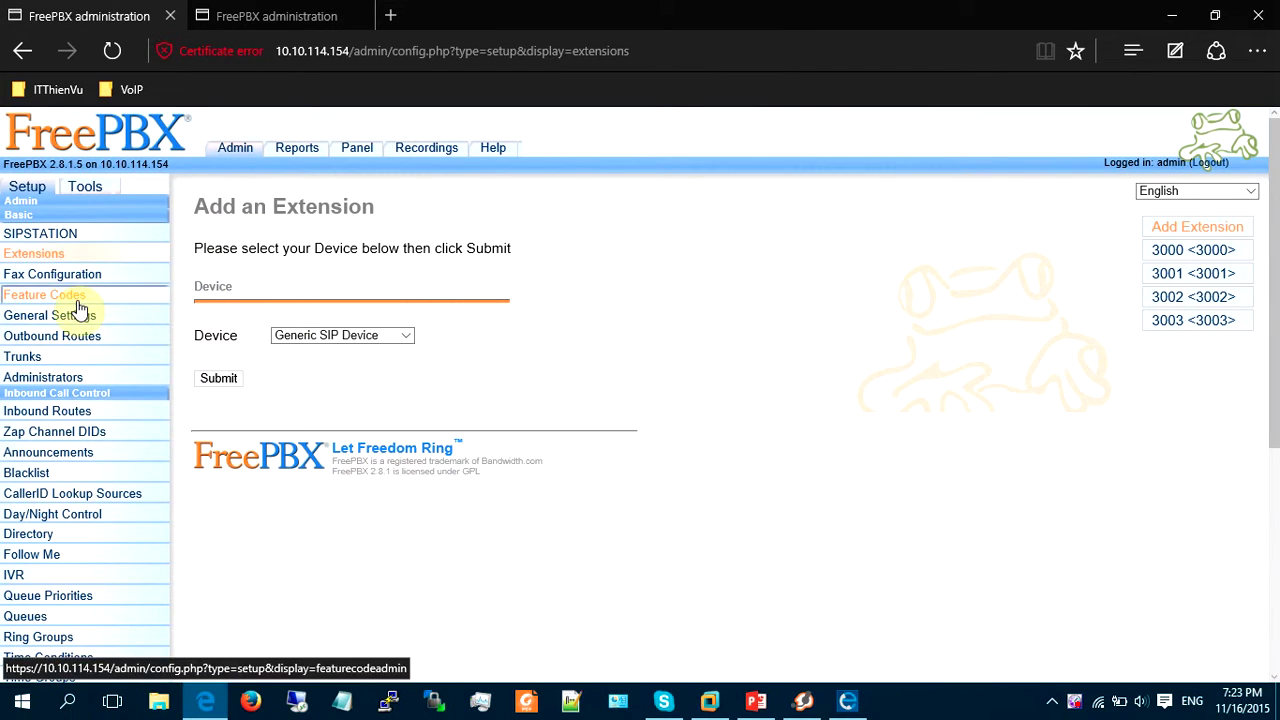
# From Trunks, add a SIP trunk on 10.10.114.154 and enter the trunk name ToSIP-proxy.
pyautogui.click(38, 362)
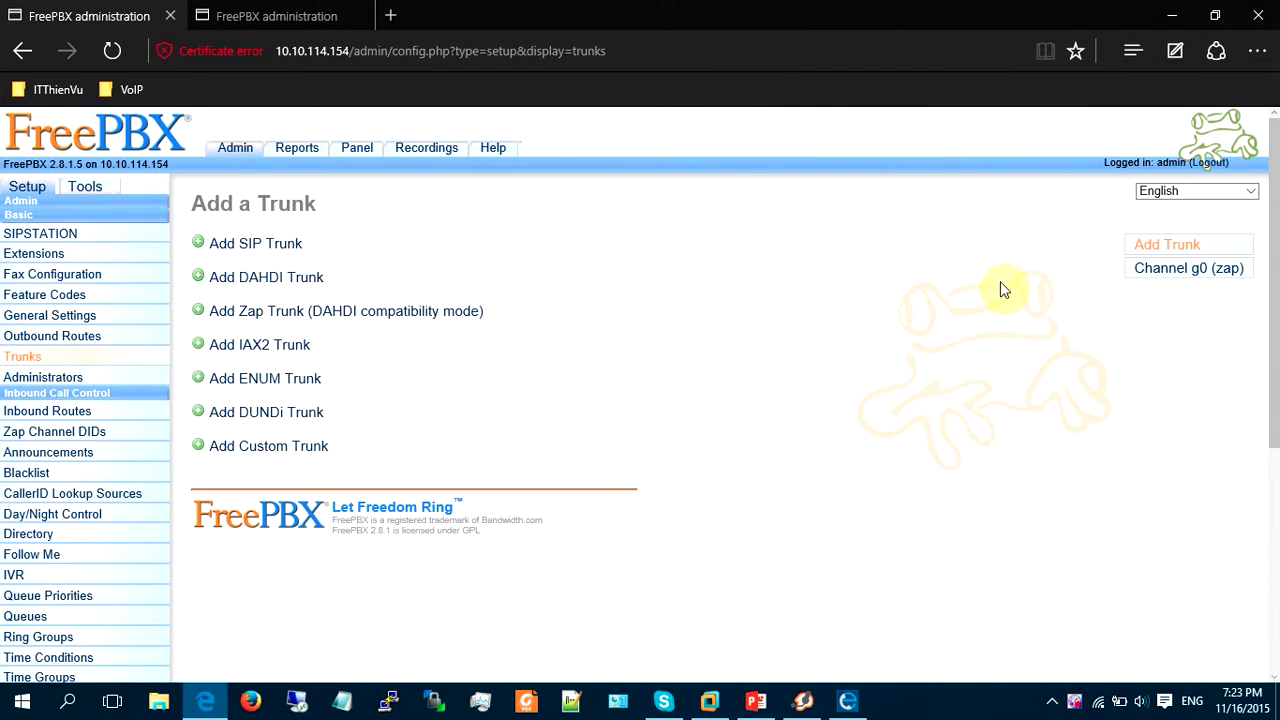
pyautogui.click(230, 250)
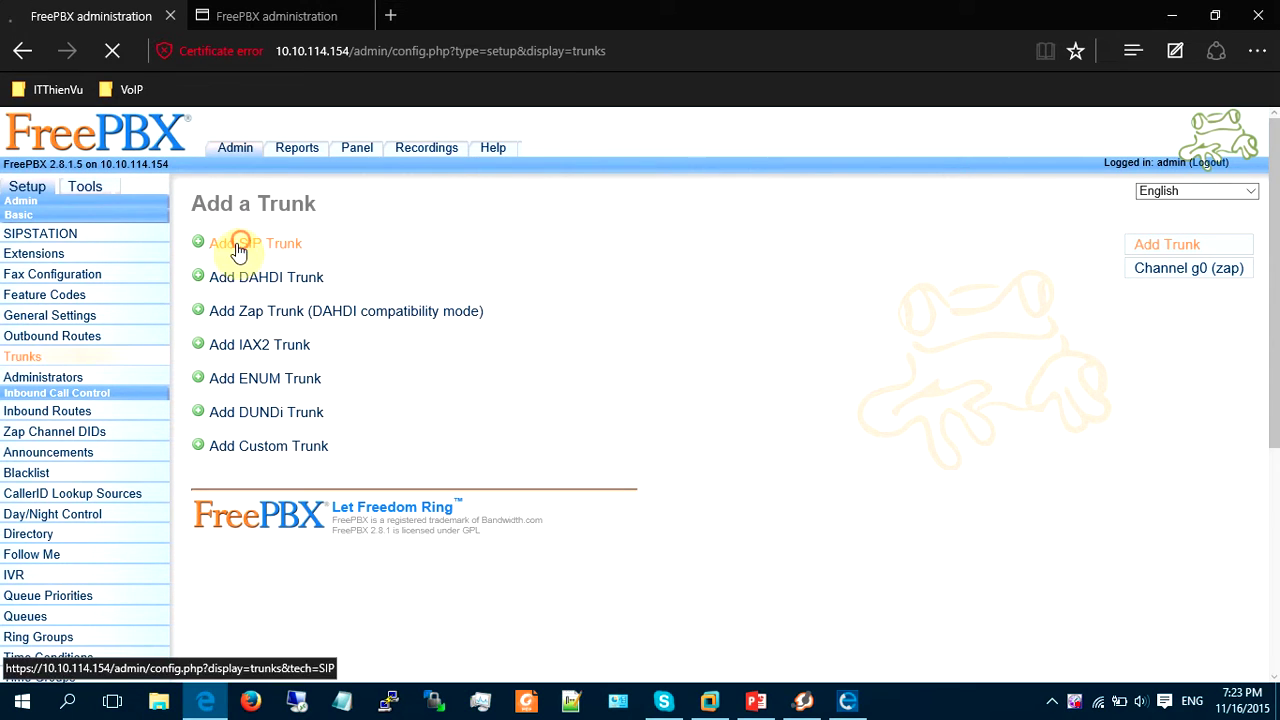
pyautogui.write('ToSI')
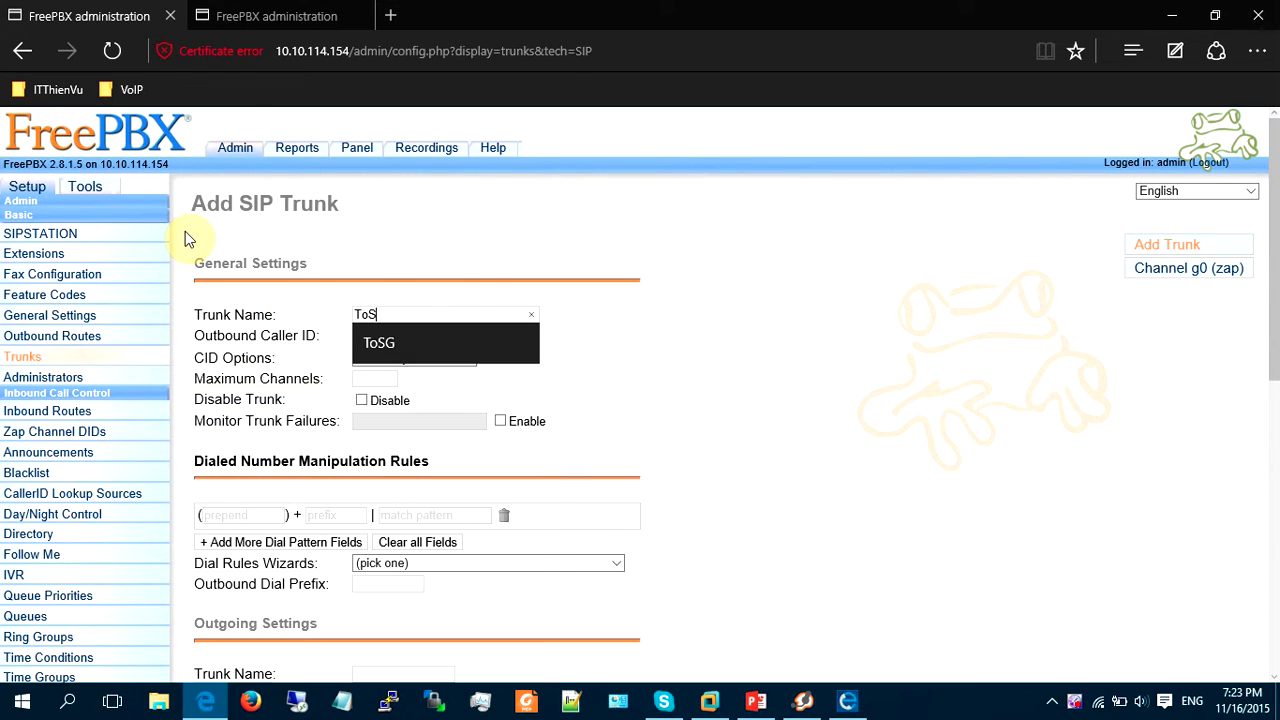
pyautogui.press('BackSpace')
pyautogui.write('IP-proxy')
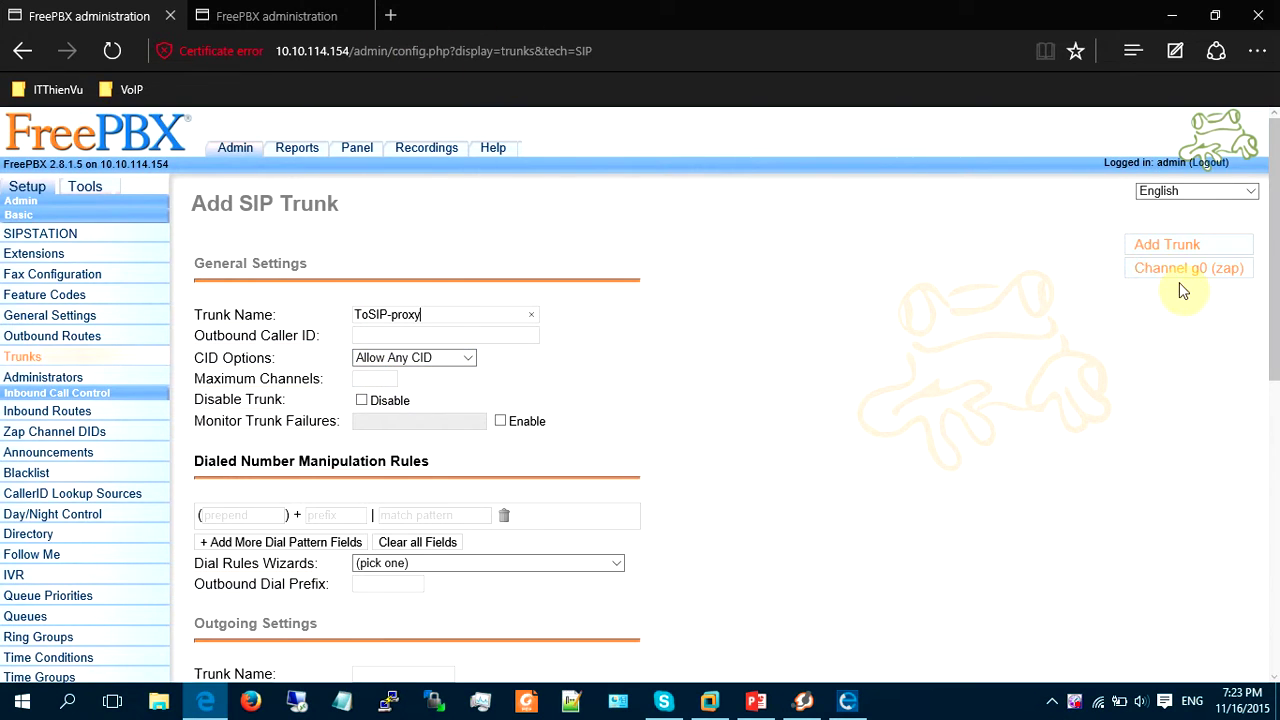
pyautogui.scroll(-1, 505, 258)
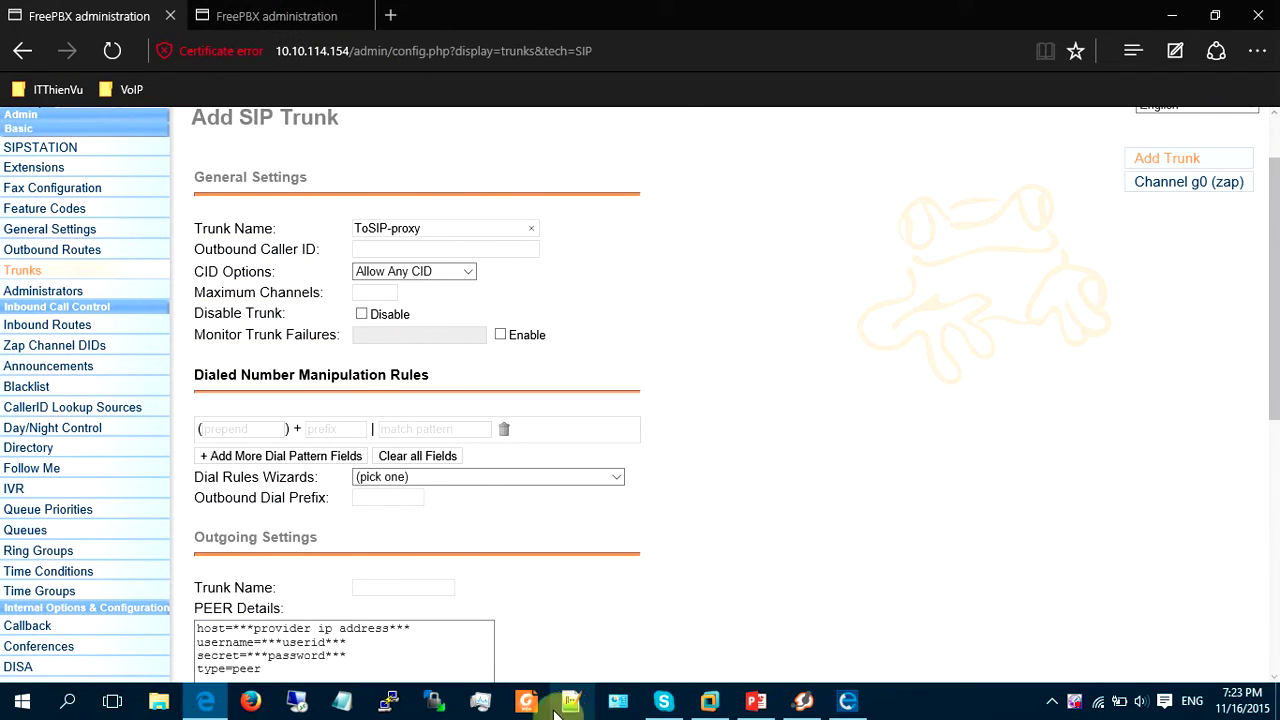
# Show slide 47 in PowerPoint and select its peer-details lines from allow=ulaw&alaw to type=peer.
pyautogui.click(756, 701)
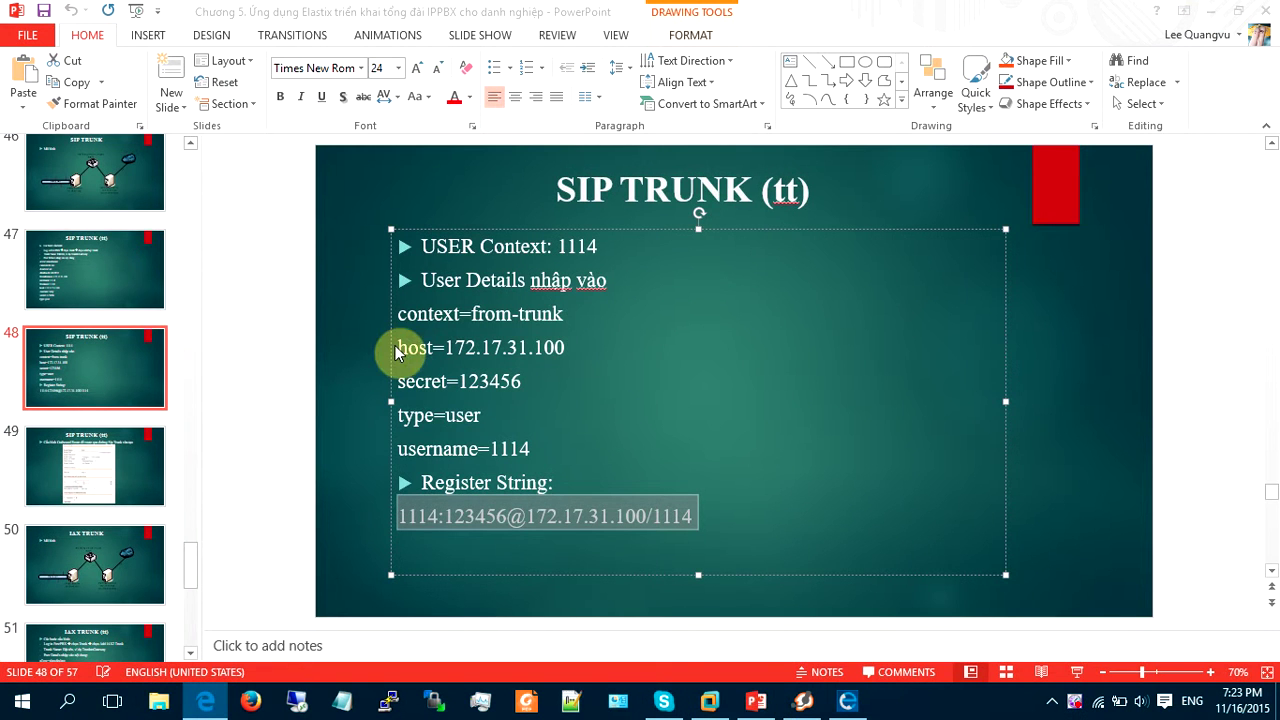
pyautogui.click(100, 284)
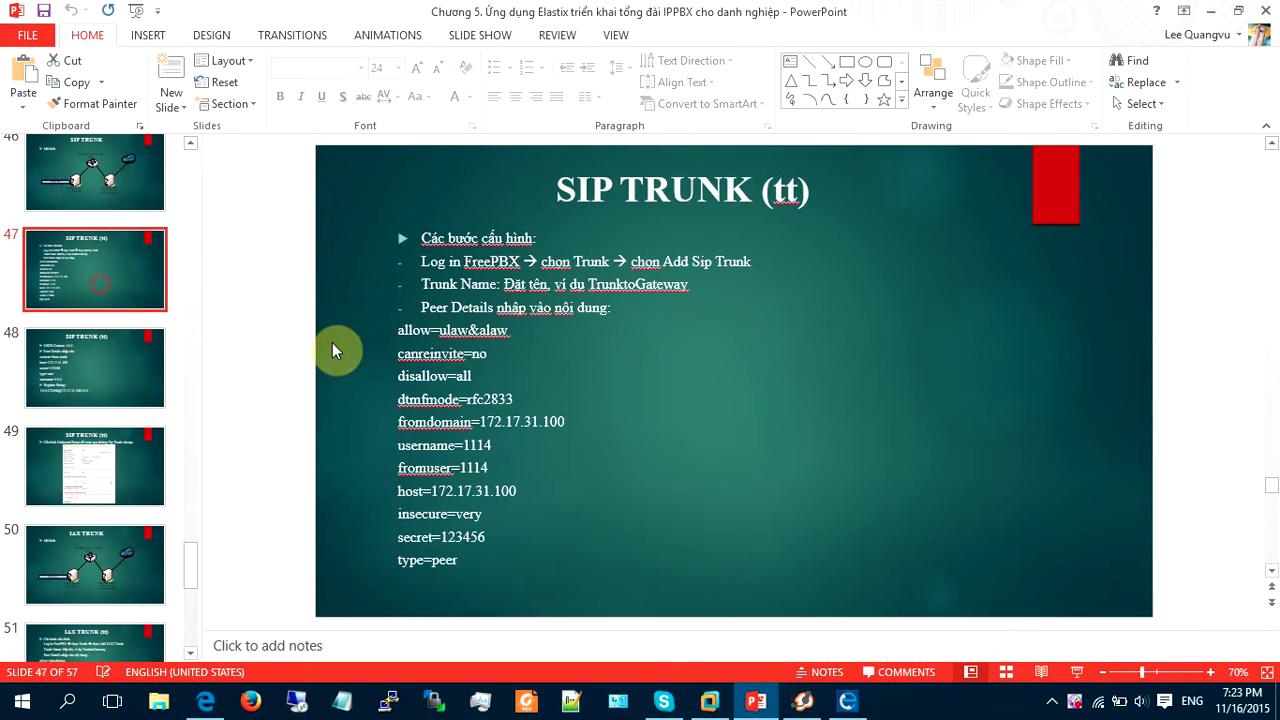
pyautogui.click(400, 330)
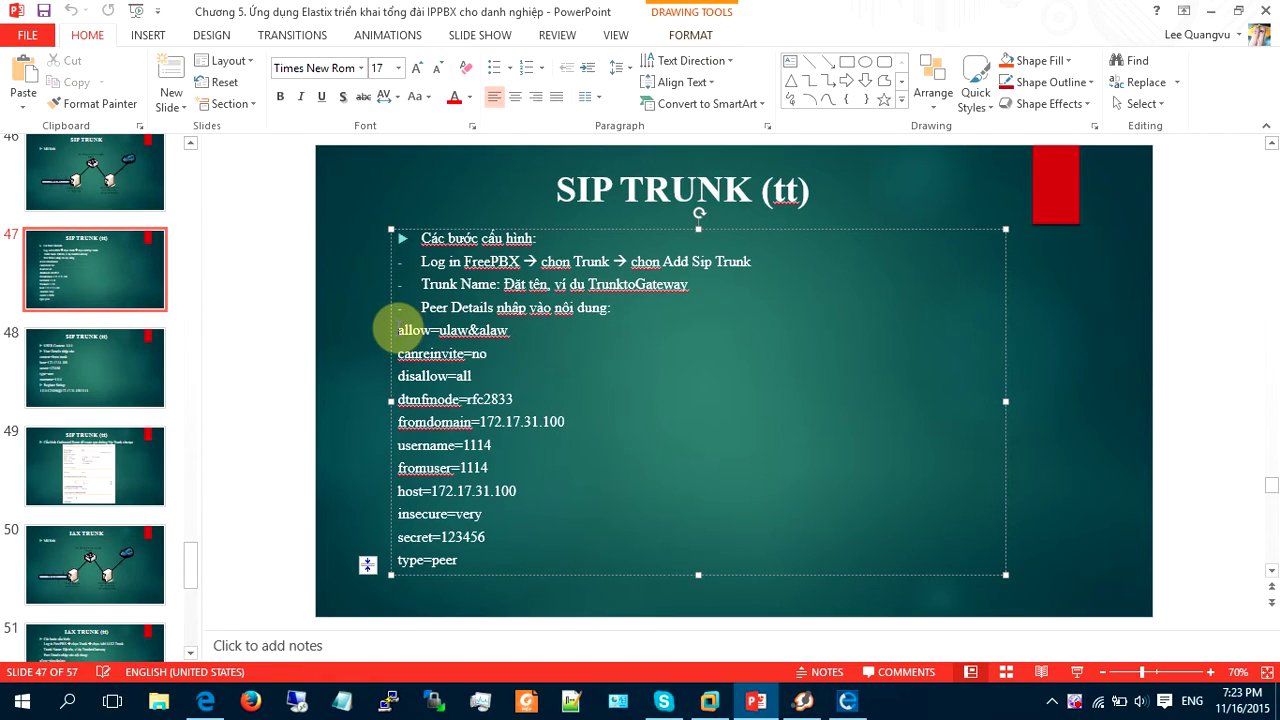
pyautogui.moveTo(400, 330)
pyautogui.mouseDown()
pyautogui.moveTo(480, 393)
pyautogui.moveTo(543, 557)
pyautogui.mouseUp()
pyautogui.hotkey('ctrl', 'c')
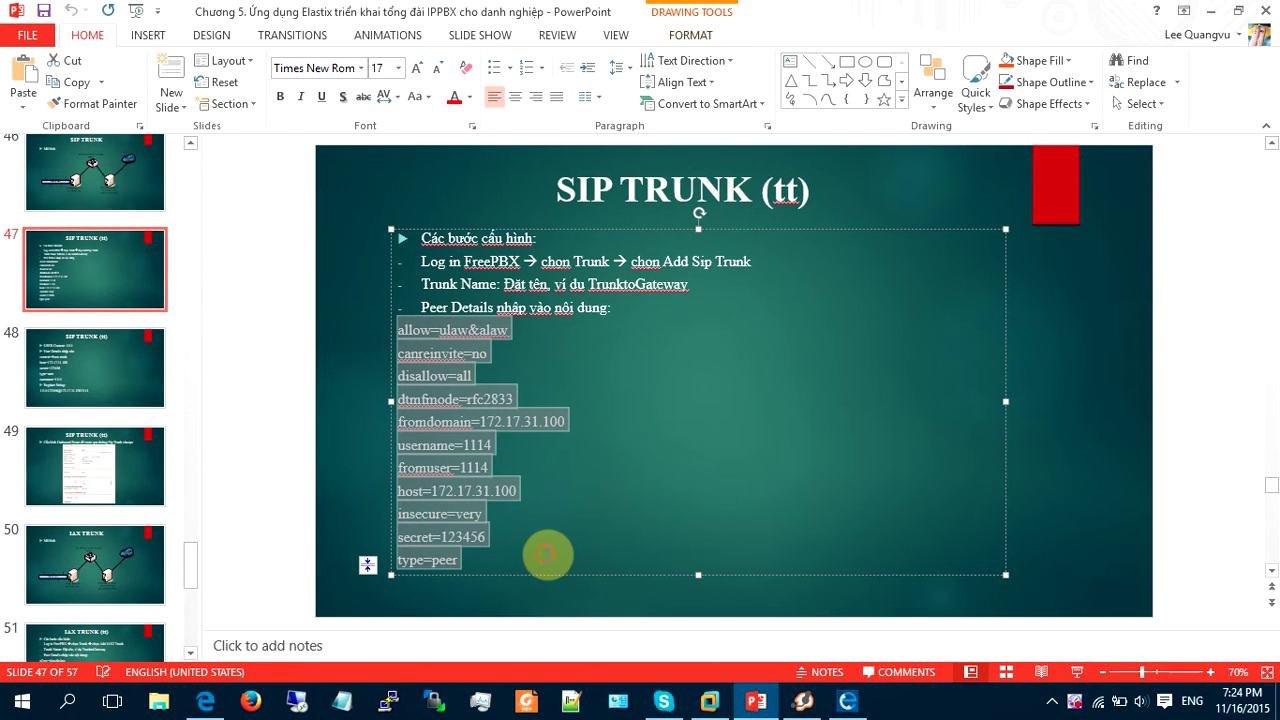
# Replace the trunk's default PEER Details with the copied peer configuration from the slide.
pyautogui.click(1210, 10)
pyautogui.scroll(-1, 316, 512)
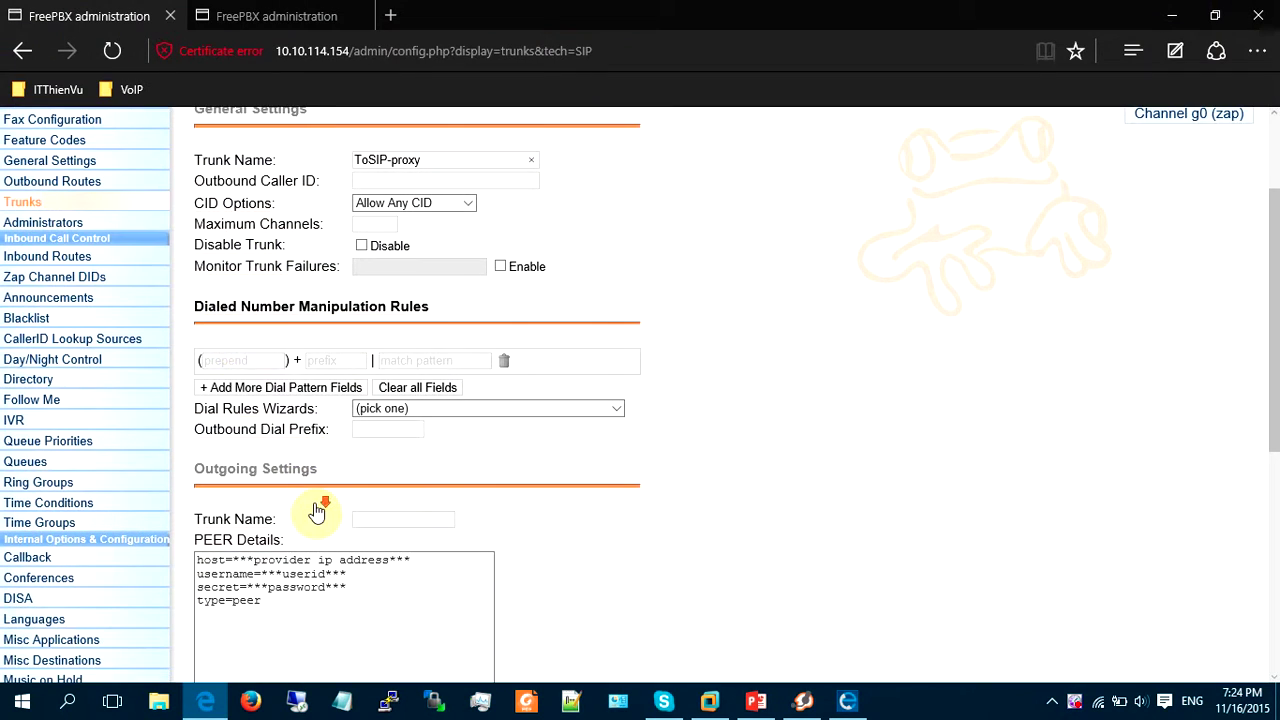
pyautogui.scroll(-1, 343, 571)
pyautogui.click(351, 529)
pyautogui.hotkey('ctrl', 'a')
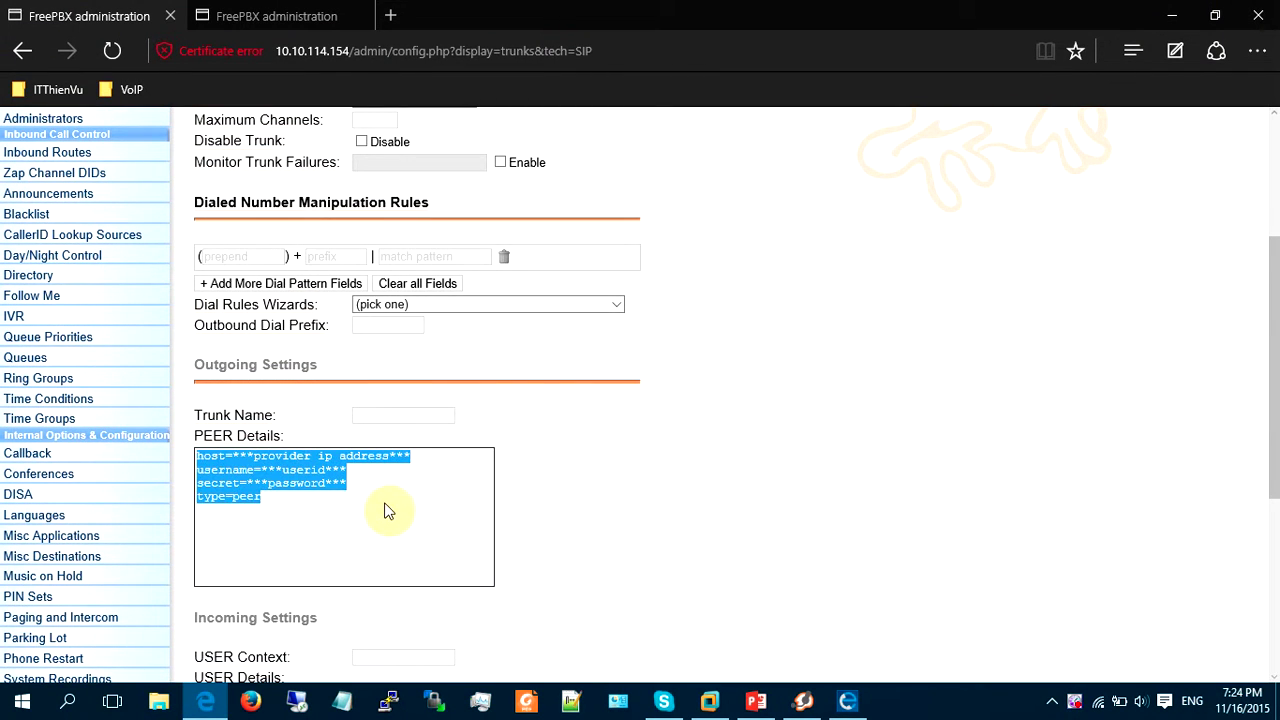
pyautogui.hotkey('ctrl', 'v')
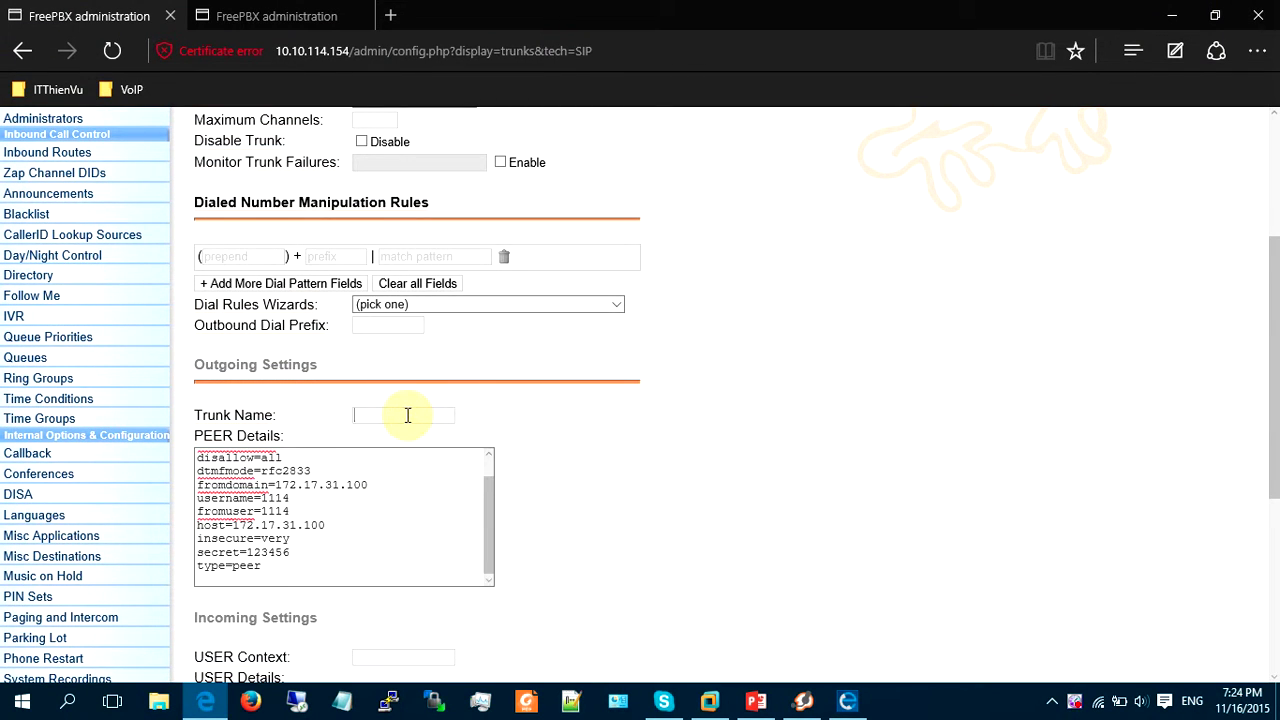
# Name the outgoing trunk ToSIP-proxy; point host and fromdomain to 10.10.114.155, username and fromuser 4001.
pyautogui.write('To')
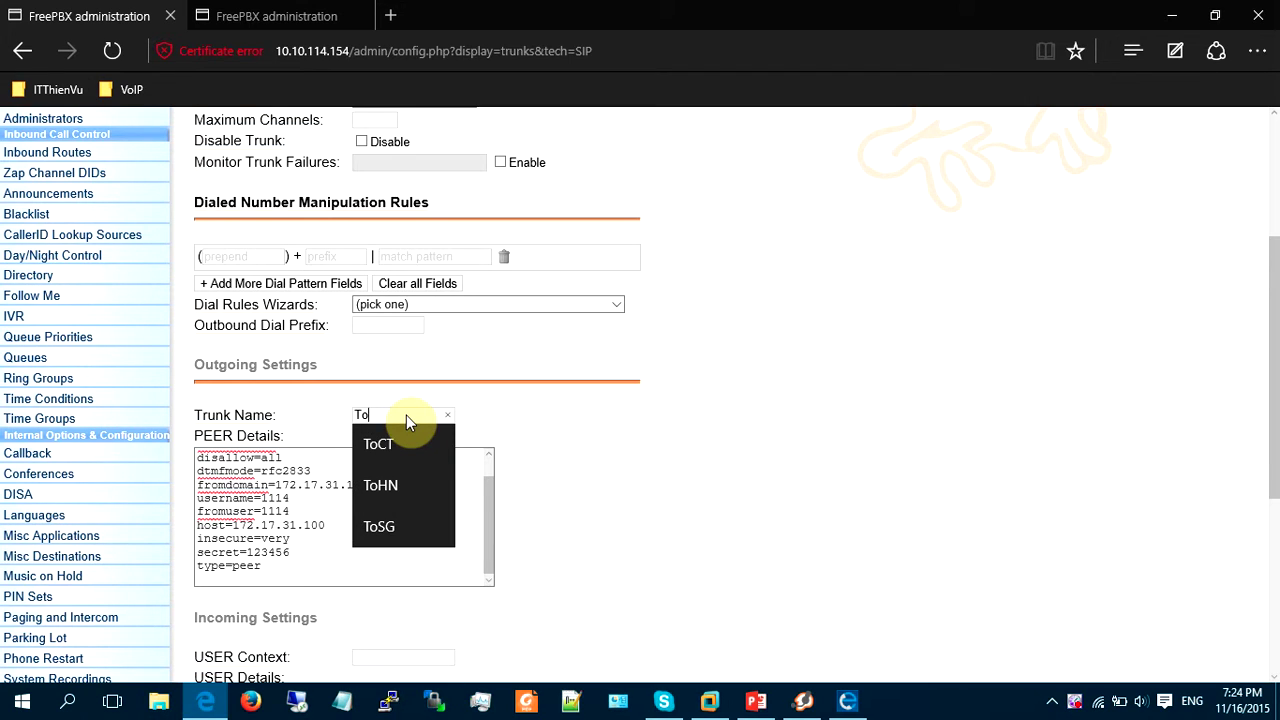
pyautogui.write('SIP-proxy')
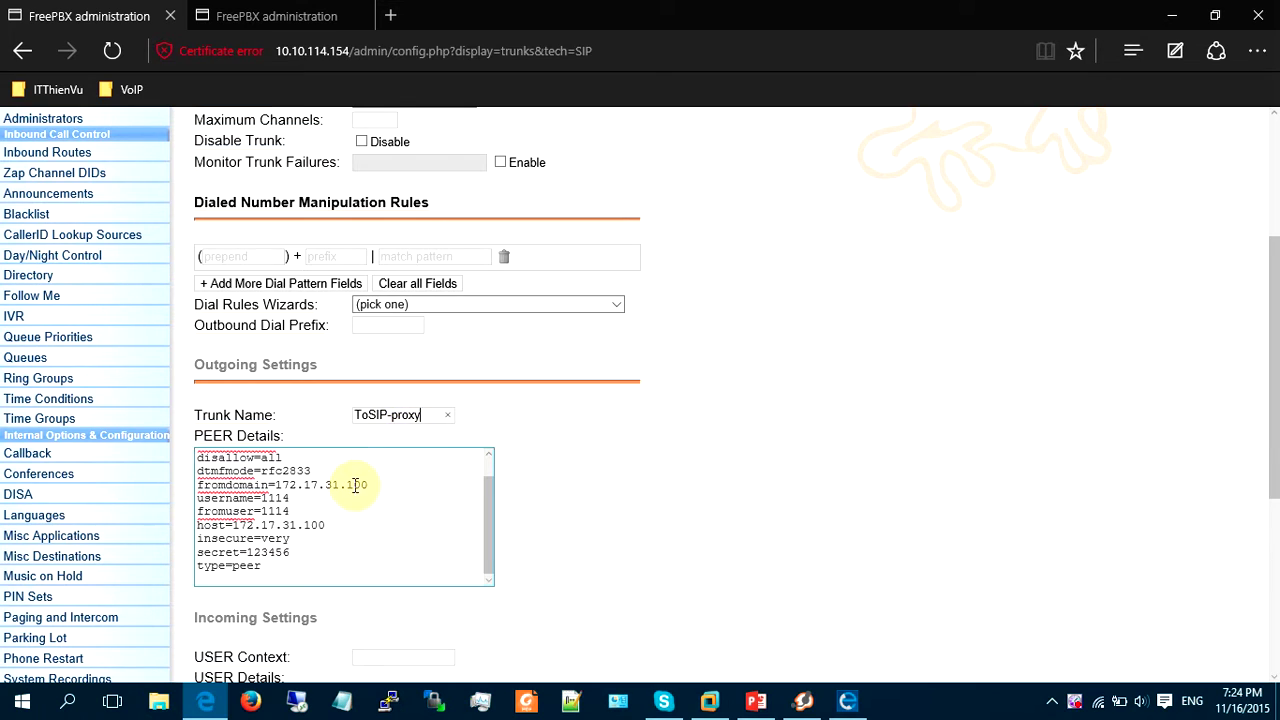
pyautogui.moveTo(367, 484); pyautogui.dragTo(276, 488)
pyautogui.write('10.')
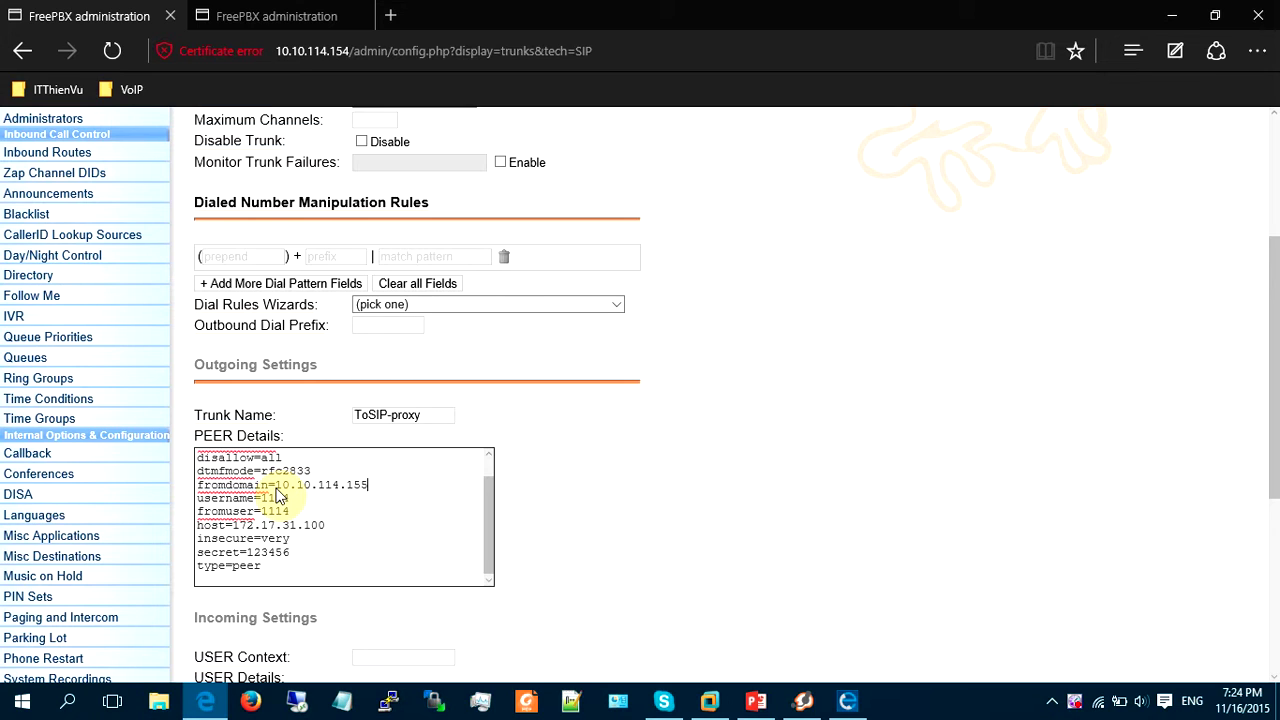
pyautogui.click(343, 528)
pyautogui.click(354, 497)
pyautogui.press('Tab')
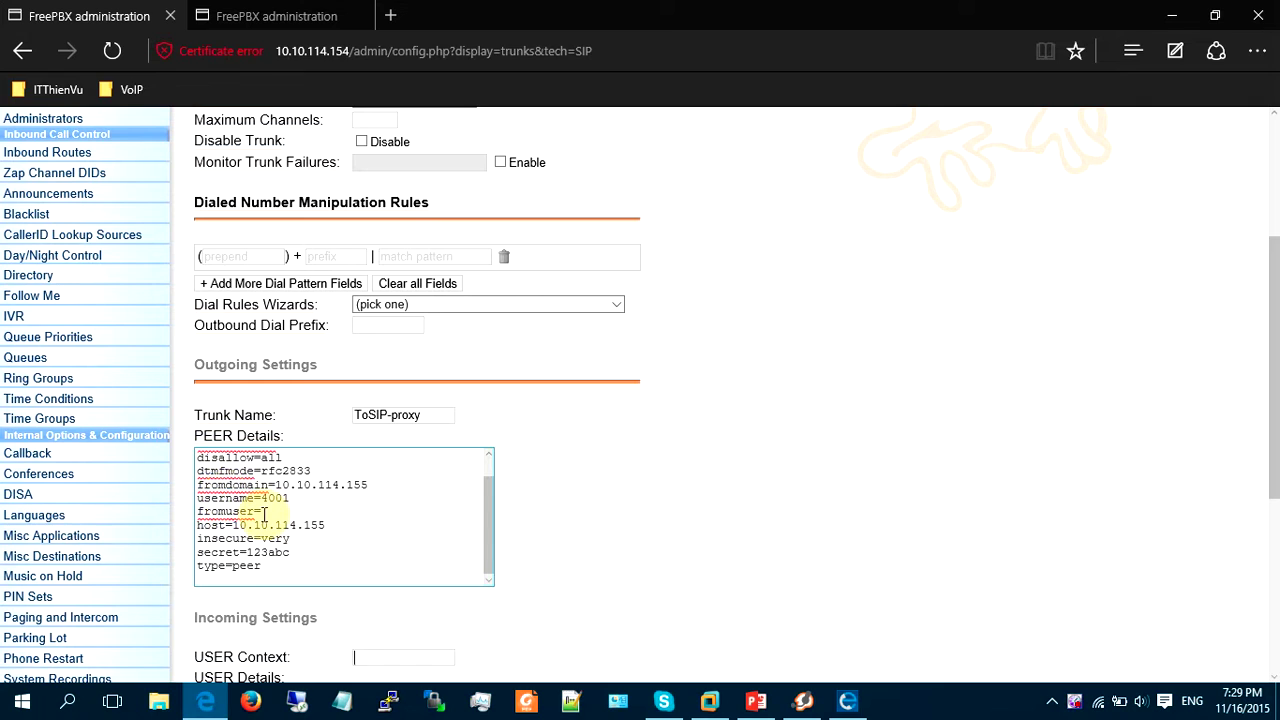
pyautogui.click(262, 511)
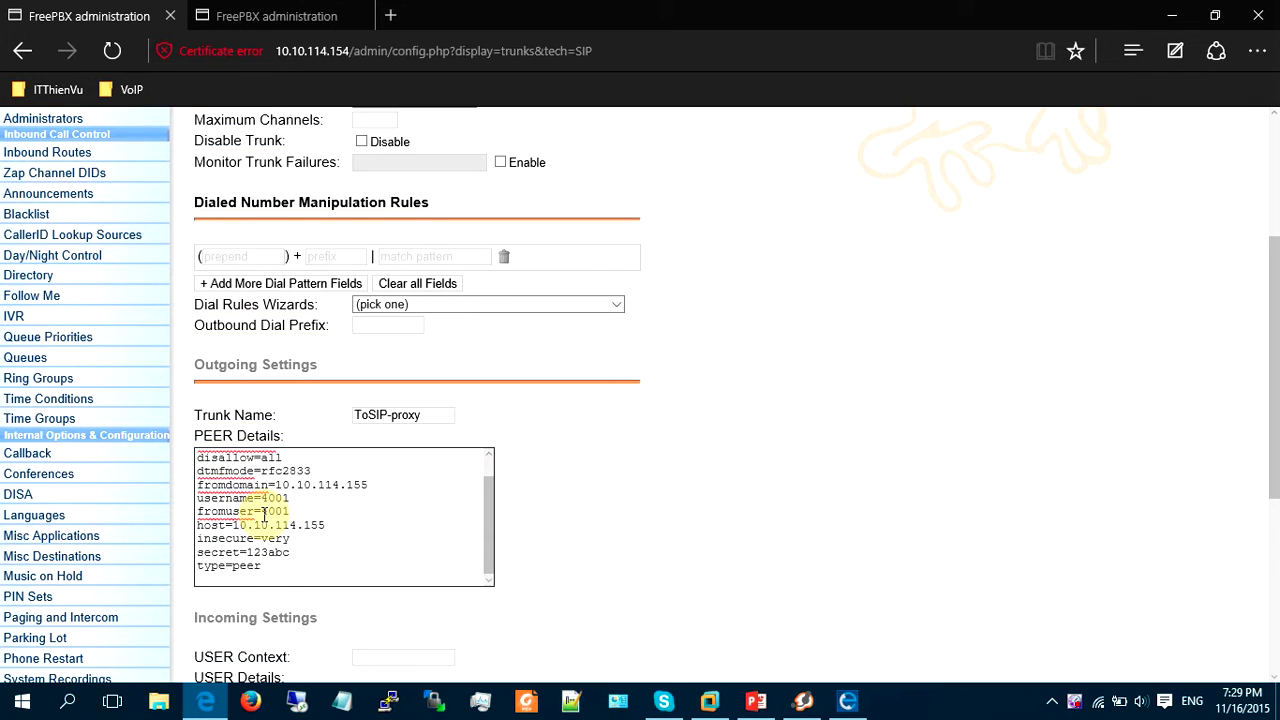
pyautogui.write('4001')
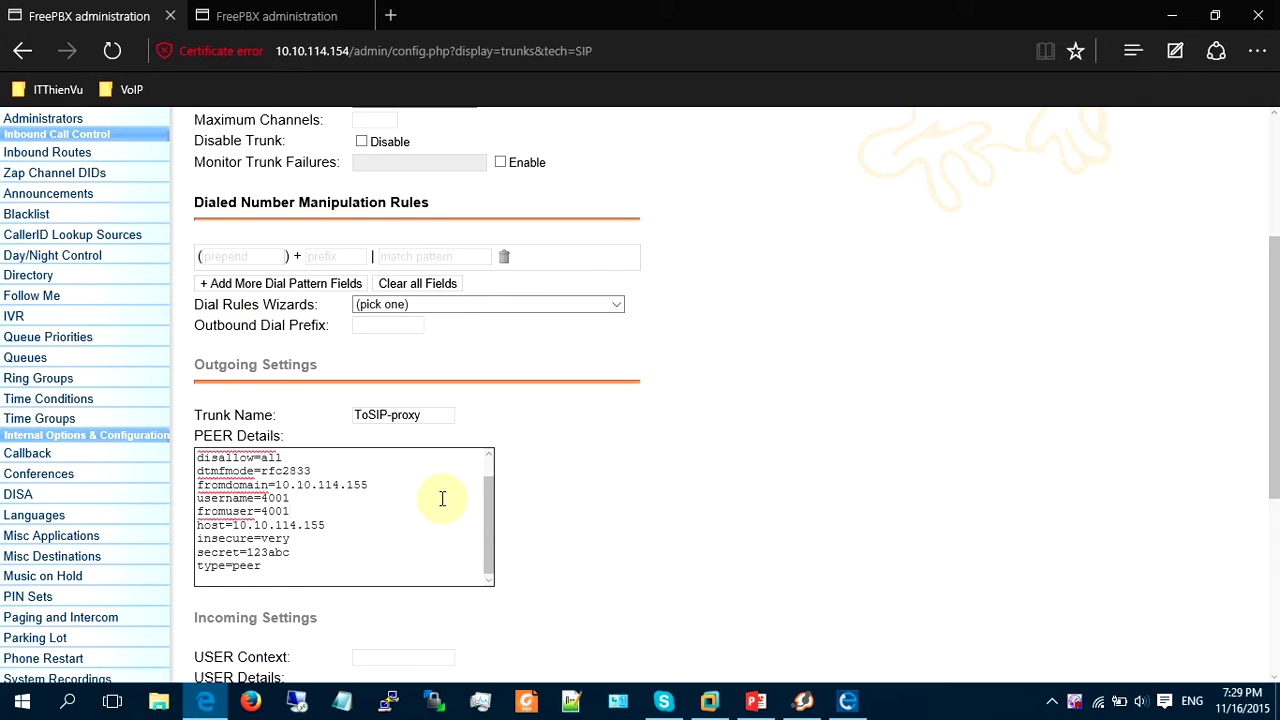